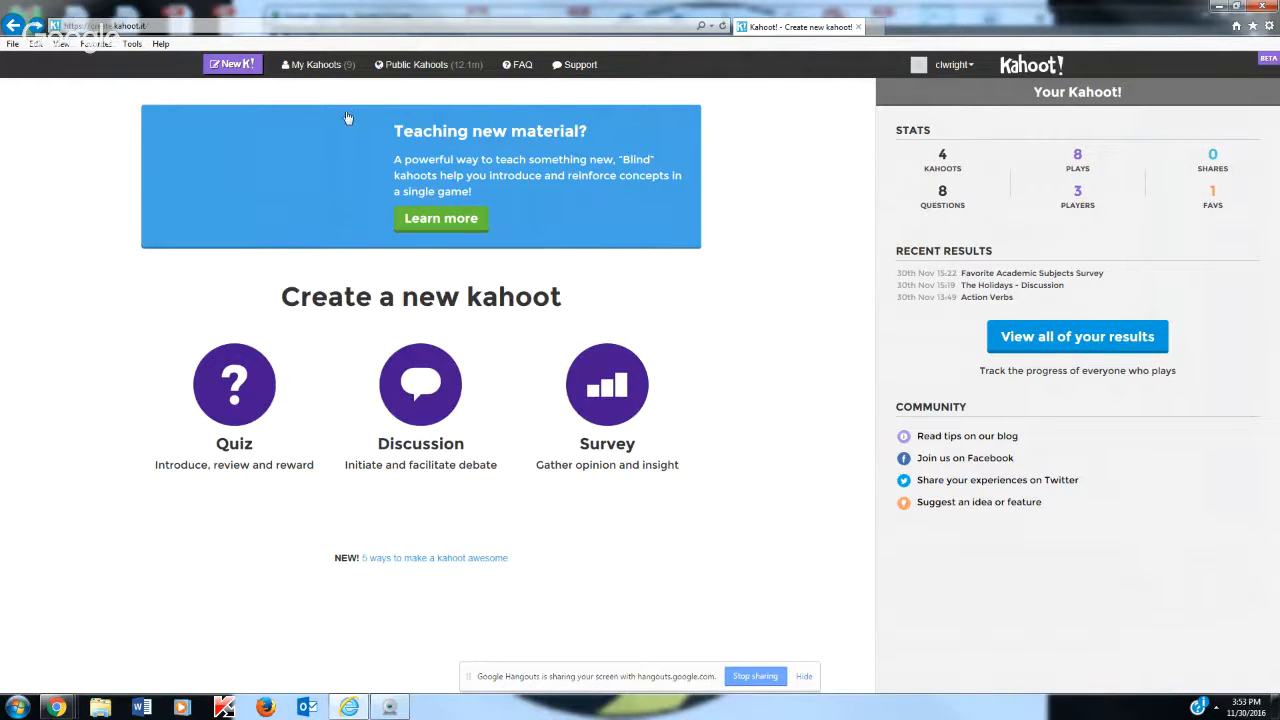
Open The Holidays - Discussion from your own kahoots for editing and save it
click(323, 66)
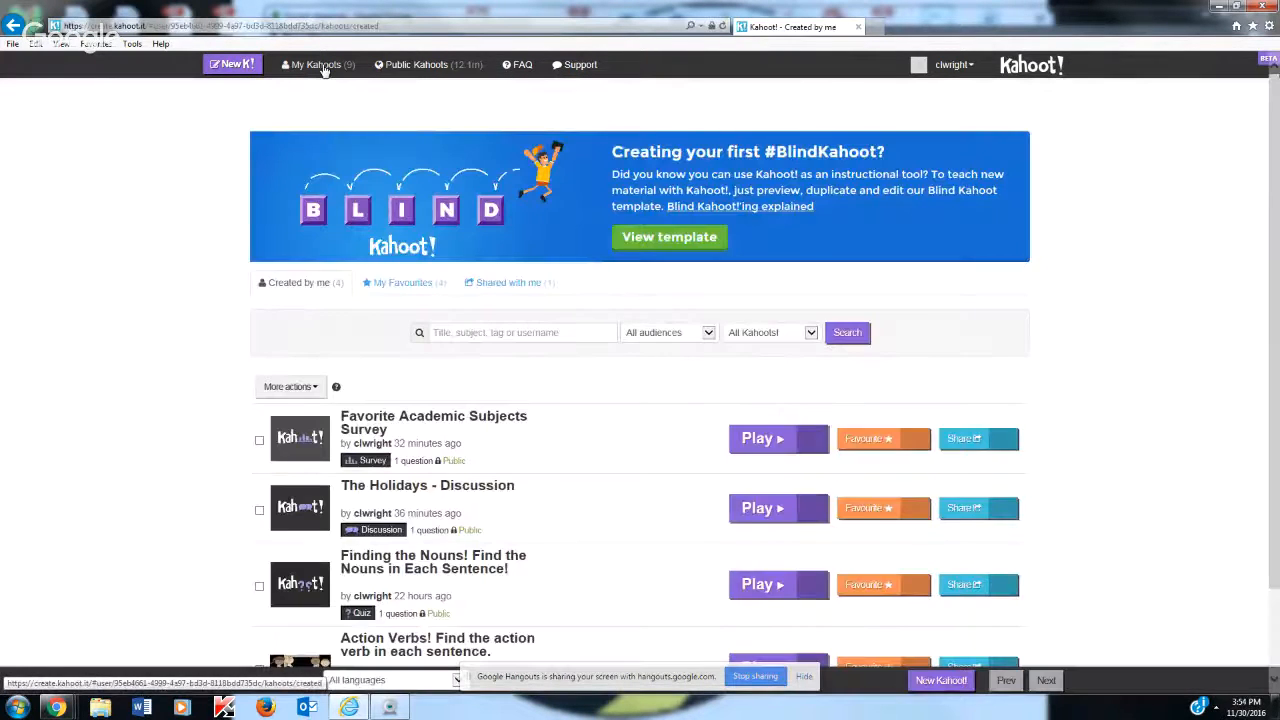
scroll(603, 357, down, 1)
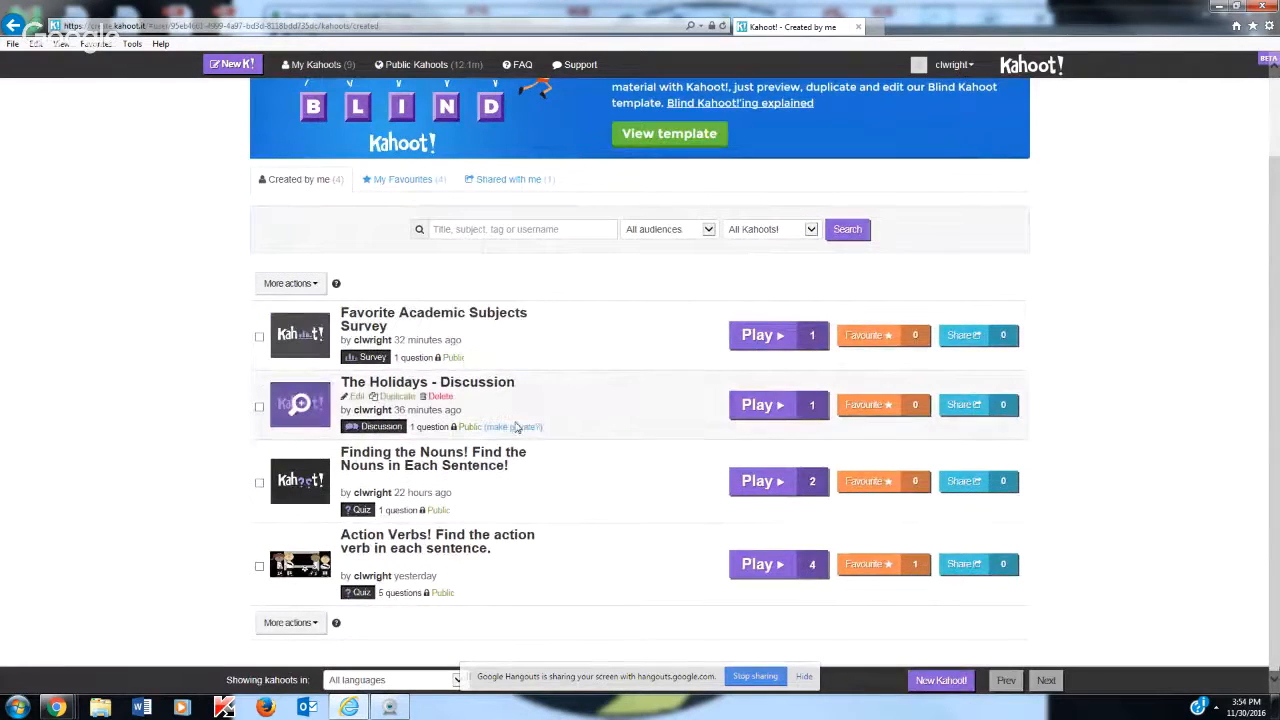
click(356, 397)
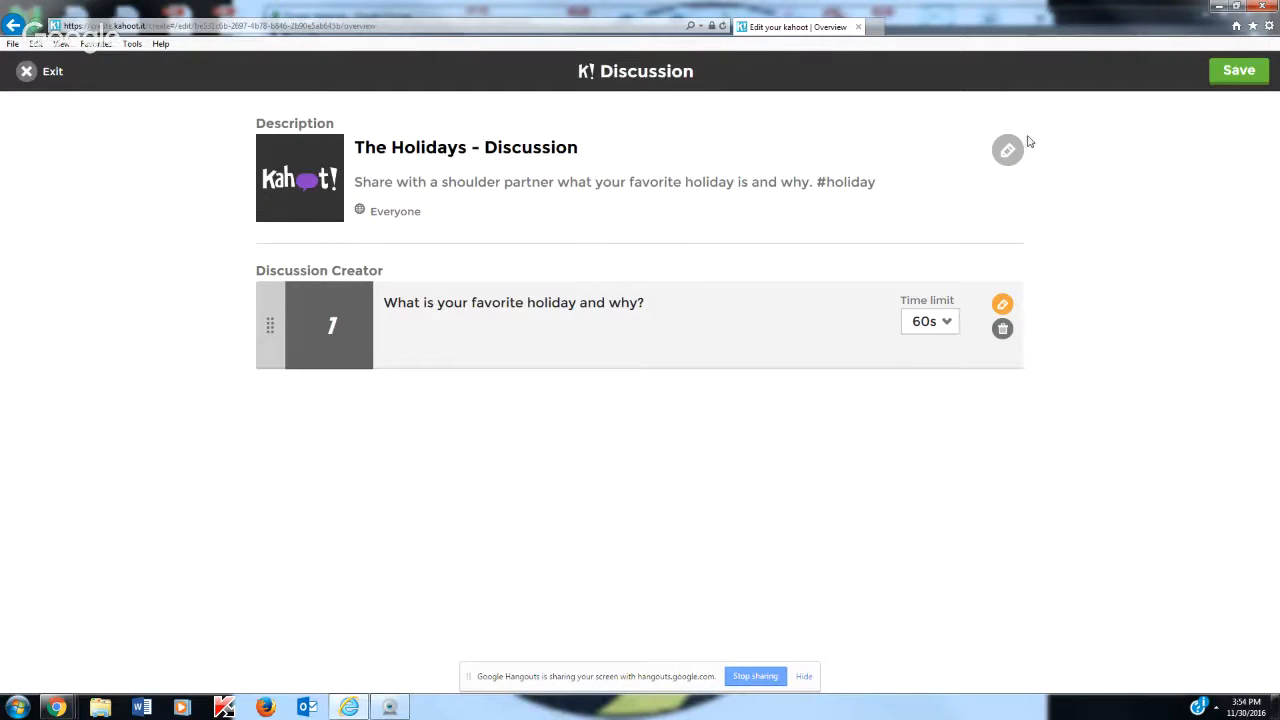
click(1222, 76)
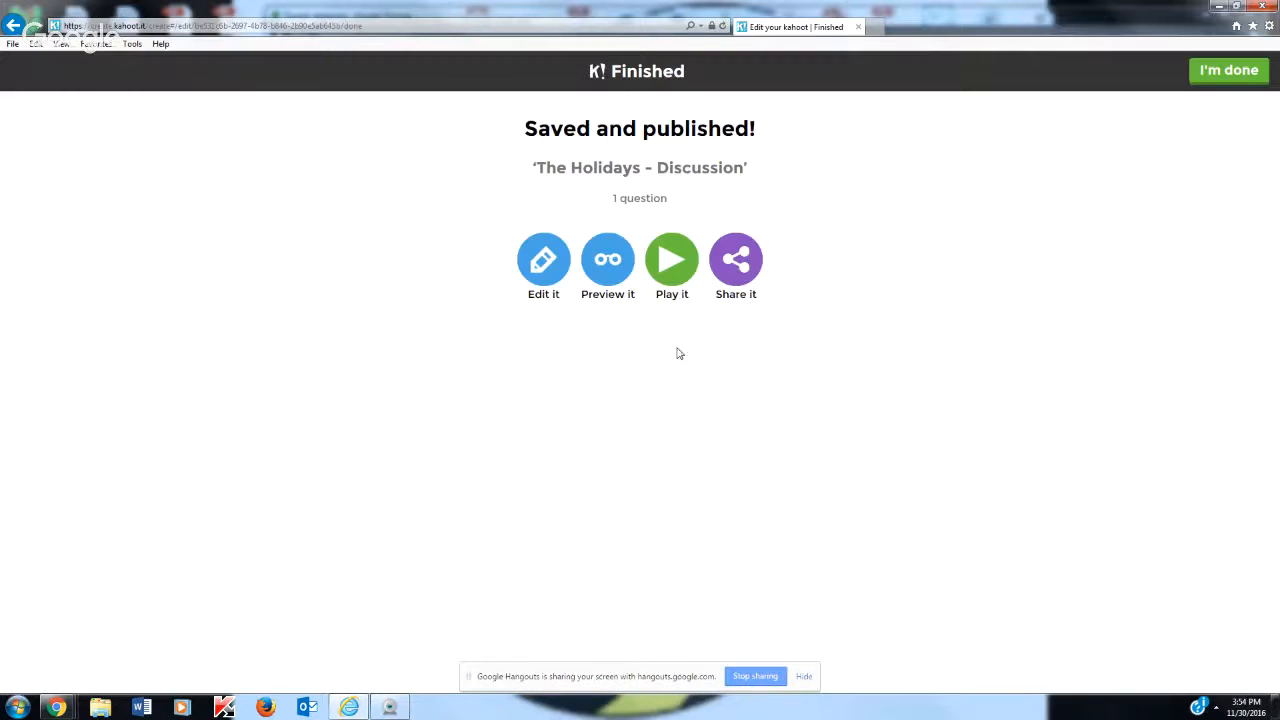
Preview the holidays discussion in Classic mode and submit its game PIN on the simulated phone
click(607, 262)
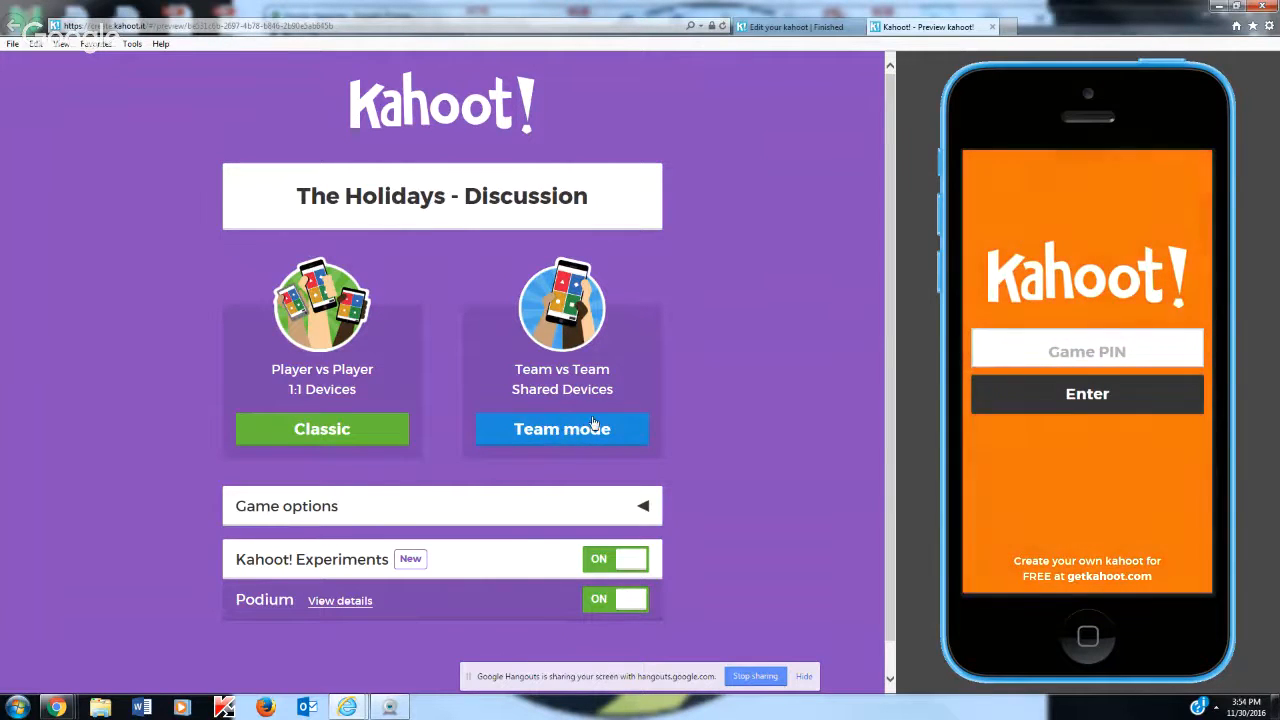
click(332, 432)
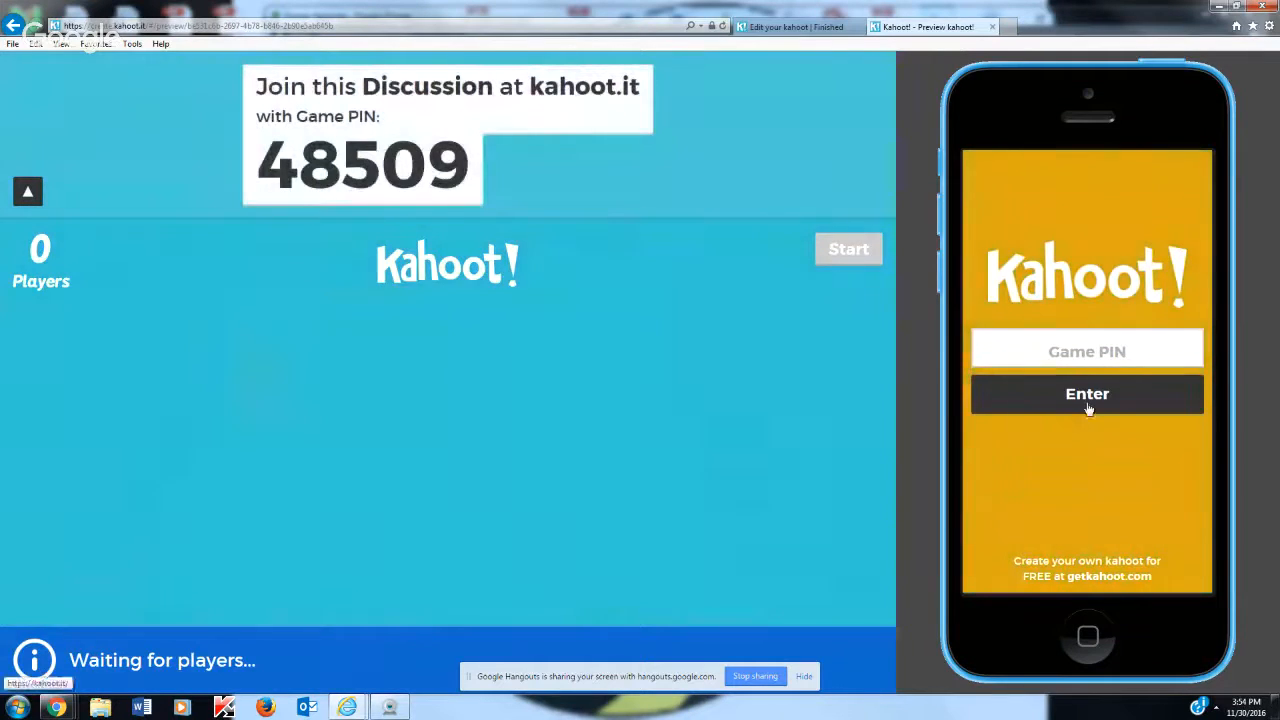
click(1066, 351)
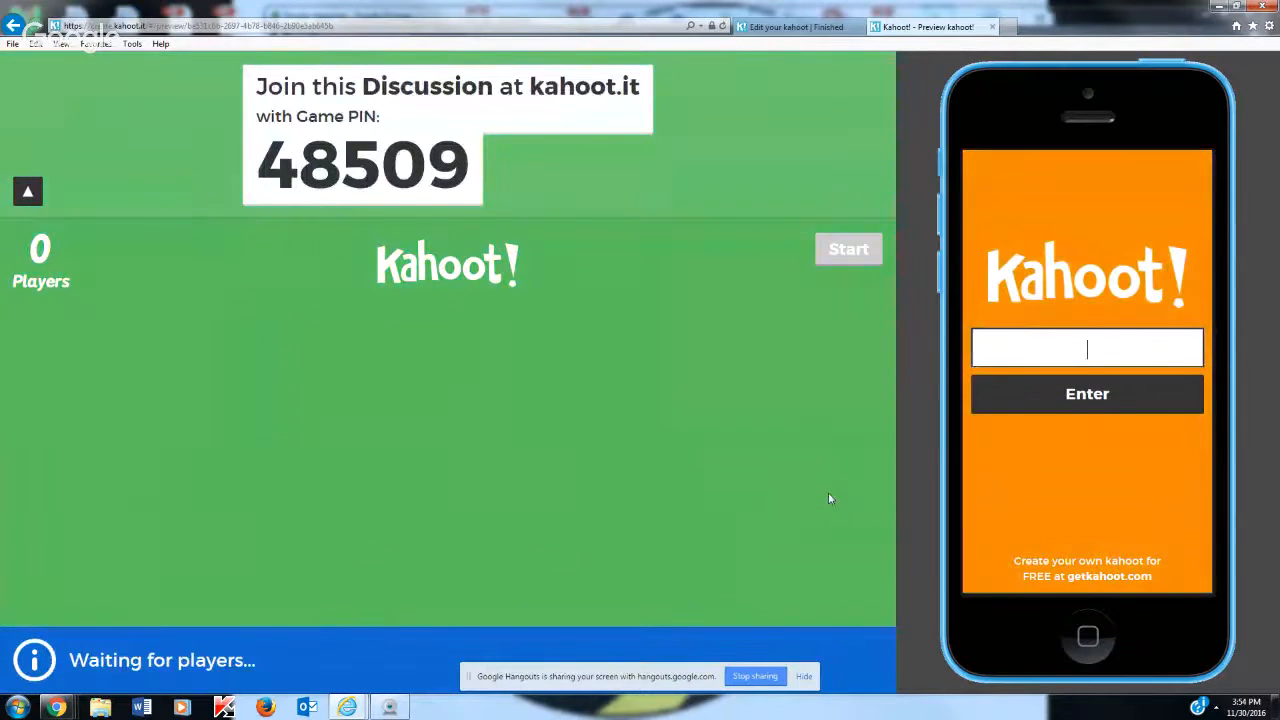
text(4855)
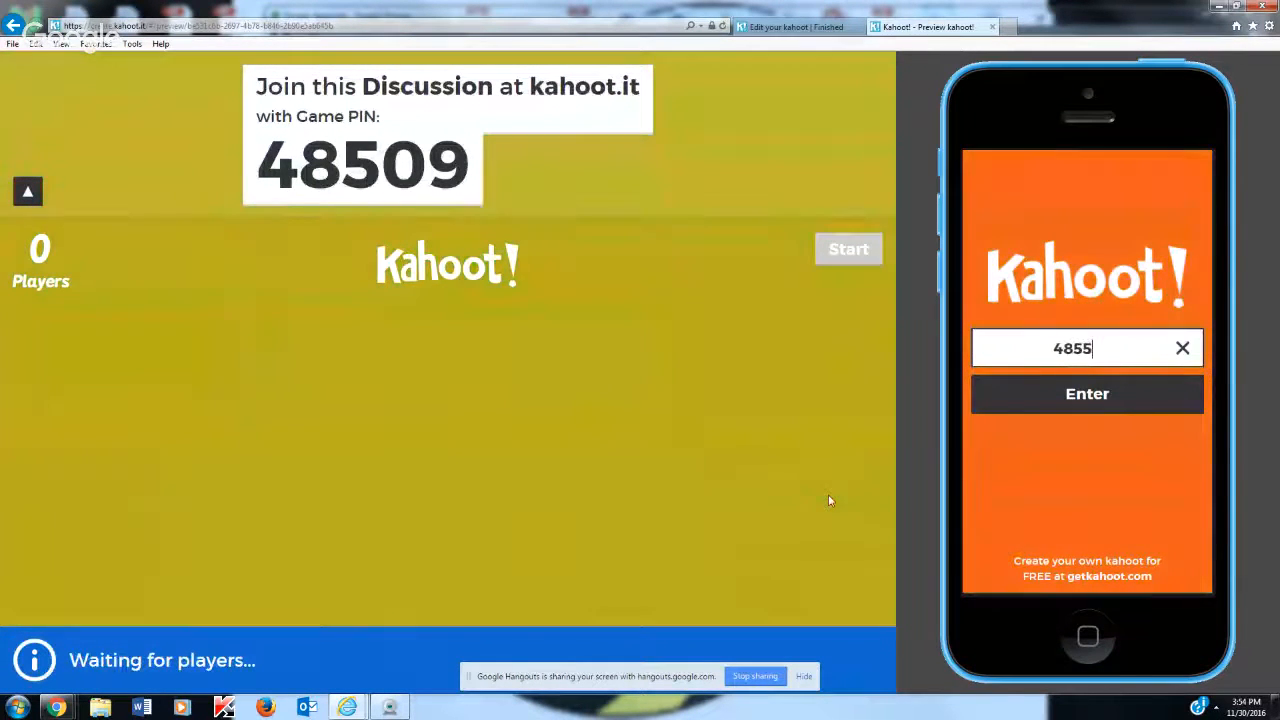
key(BackSpace)
text(09)
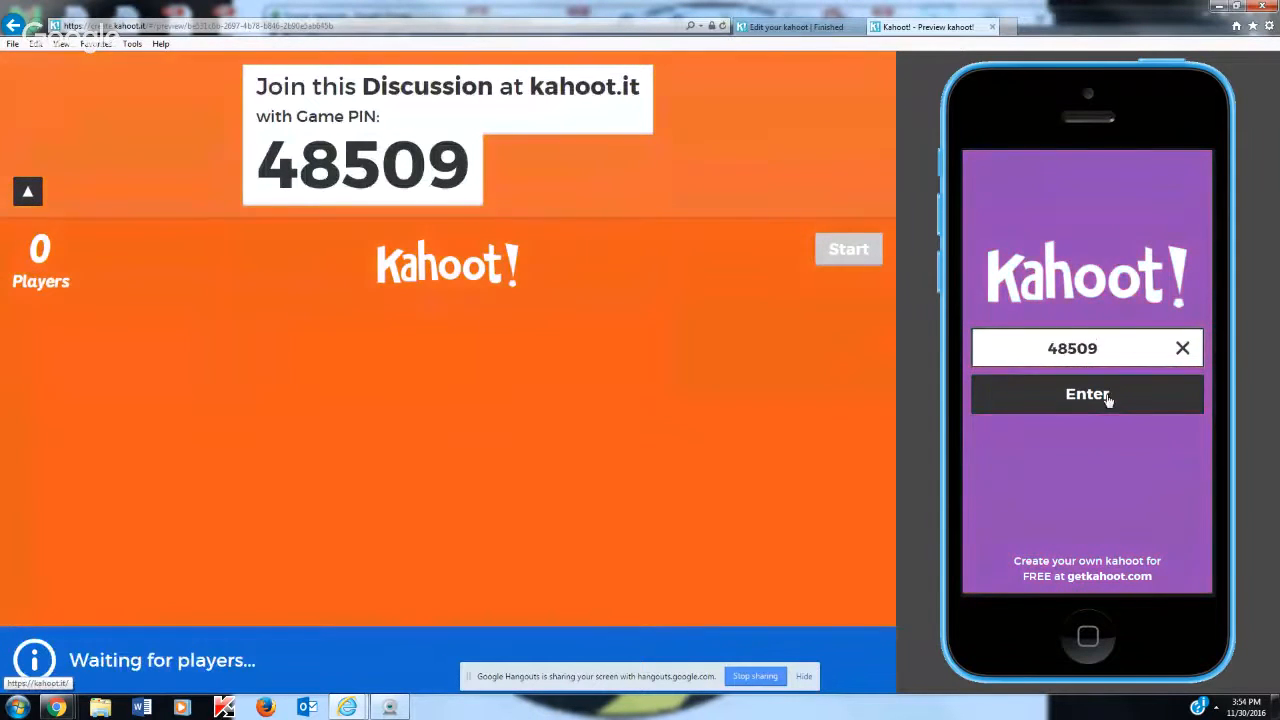
click(1107, 396)
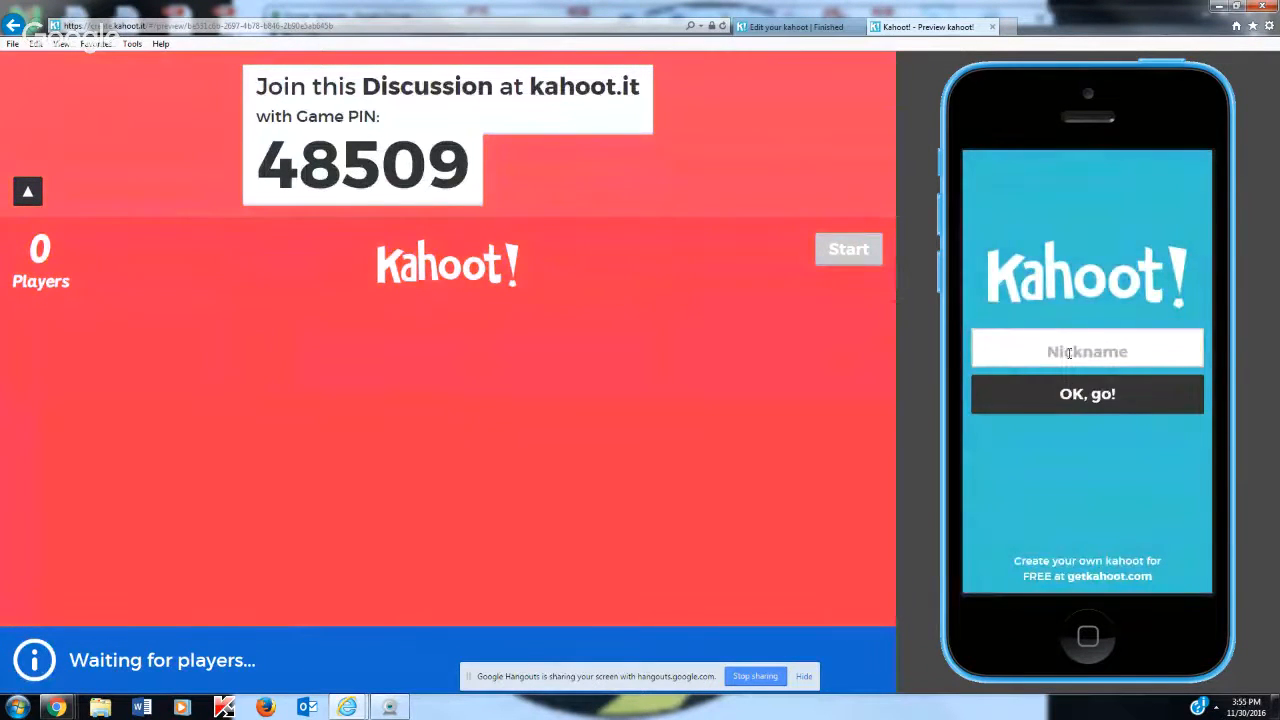
Join the discussion on the simulated phone with the nickname Beegirl
click(1069, 352)
text(B)
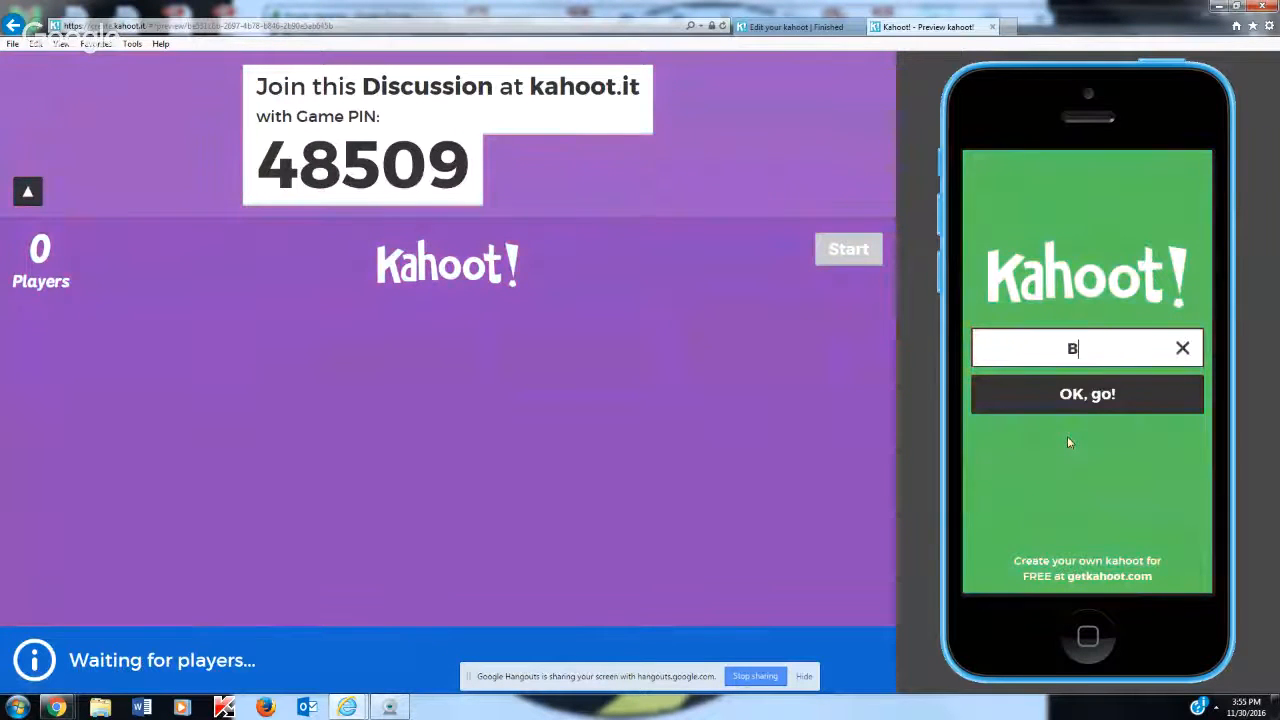
text(eegirl)
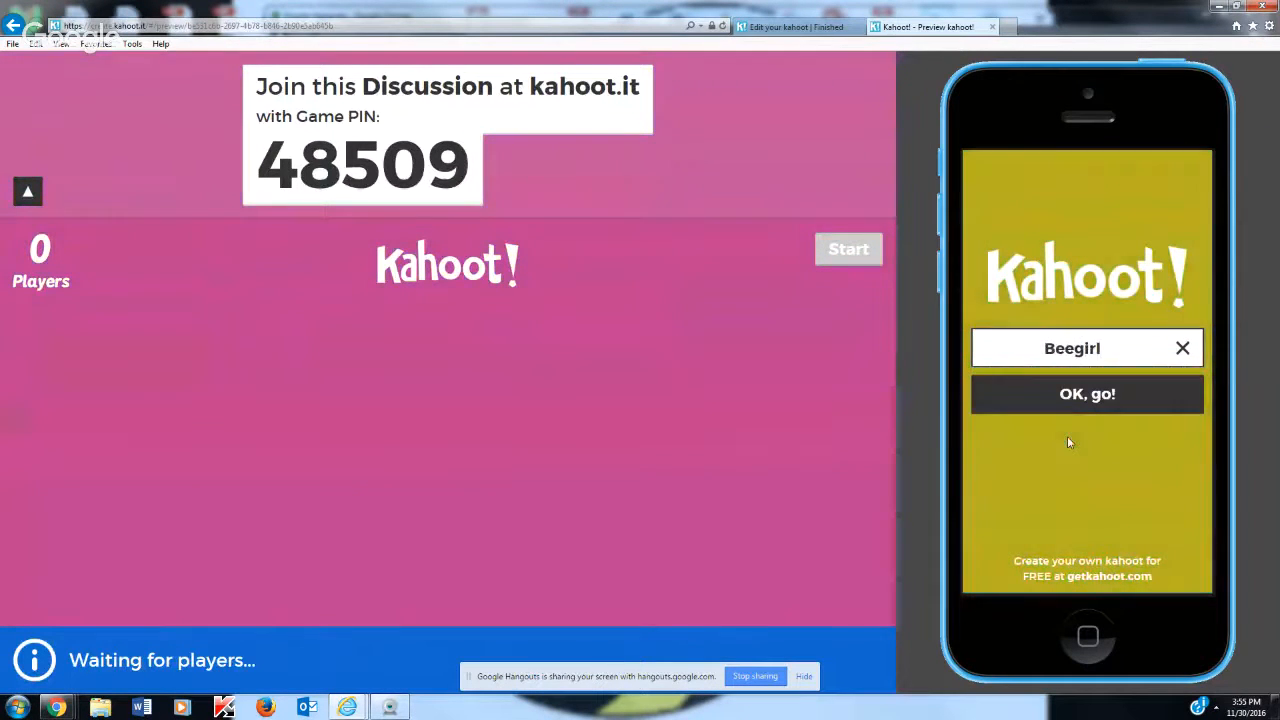
click(1076, 393)
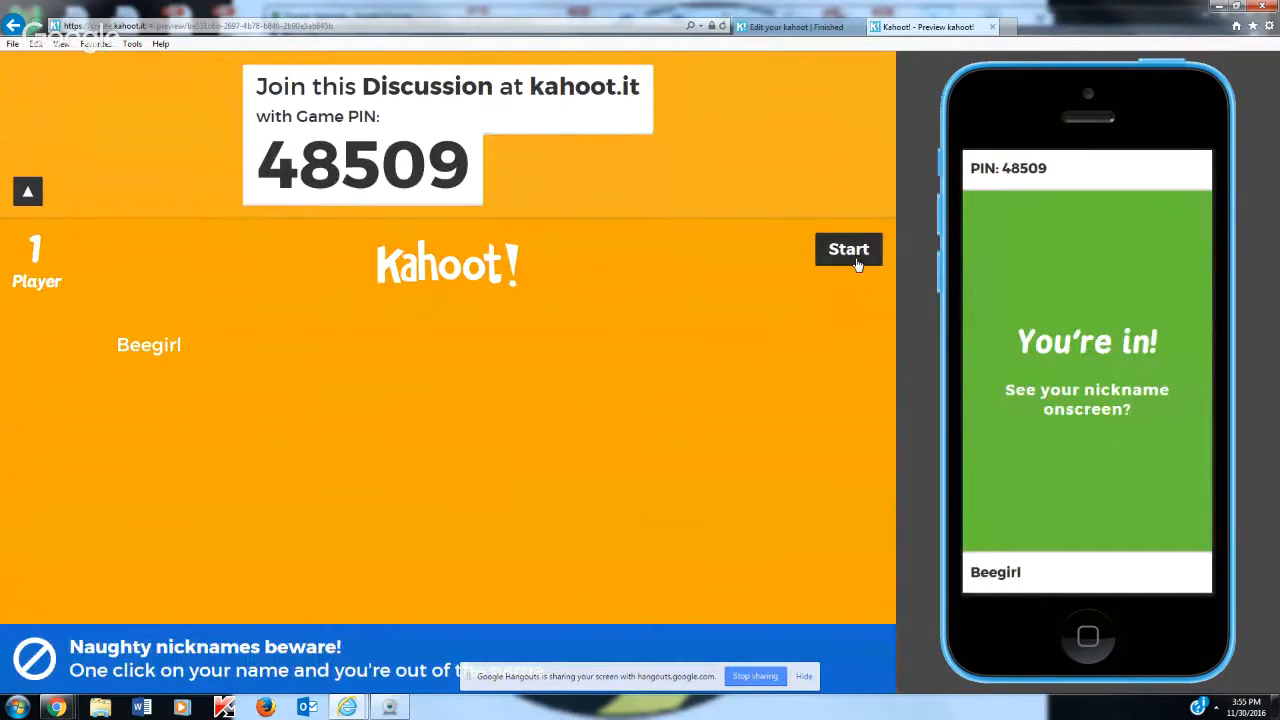
Start the discussion, answer the favorite holiday question with Christmas, and advance past the answer chart
click(851, 258)
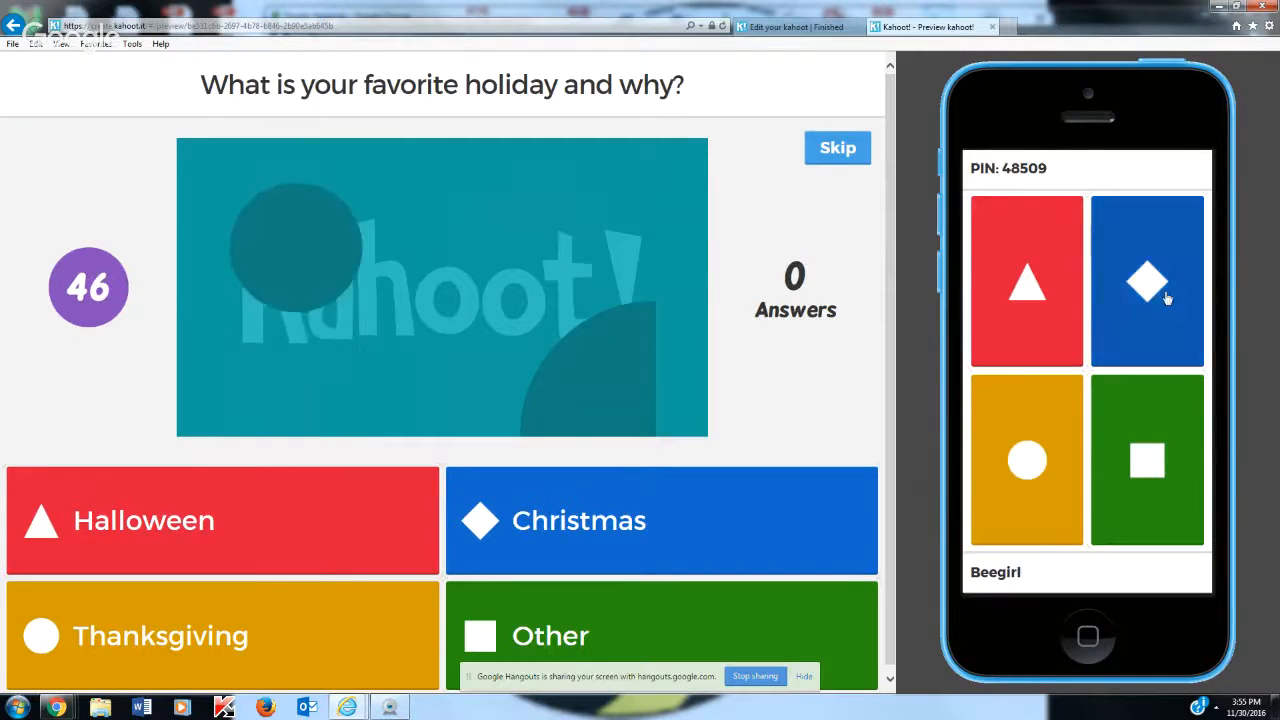
click(1134, 279)
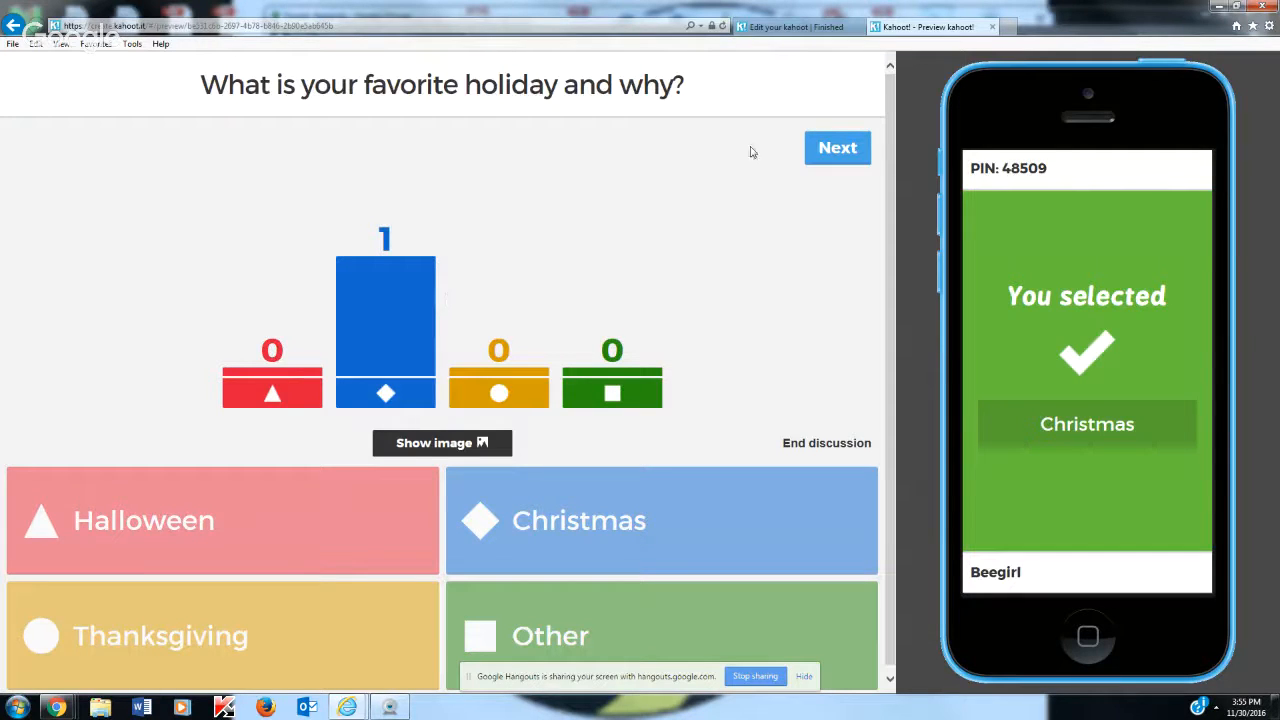
click(832, 148)
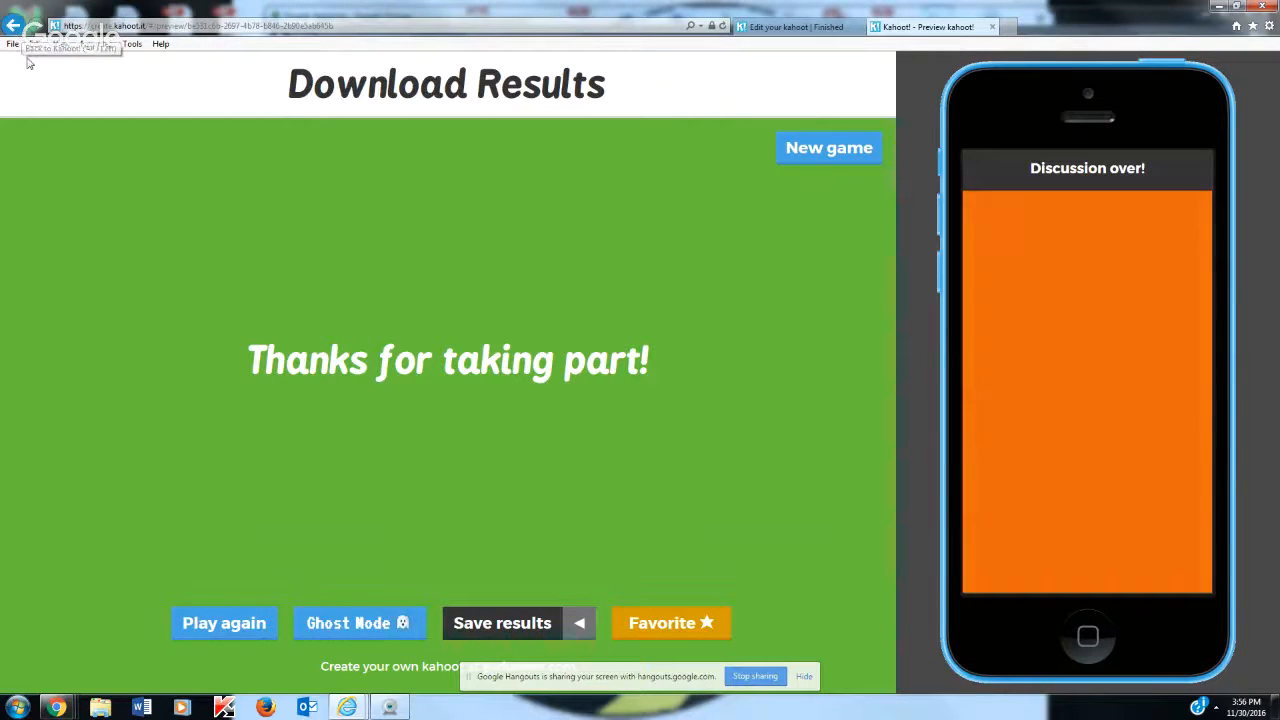
Leave the discussion preview and go back to the list of kahoots you created
click(12, 25)
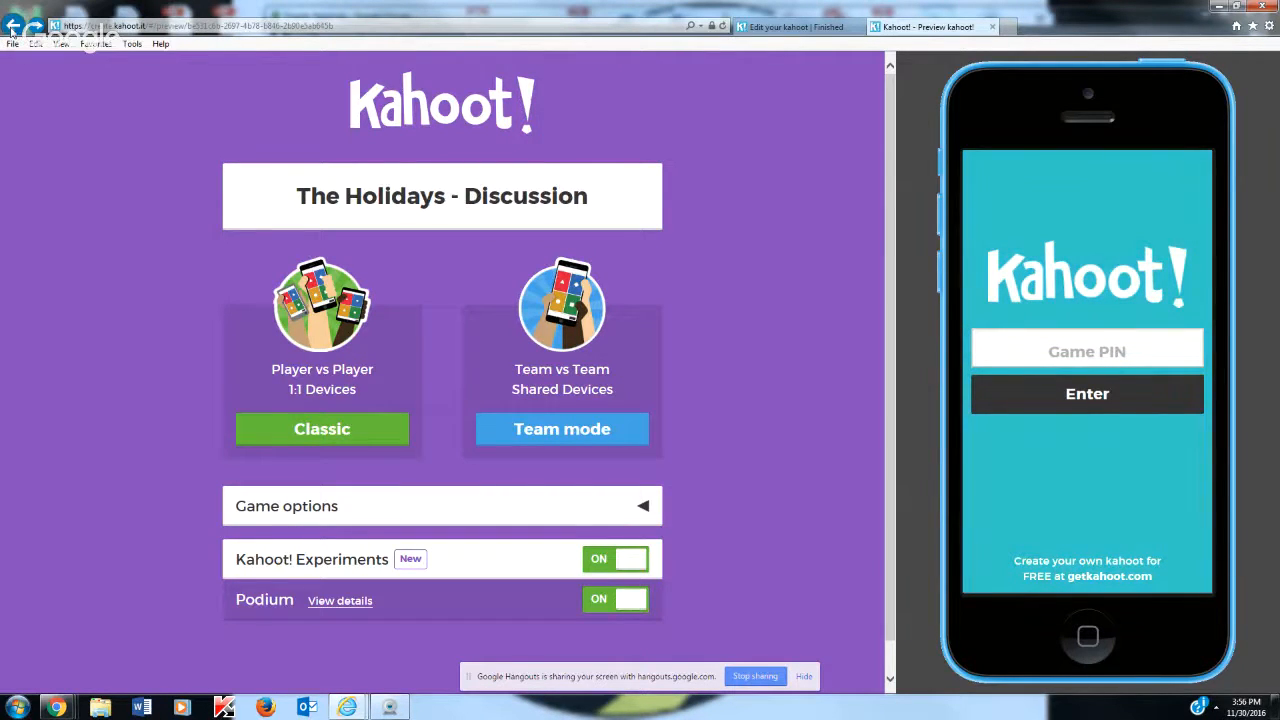
click(763, 31)
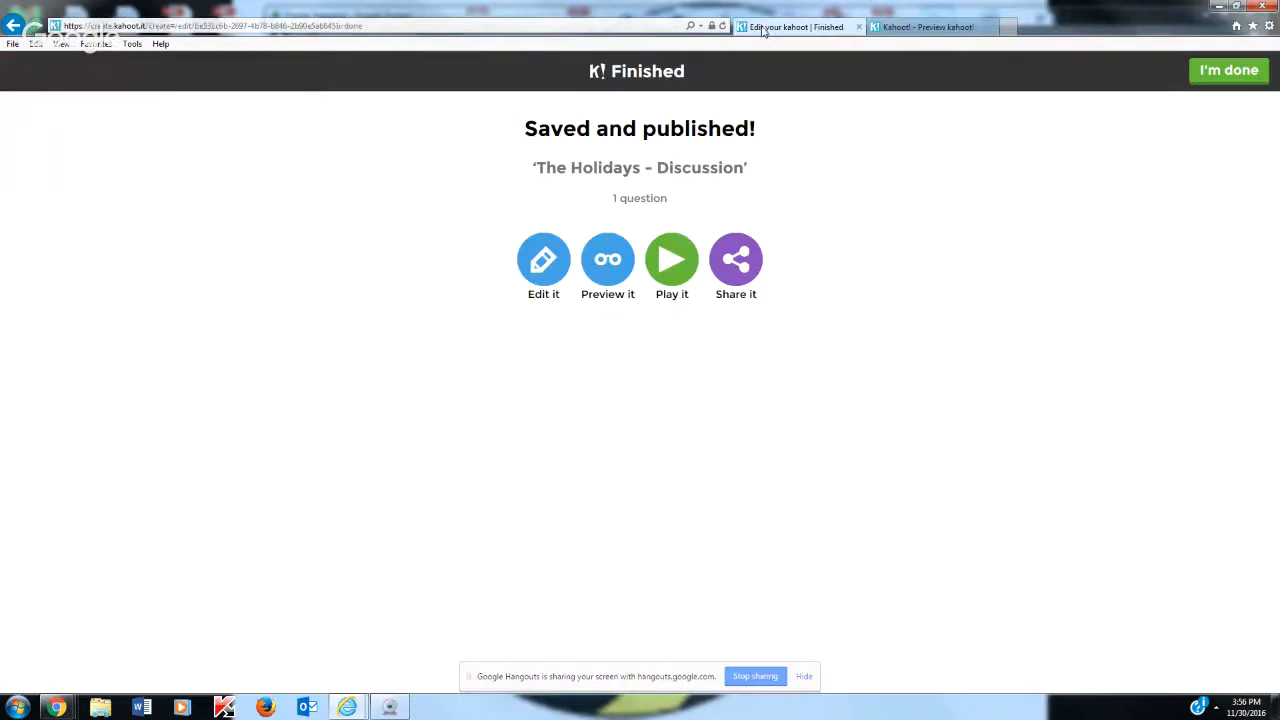
click(13, 25)
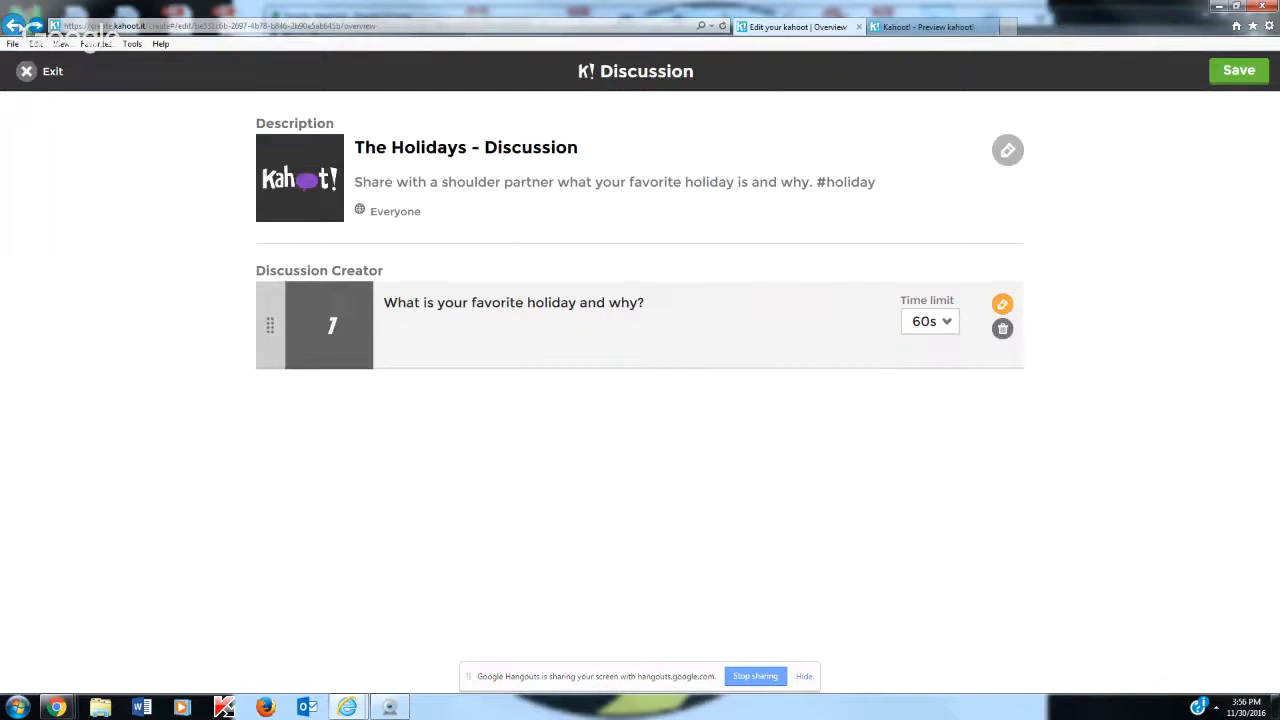
click(13, 25)
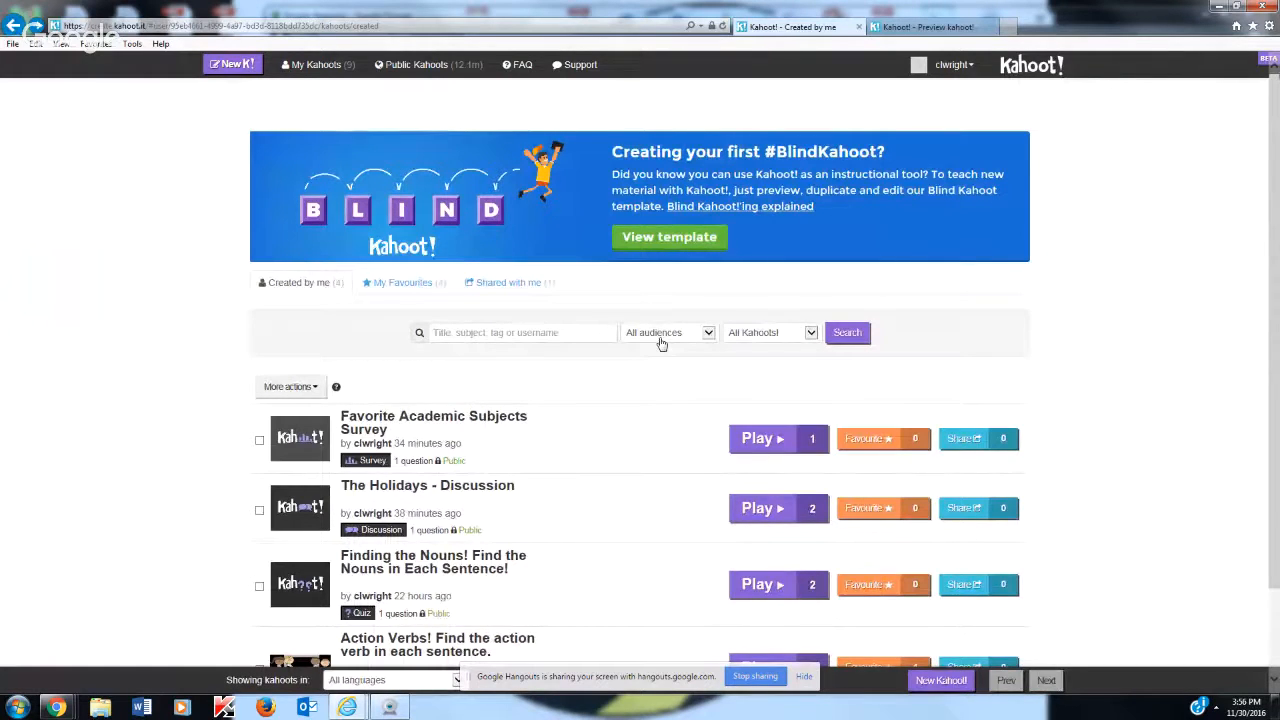
Open the Favorite Academic Subjects Survey for editing and save it
mouse_move(405, 438)
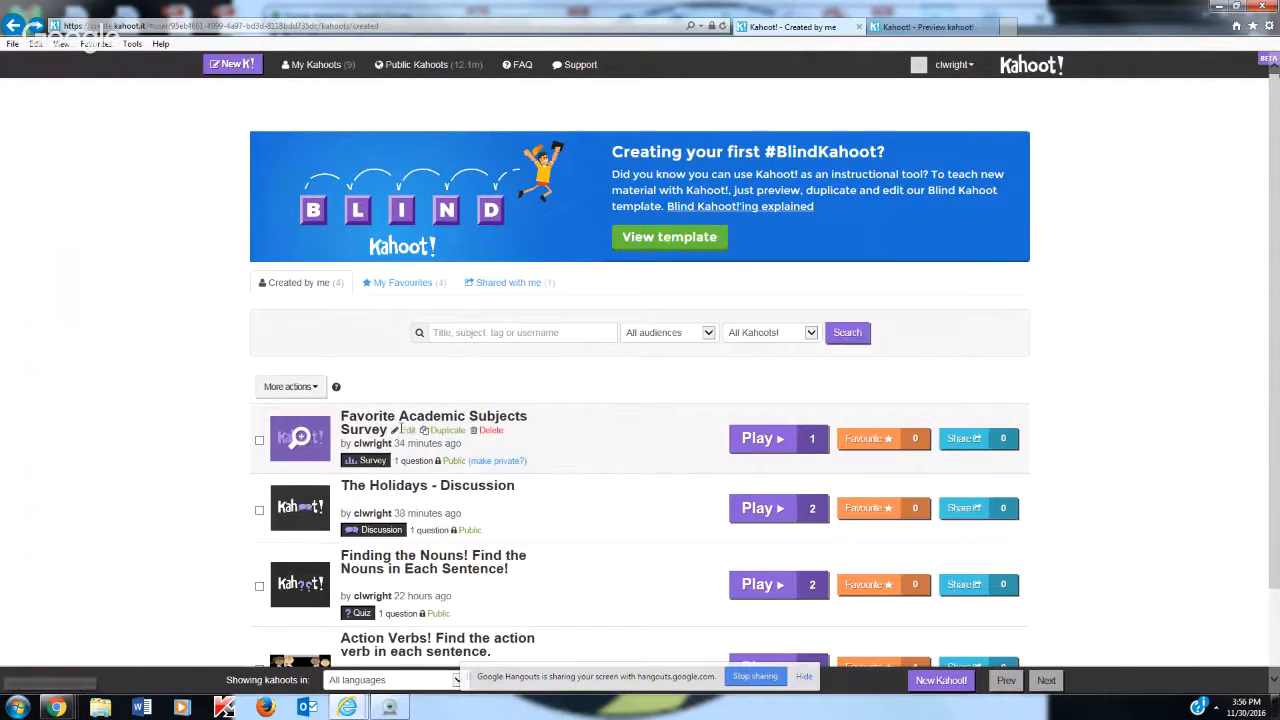
click(405, 437)
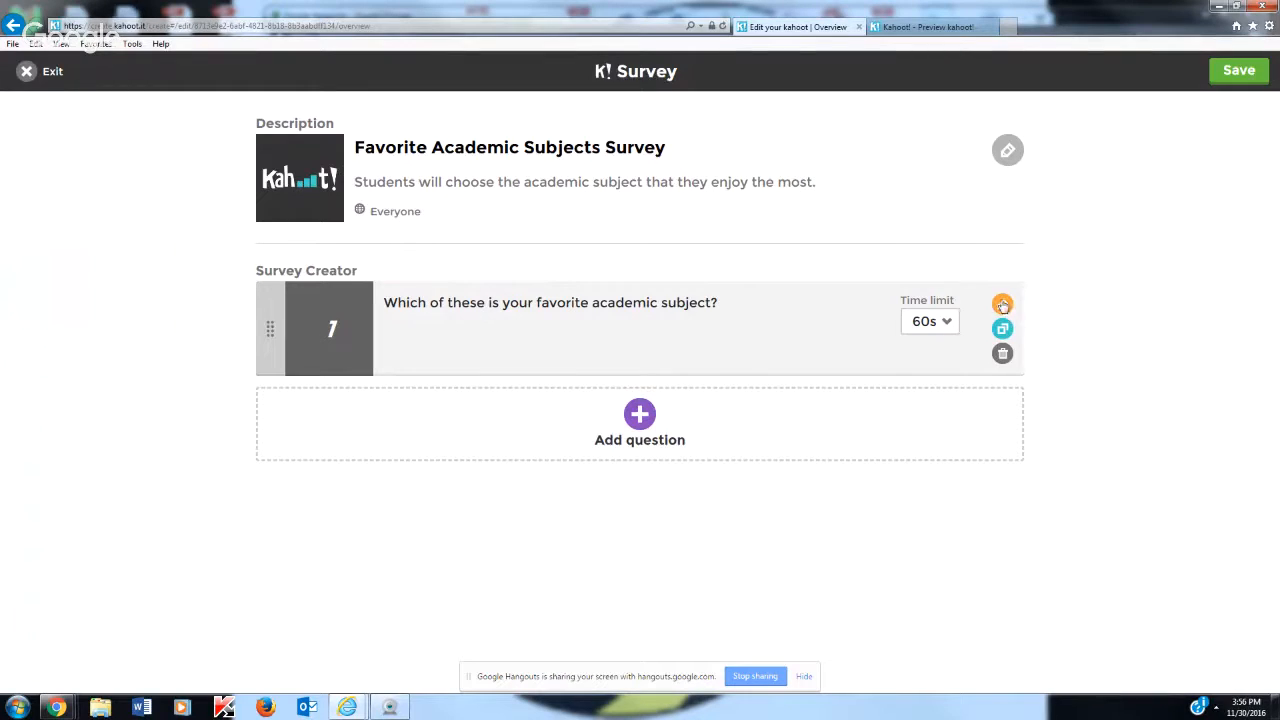
click(1230, 76)
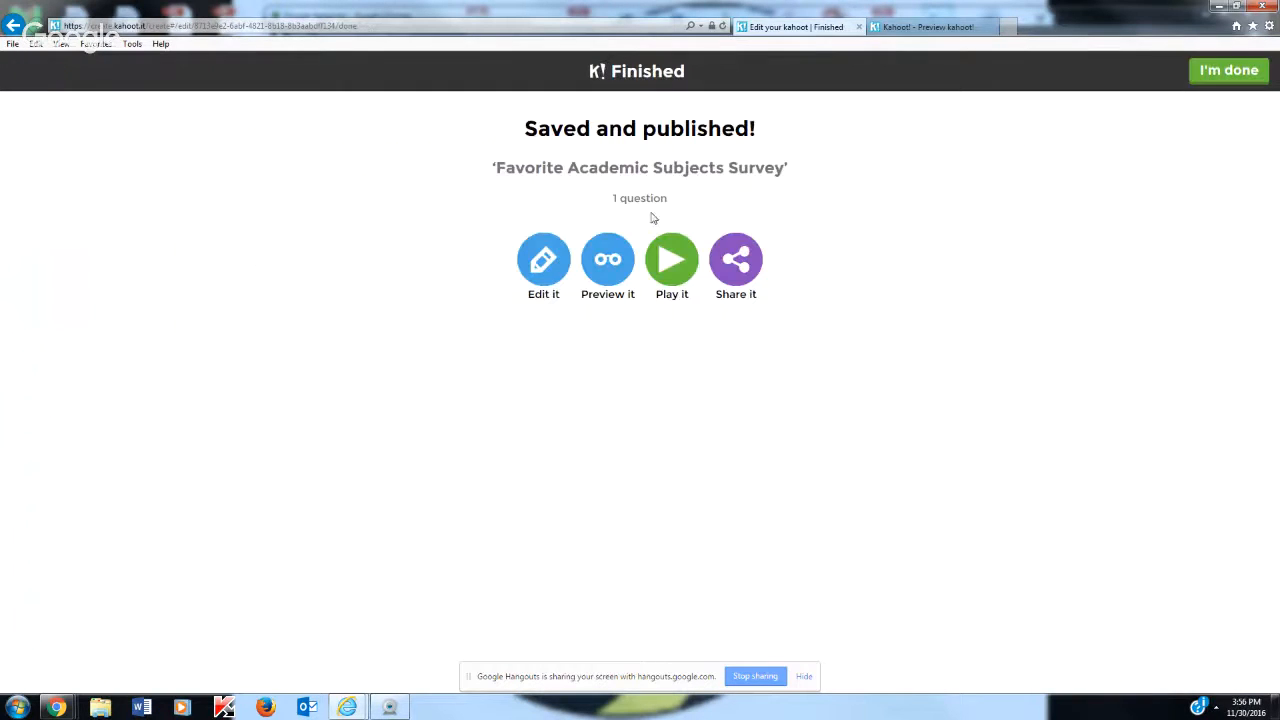
Preview the academic subjects survey in Classic mode and submit its game PIN on the simulated phone
click(609, 276)
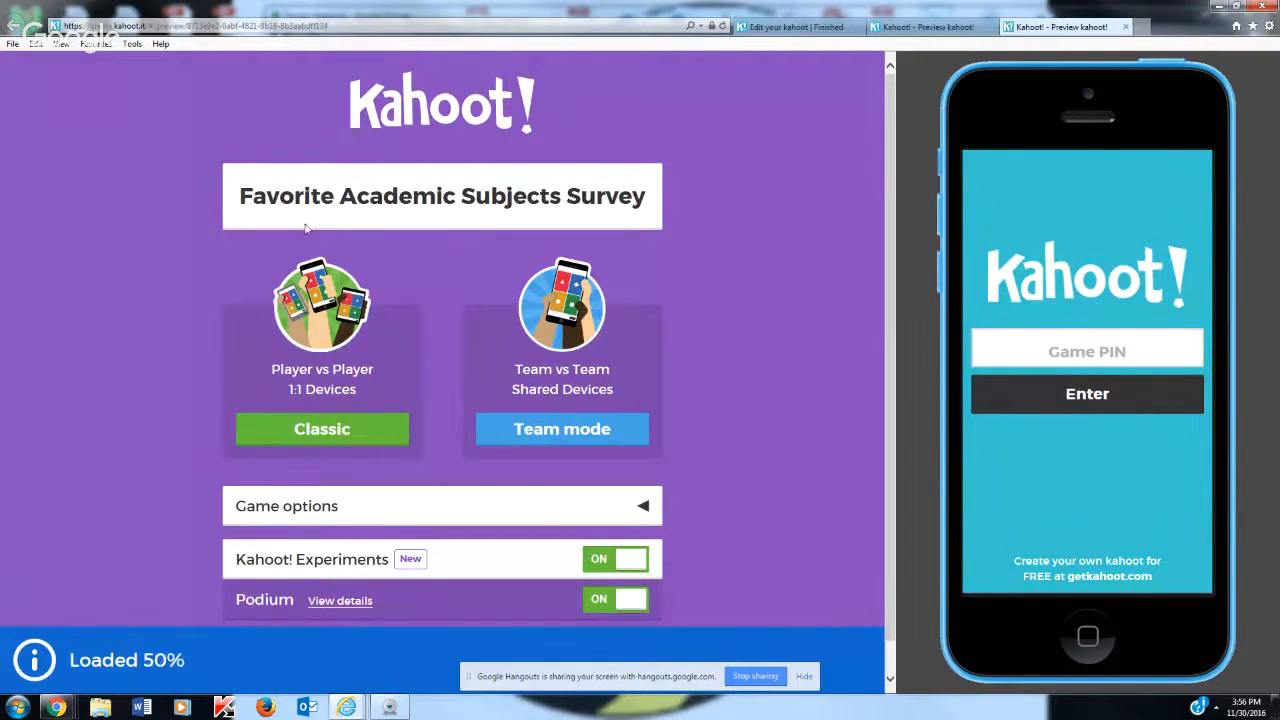
click(315, 430)
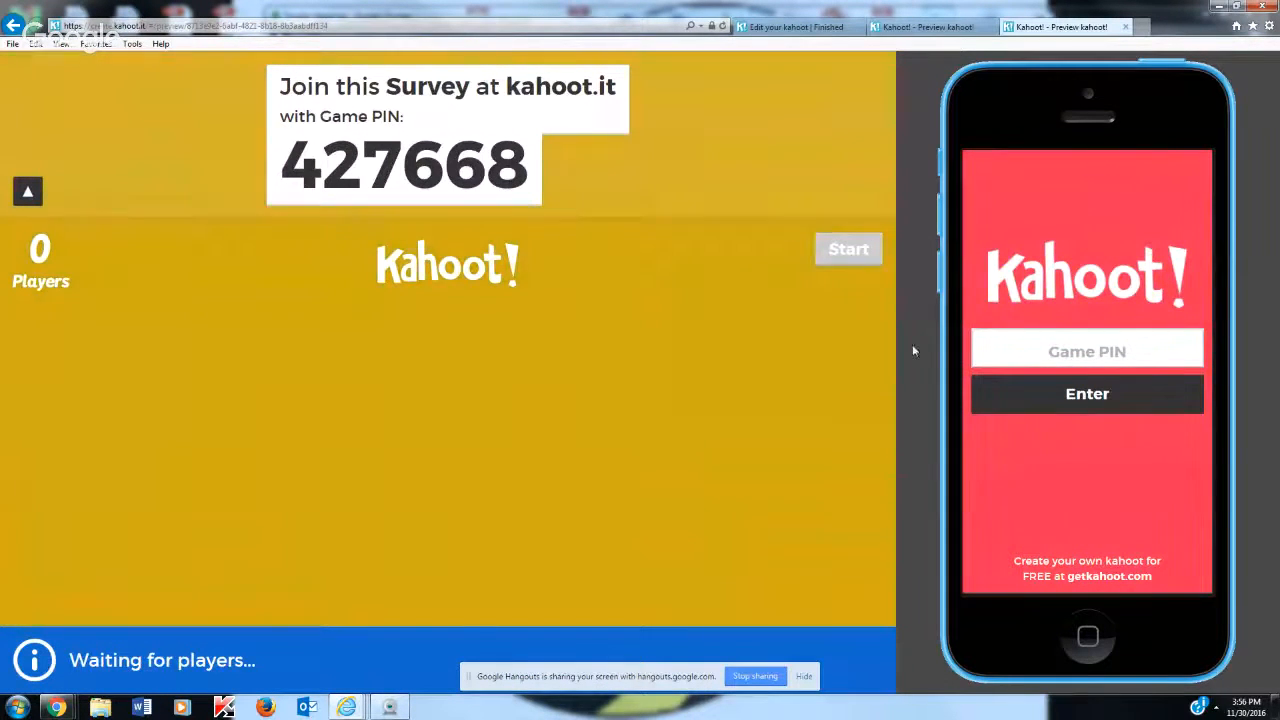
click(1130, 338)
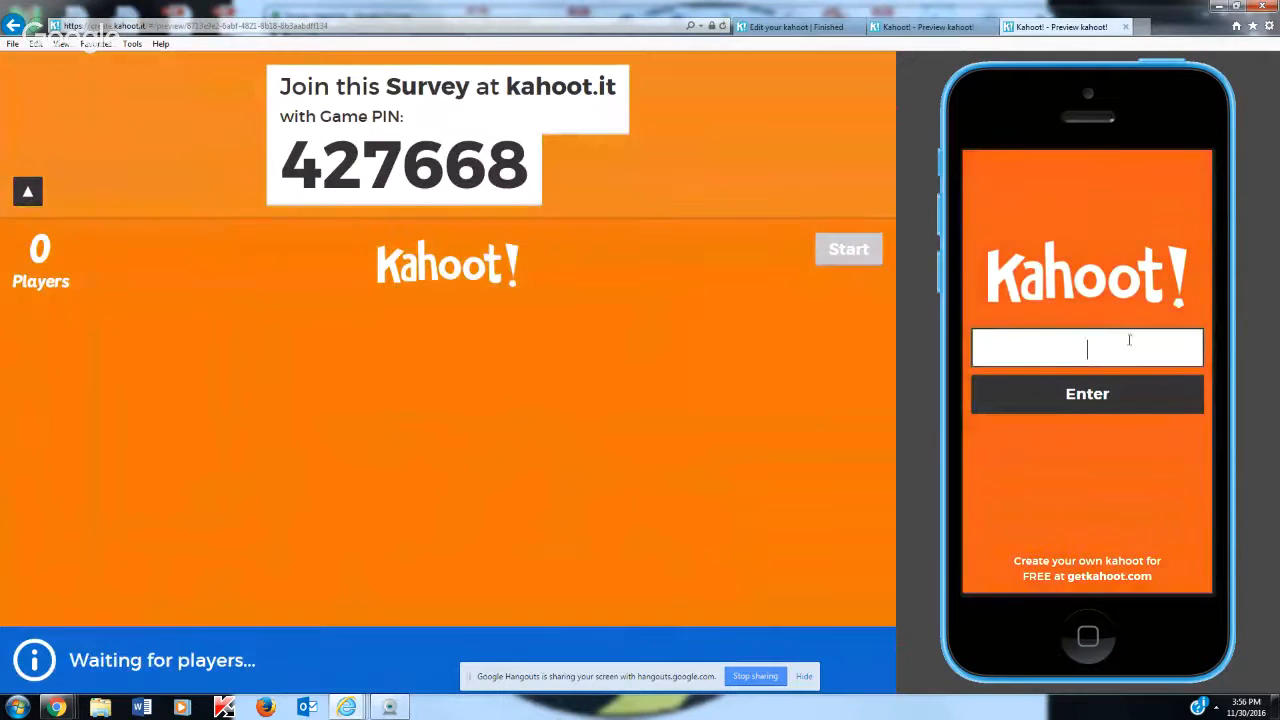
text(42)
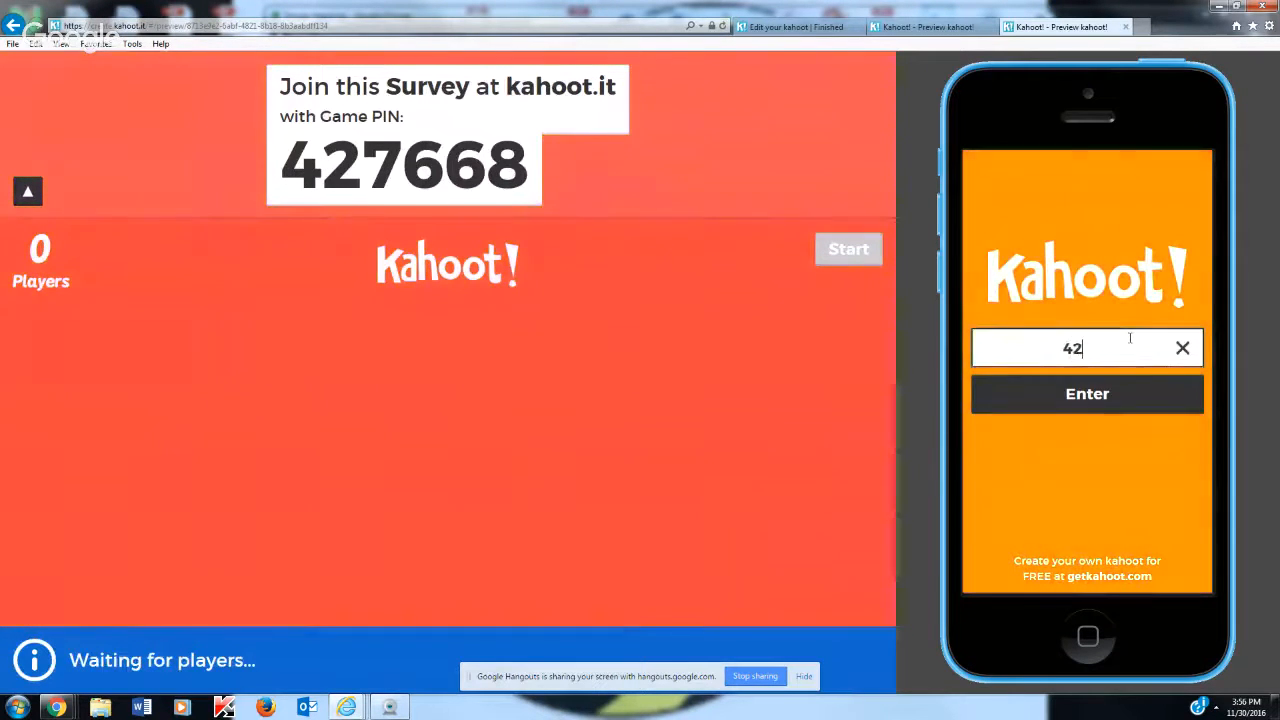
text(7668)
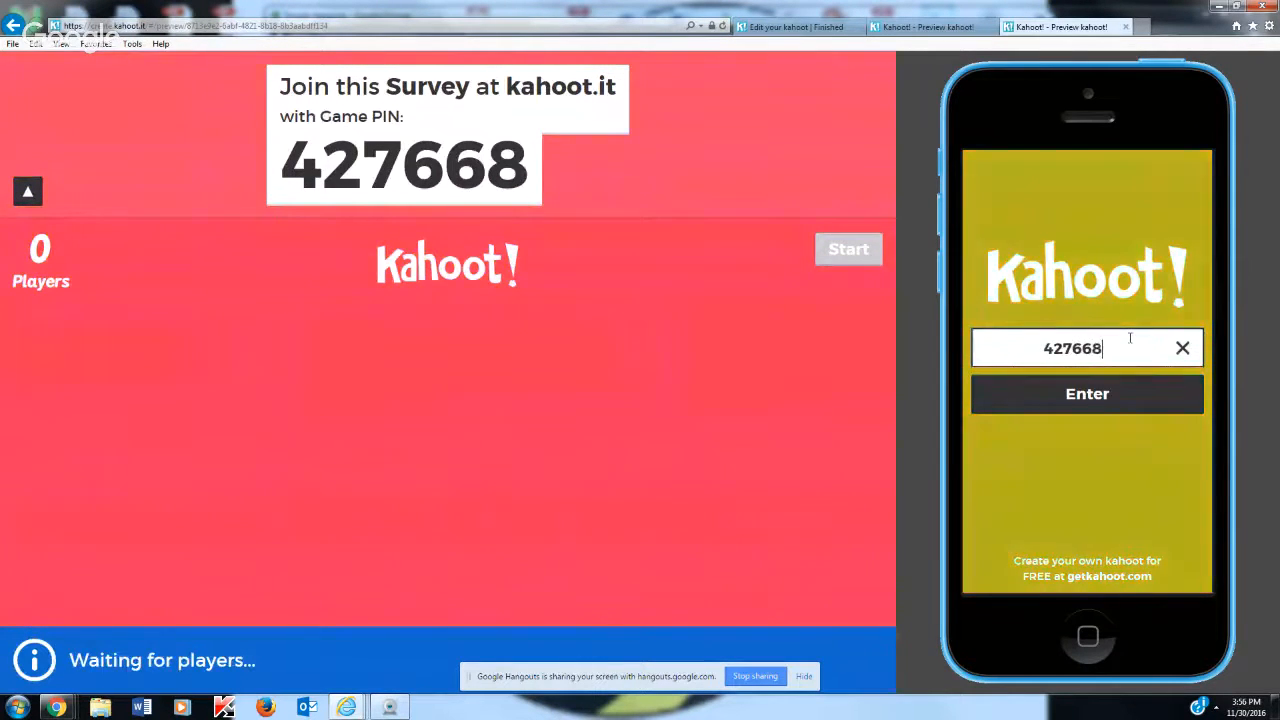
click(1112, 398)
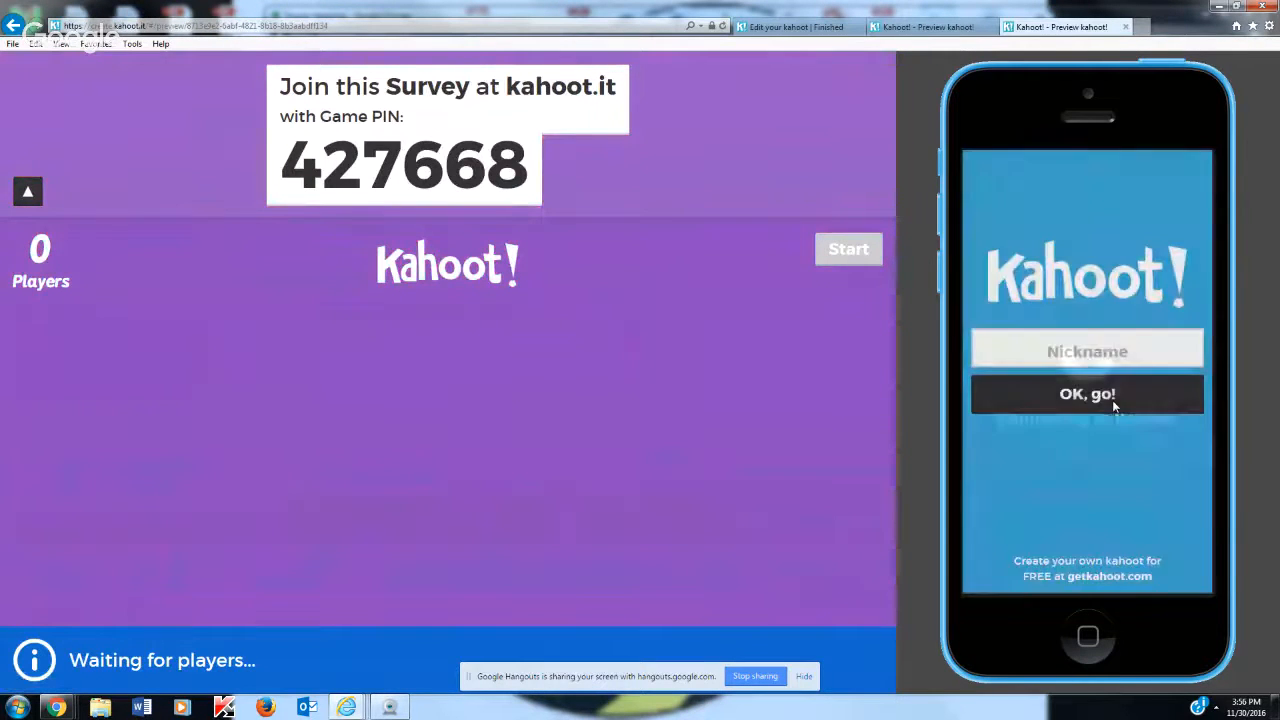
Join the survey on the simulated phone with the nickname Beegirl
click(1107, 339)
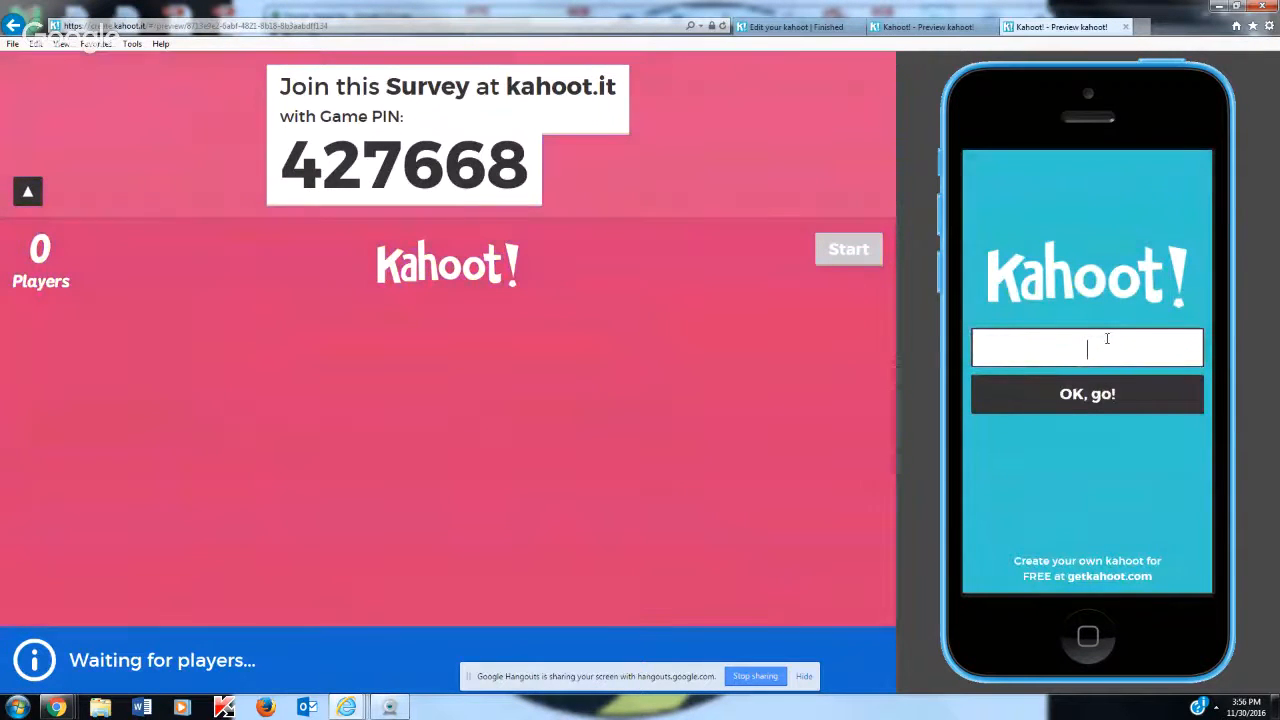
text(Beegi)
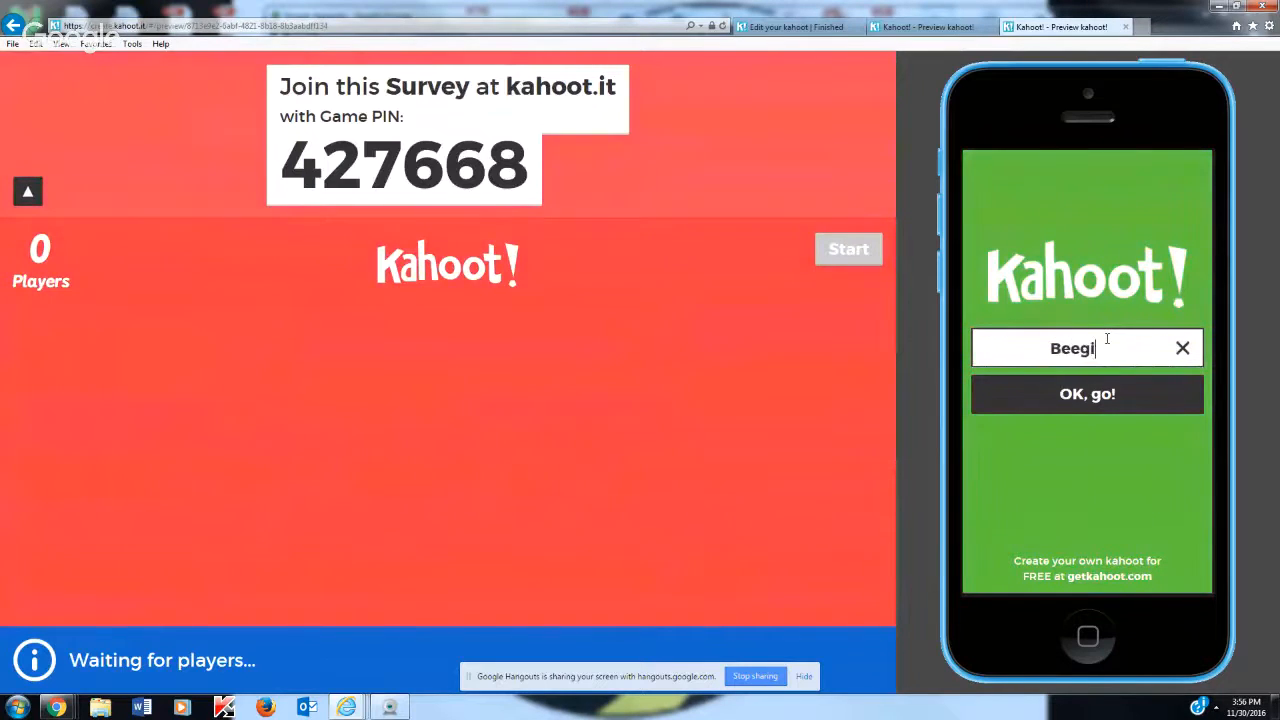
text(rl)
click(1101, 392)
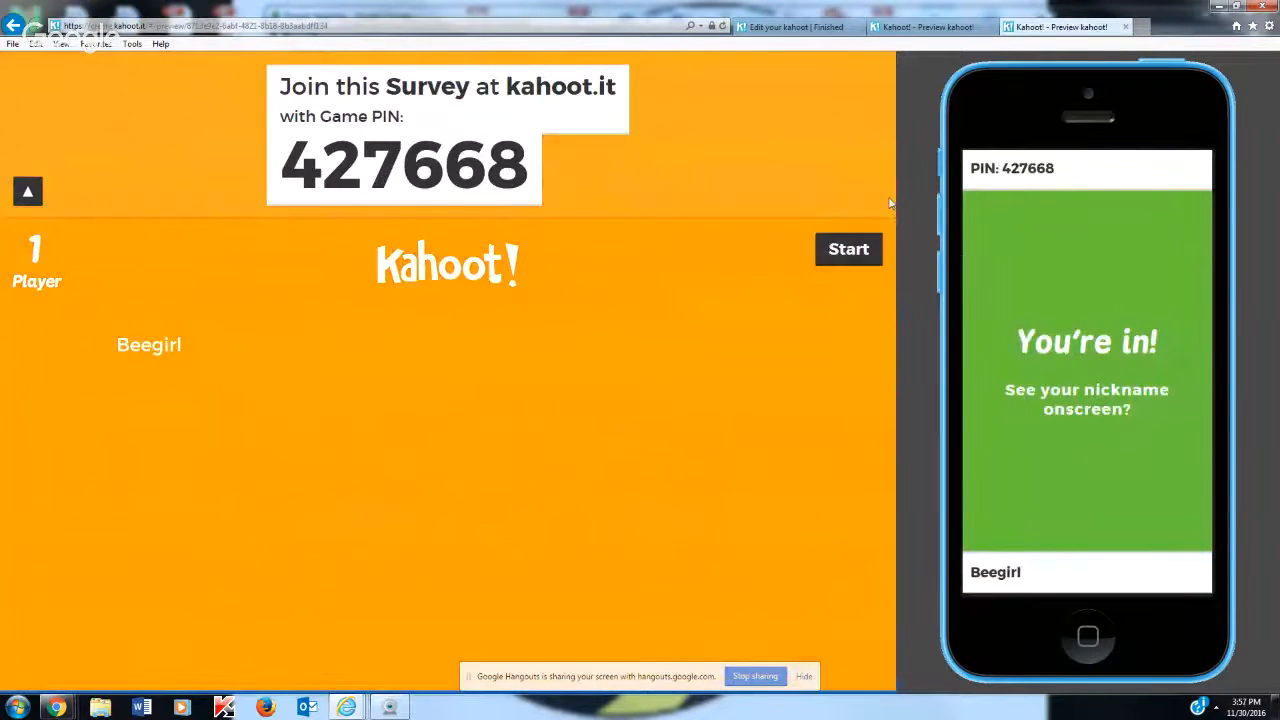
Start the survey and answer the favorite academic subject question with Reading on the simulated phone
click(858, 251)
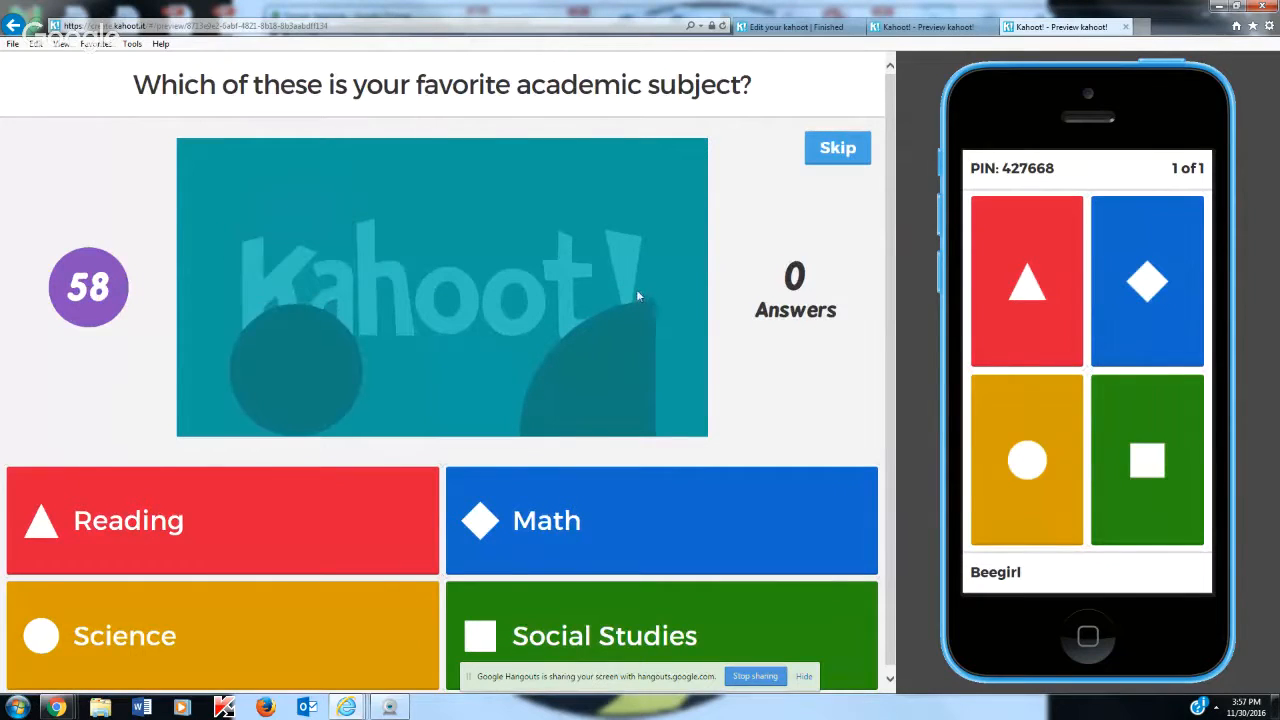
scroll(640, 295, down, 1)
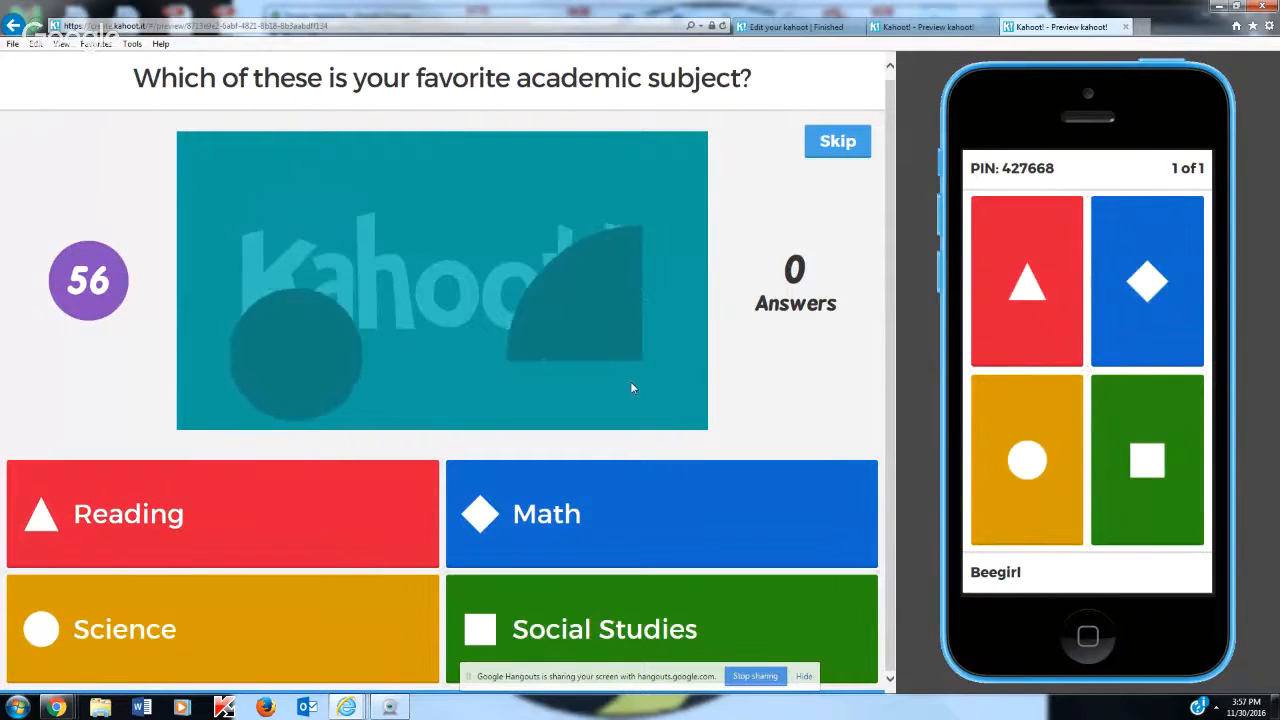
click(998, 343)
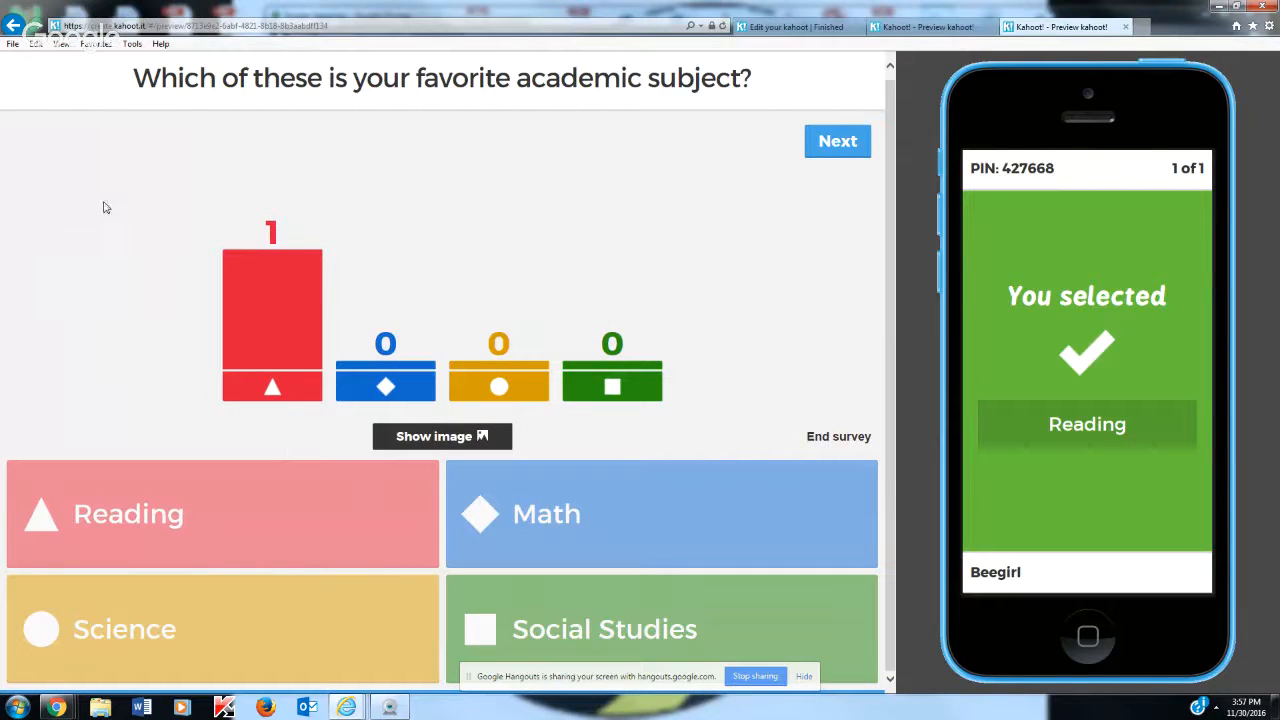
Finish the academic subjects survey and close both kahoot preview tabs
click(844, 154)
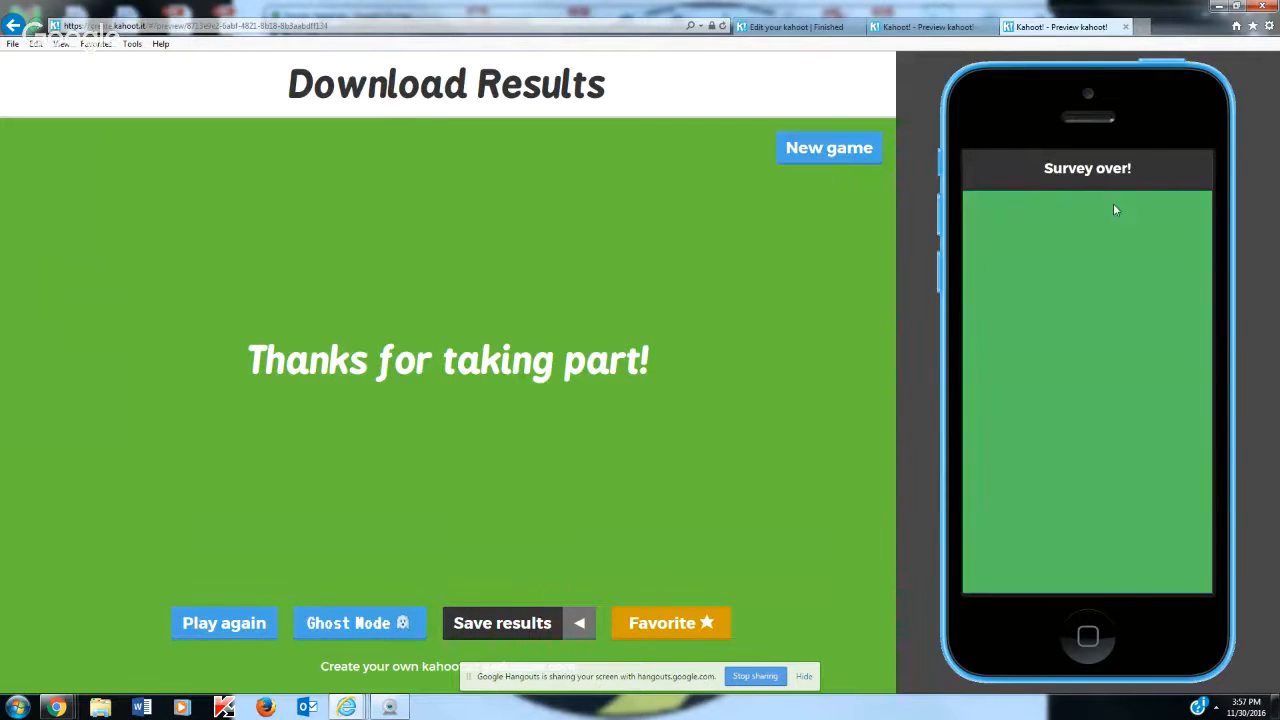
click(1125, 28)
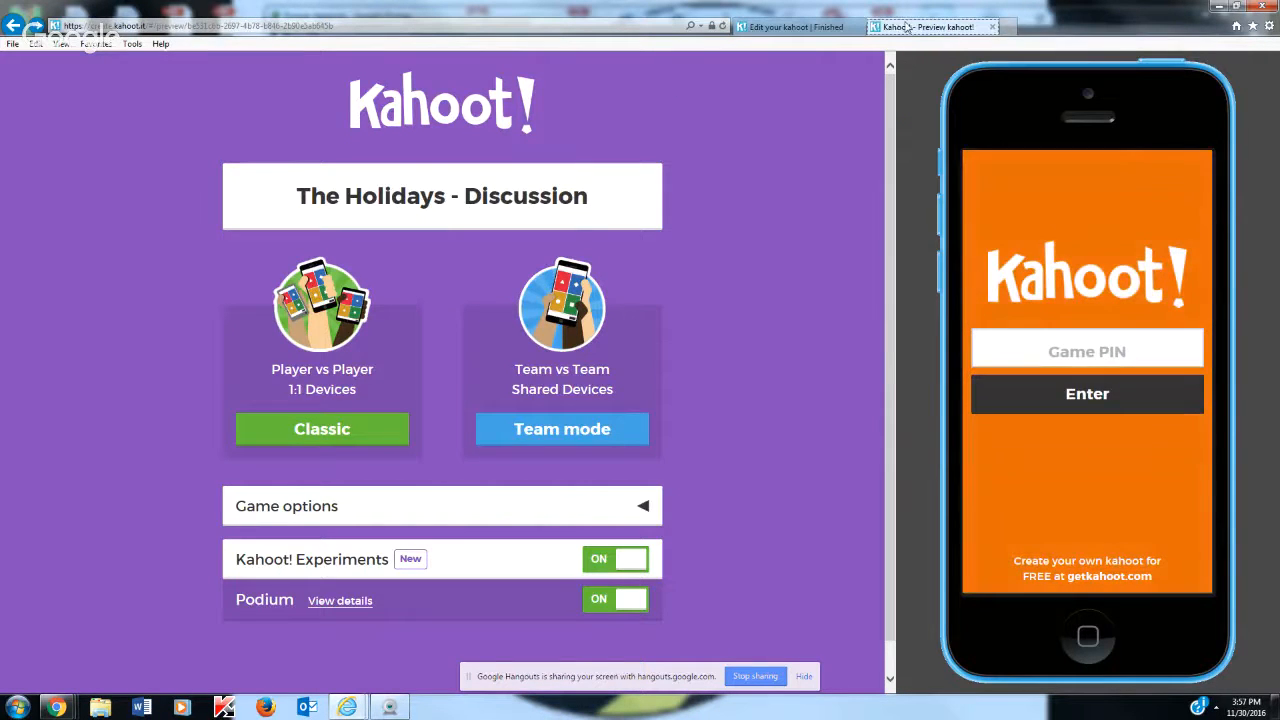
click(991, 28)
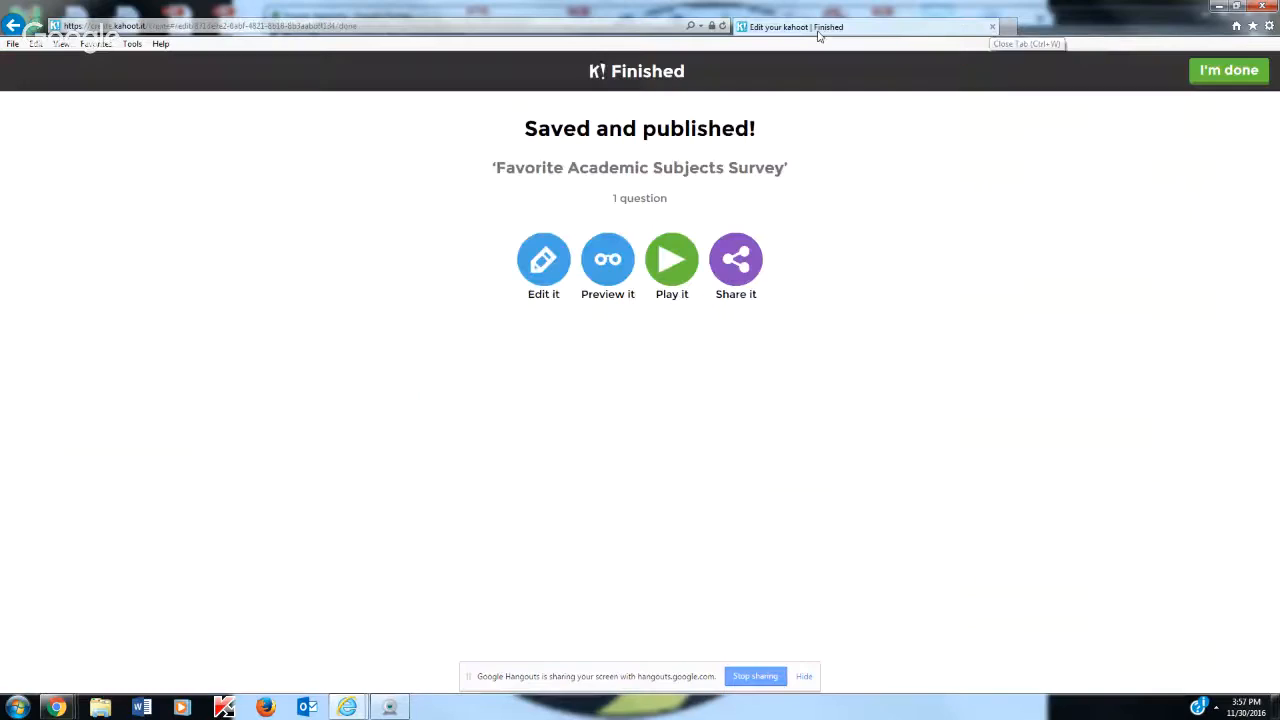
Go back to the list of kahoots created by this account and look through it
click(8, 27)
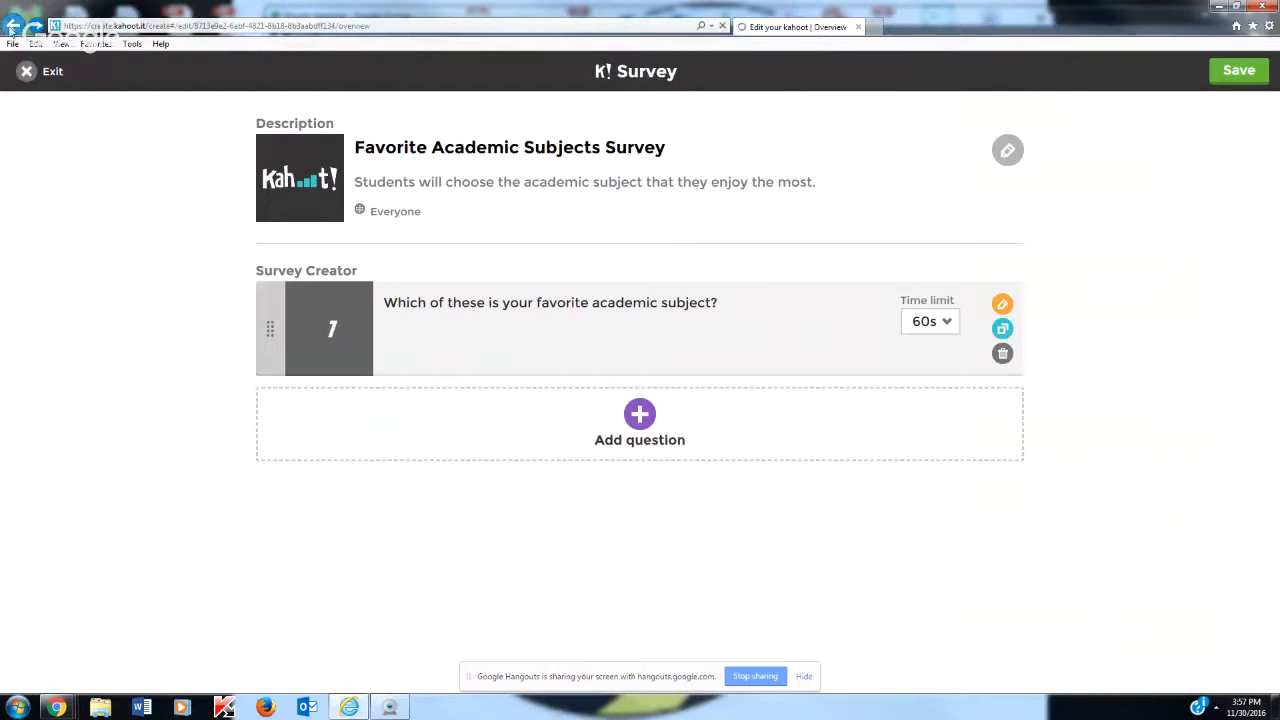
click(8, 27)
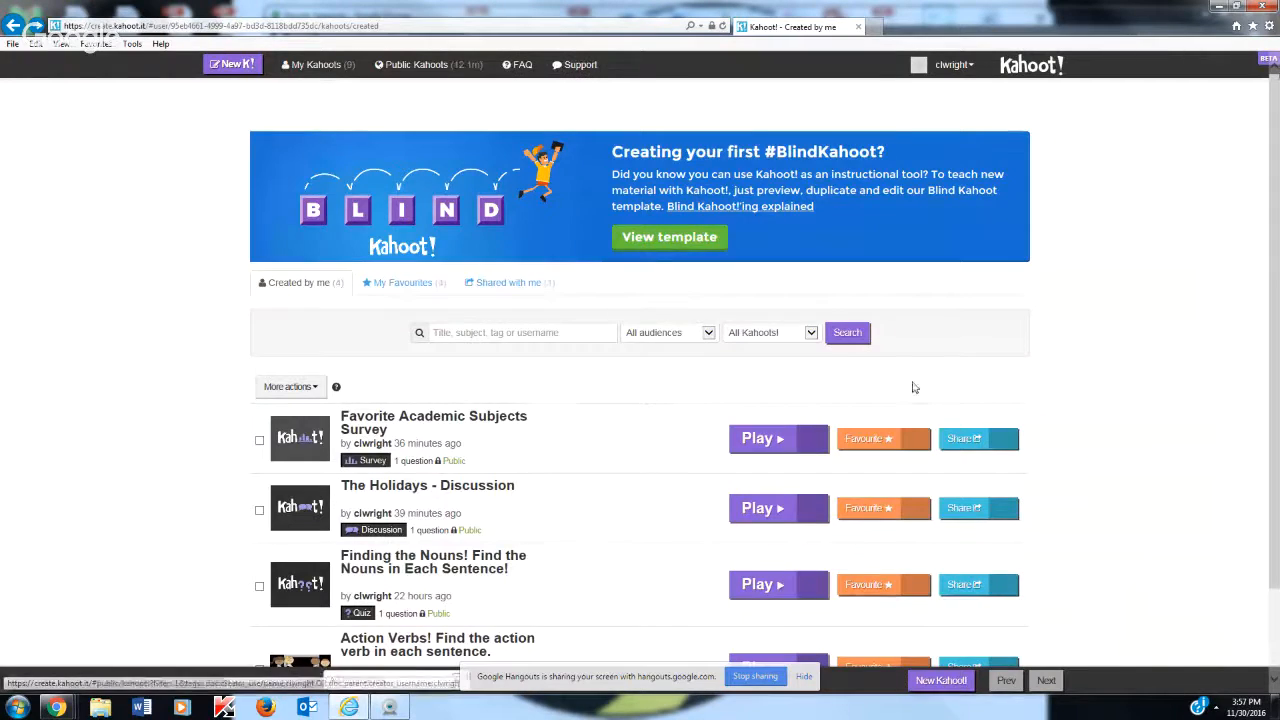
scroll(914, 386, down, 1)
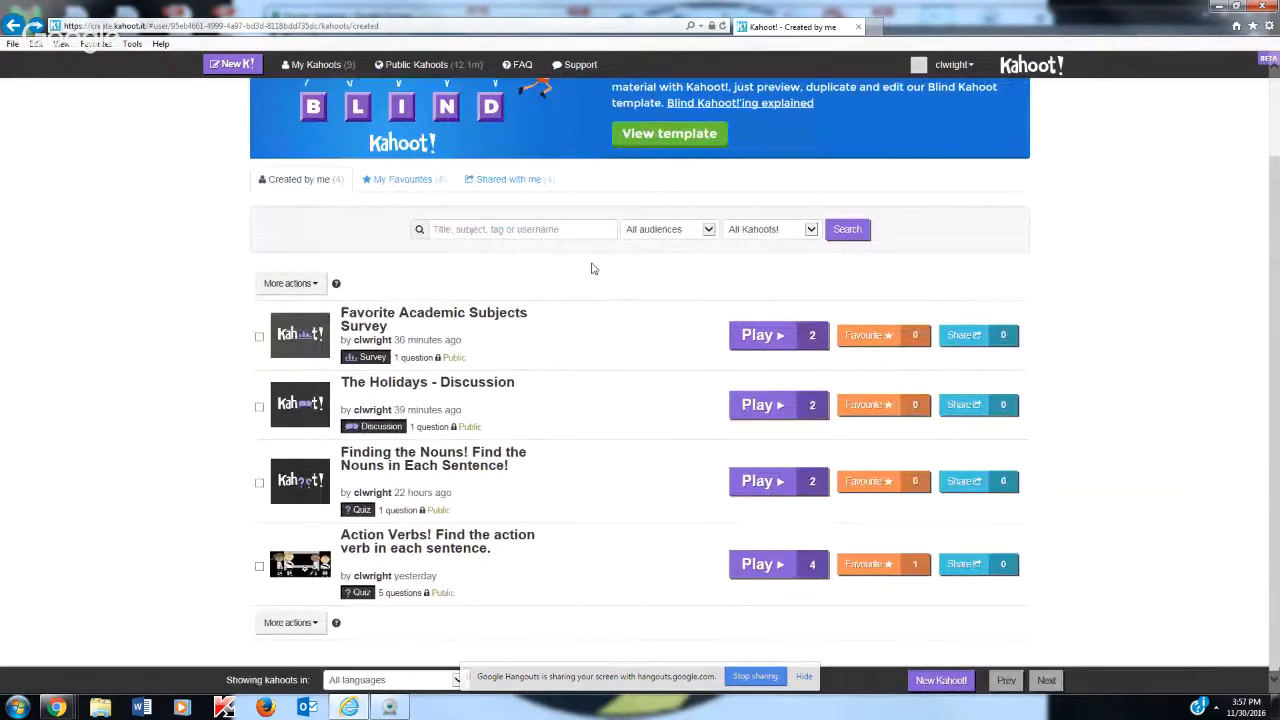
scroll(595, 297, up, 1)
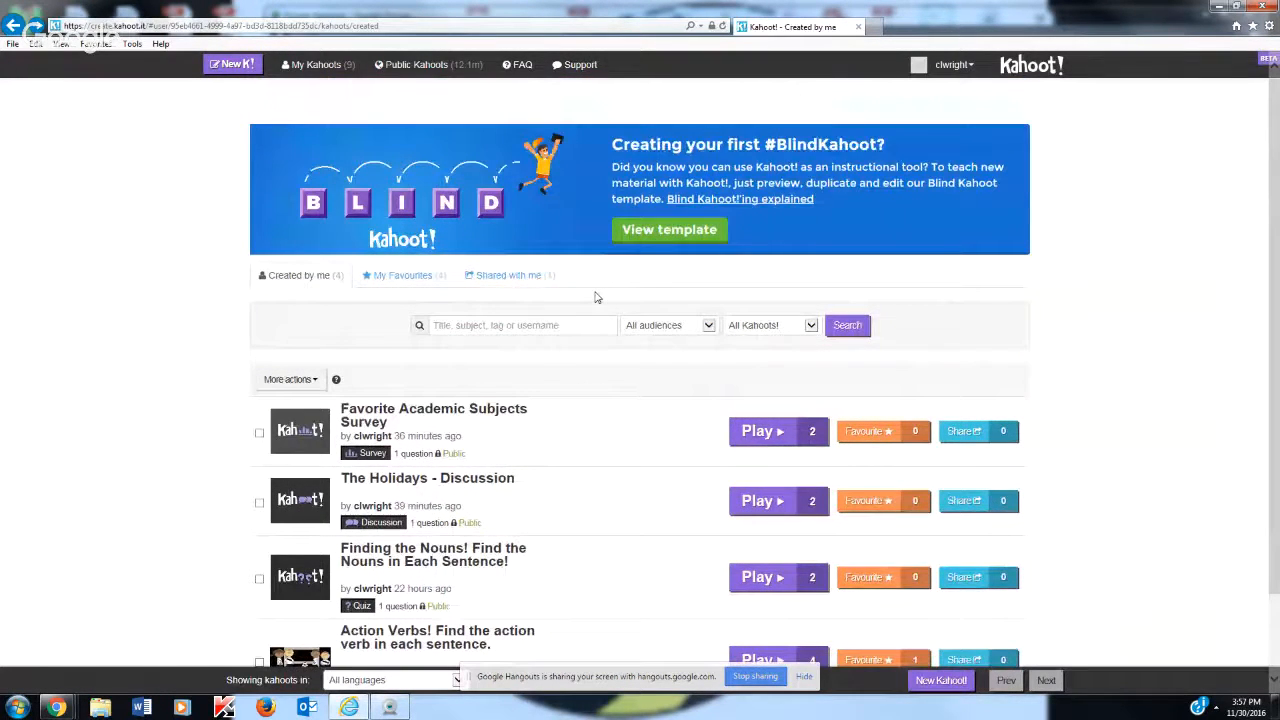
scroll(595, 297, down, 1)
scroll(595, 297, up, 1)
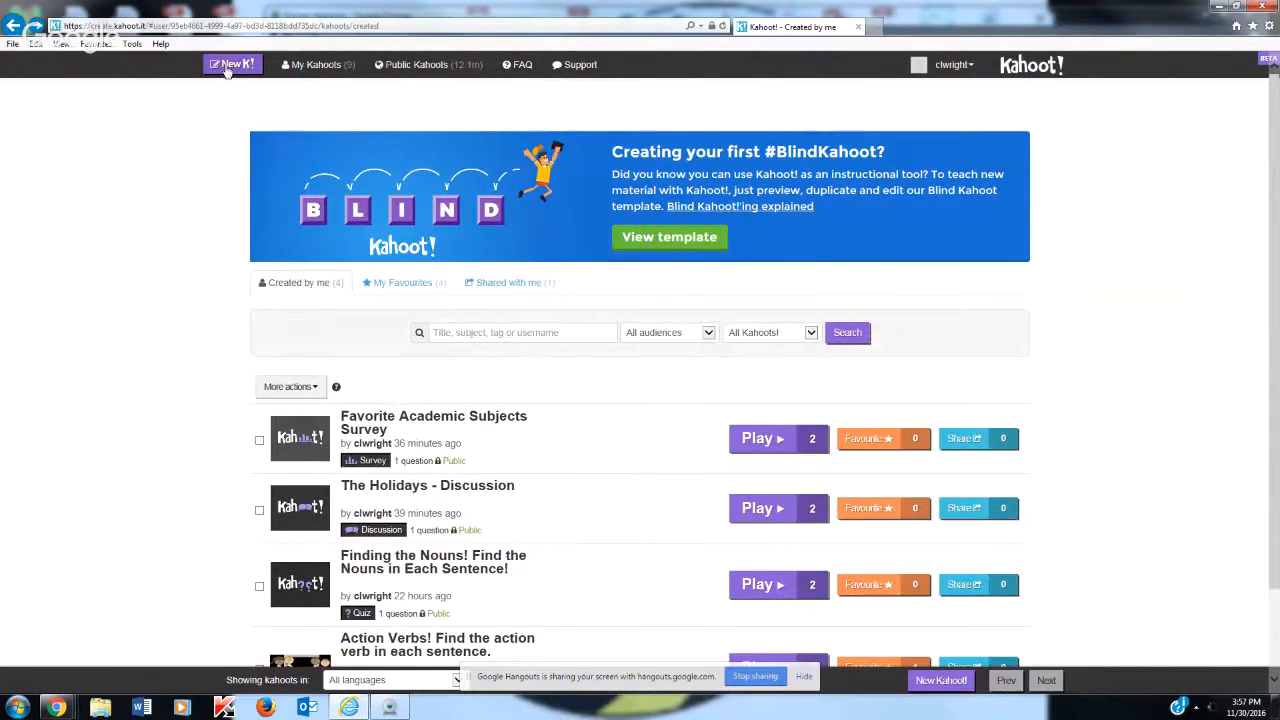
Start a new quiz kahoot and title it "Action Verbs"
click(227, 68)
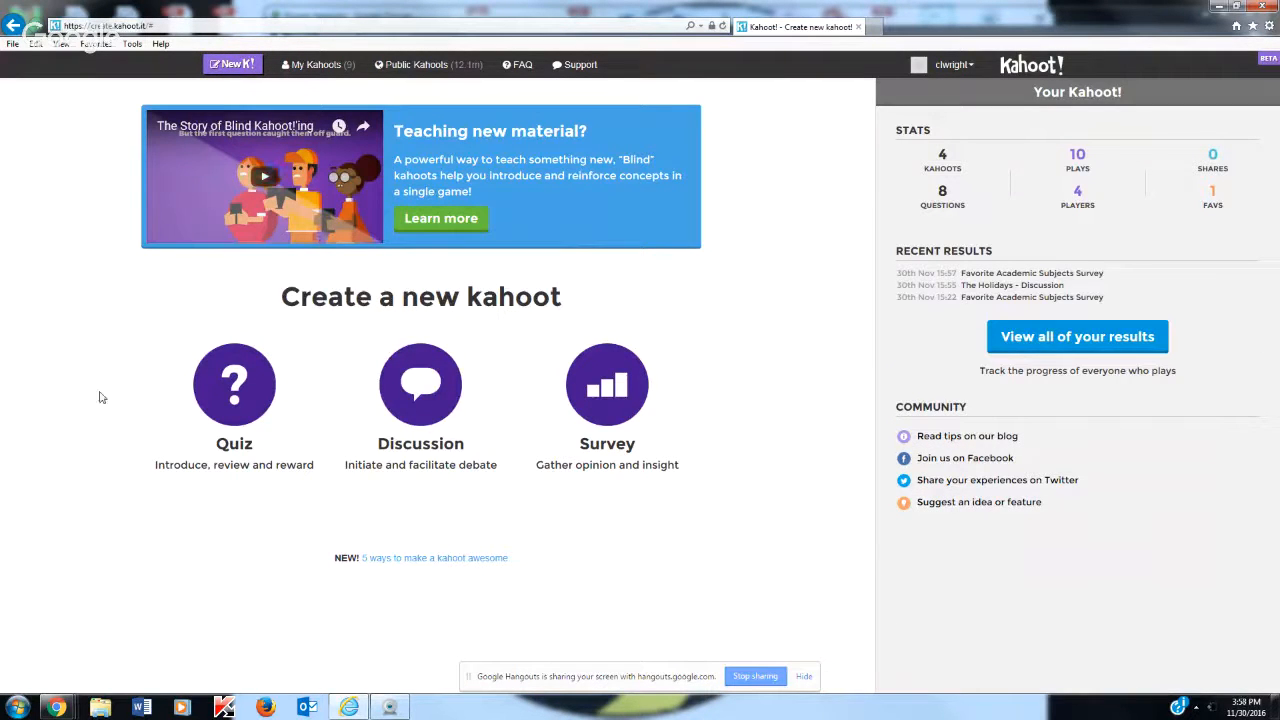
click(231, 400)
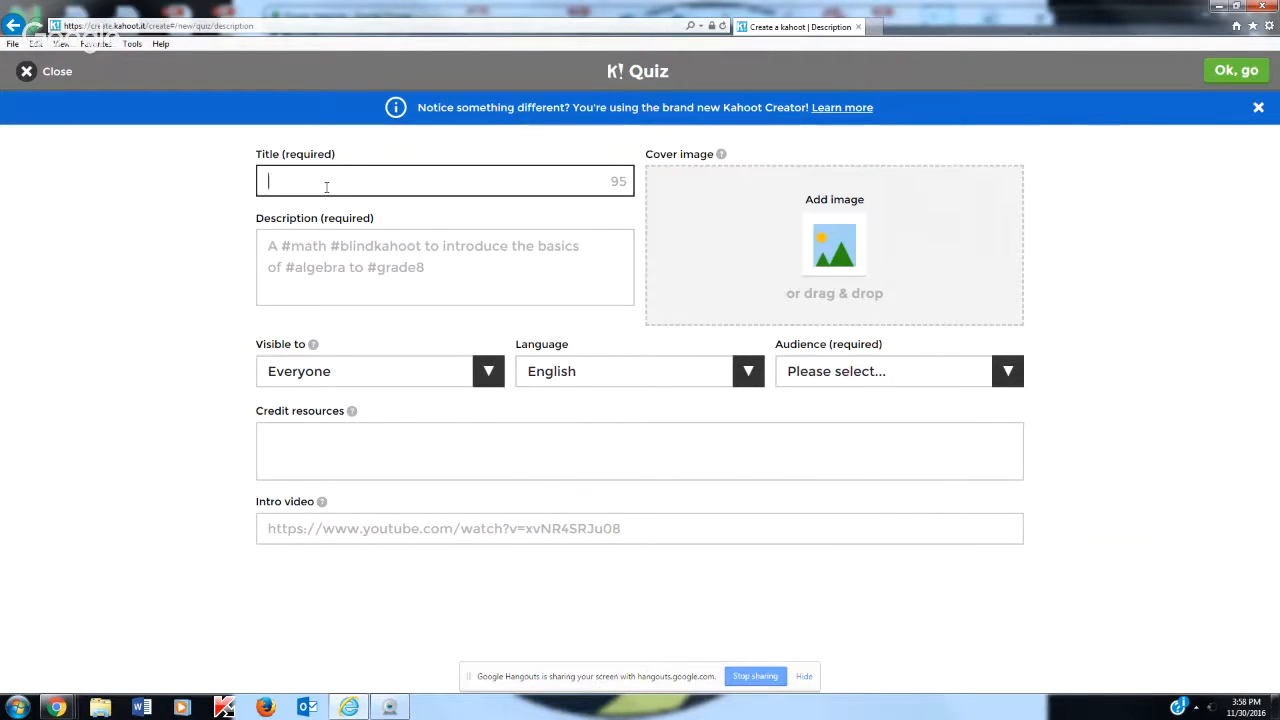
text(Action Verbs)
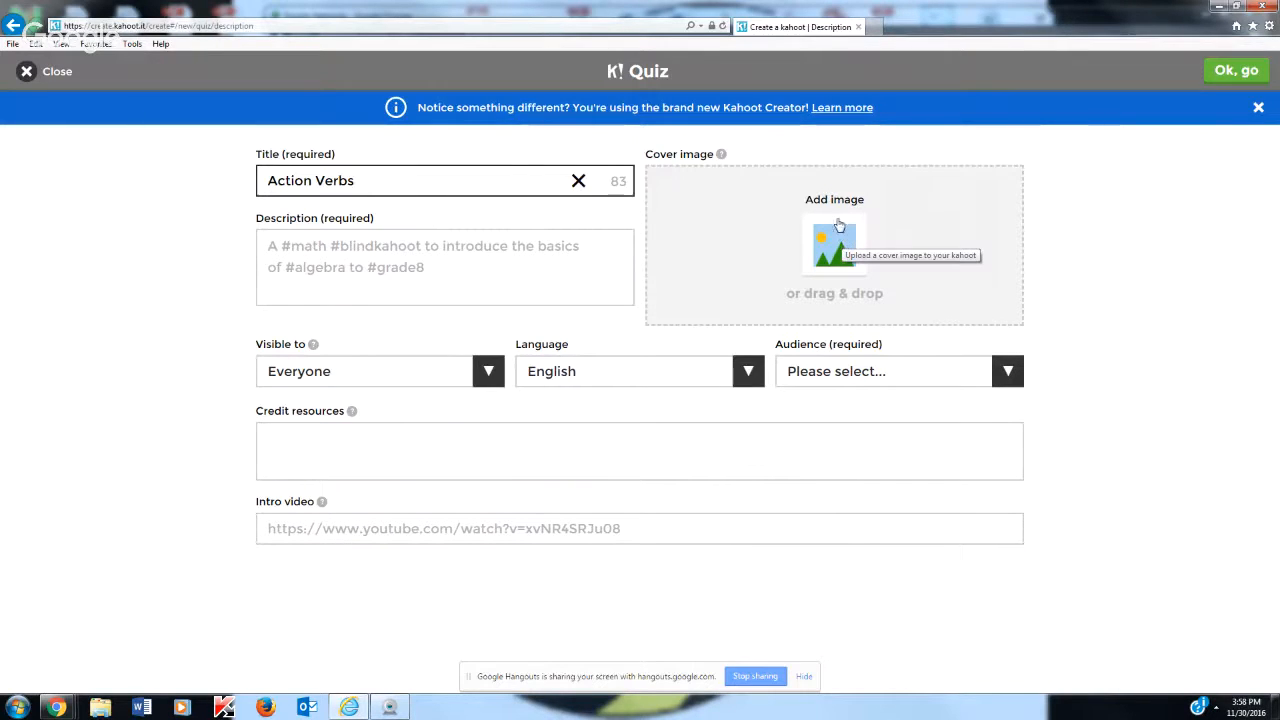
Dismiss the hashtag tip and extend the quiz title to "Action Verbs - Choose the action verb in each sentence"
click(380, 246)
click(394, 177)
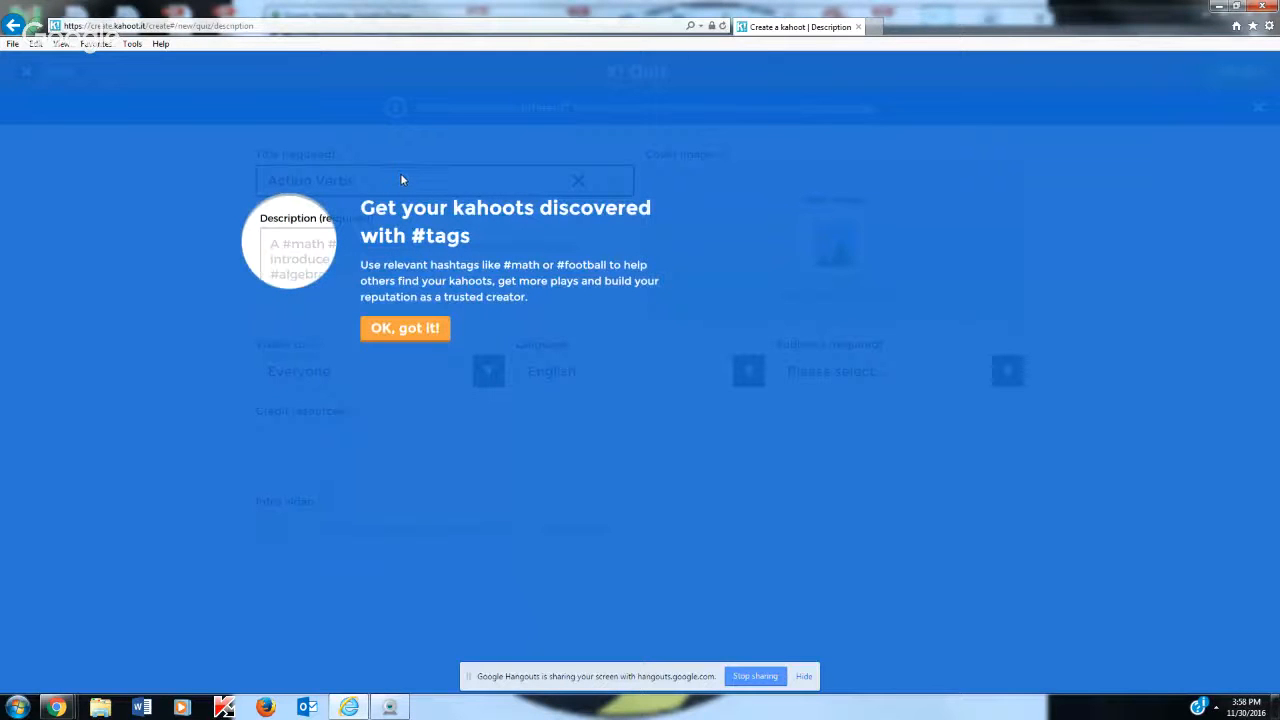
click(382, 341)
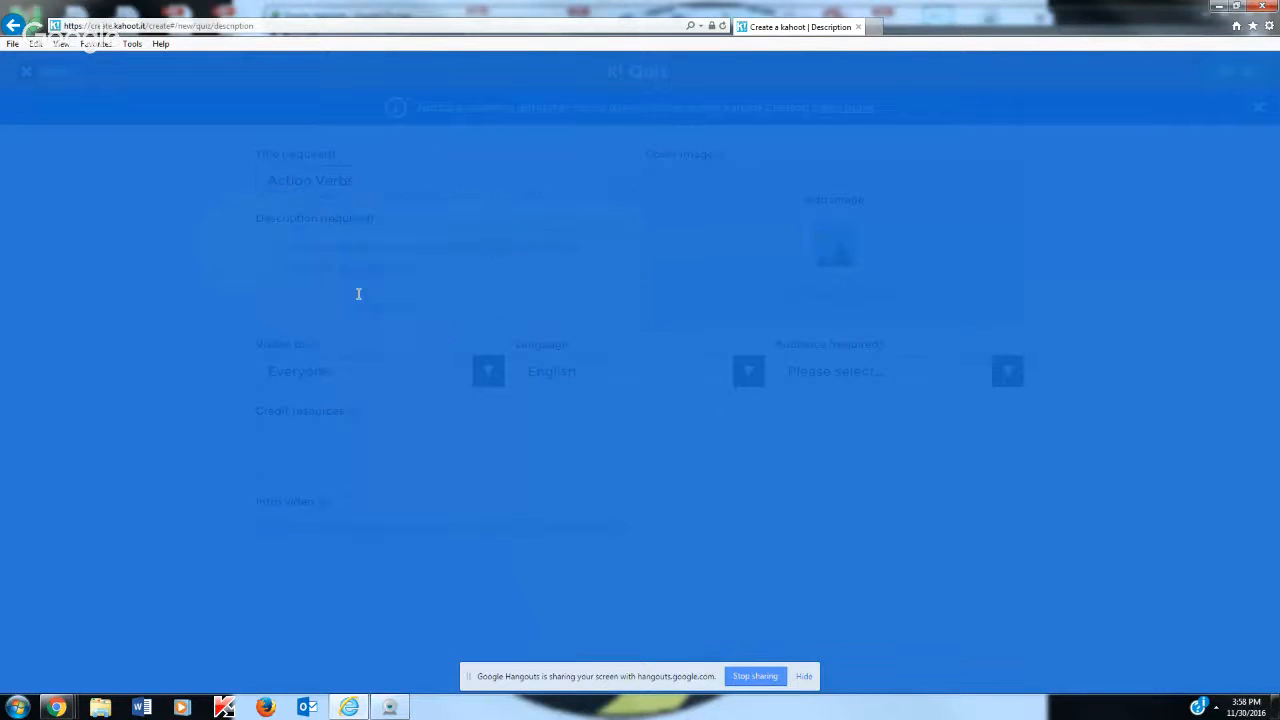
click(418, 179)
text(- )
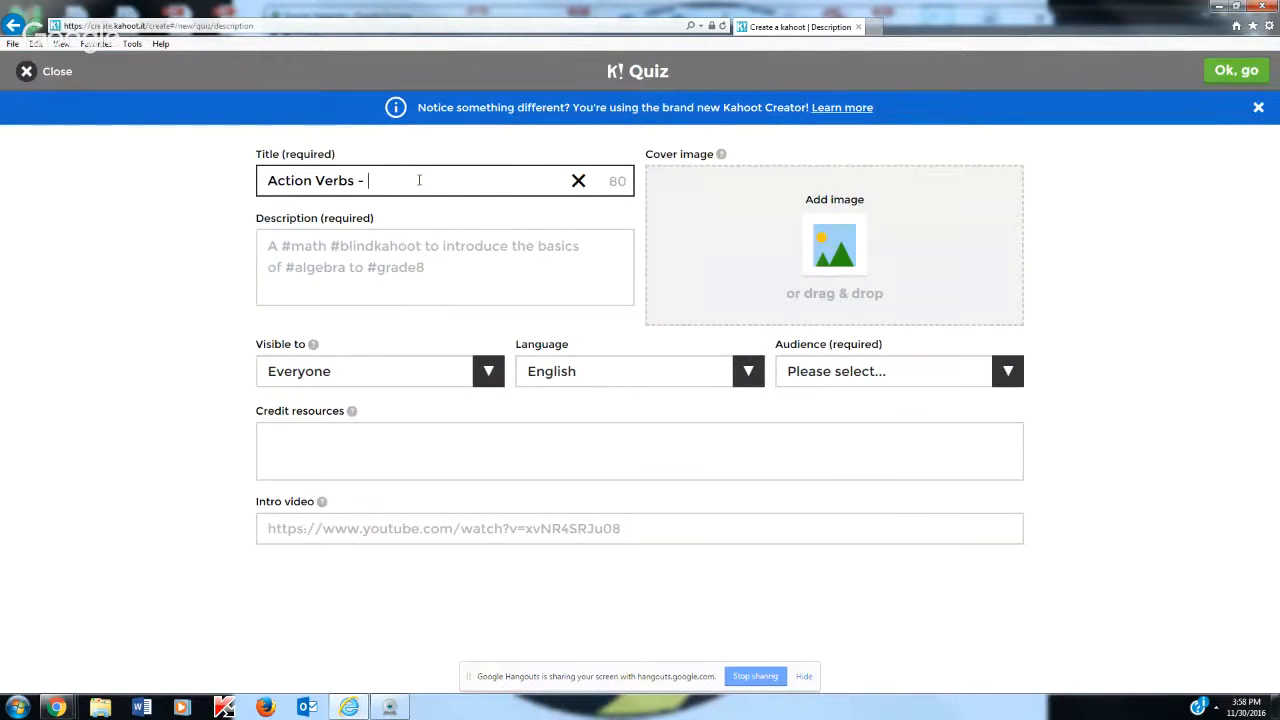
text(Choose the)
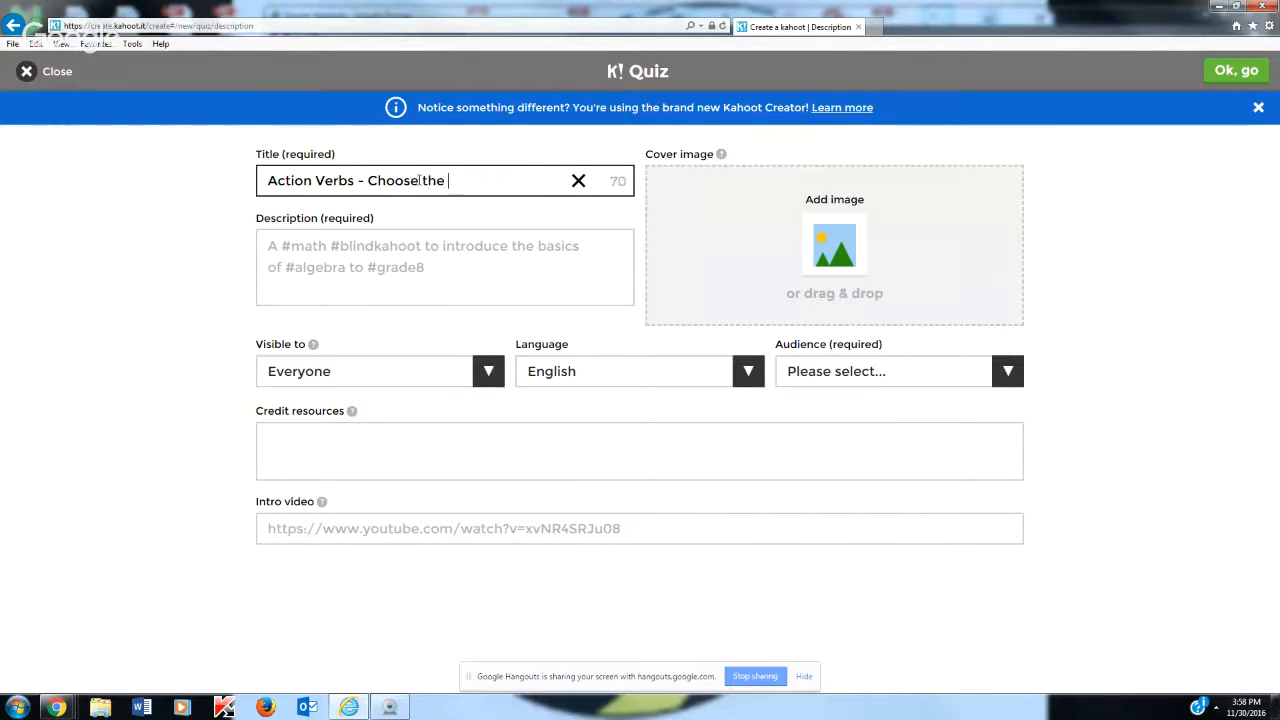
text( action verb )
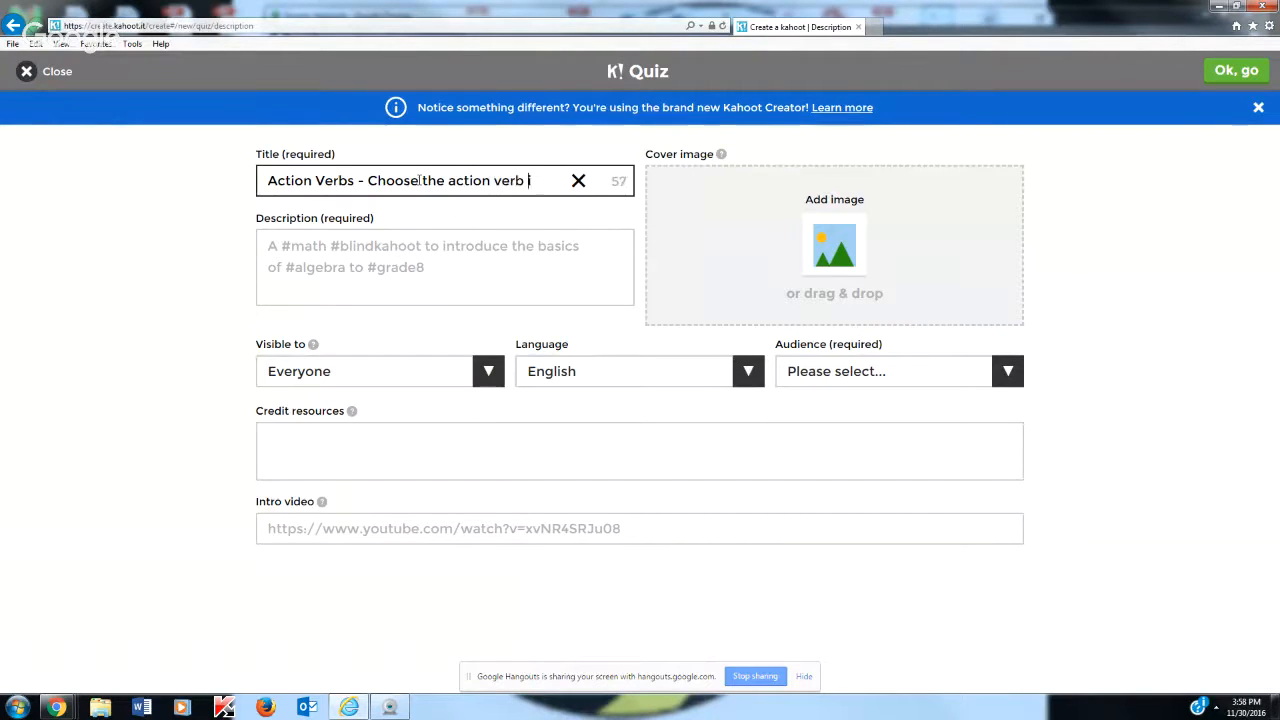
text(in each sentence)
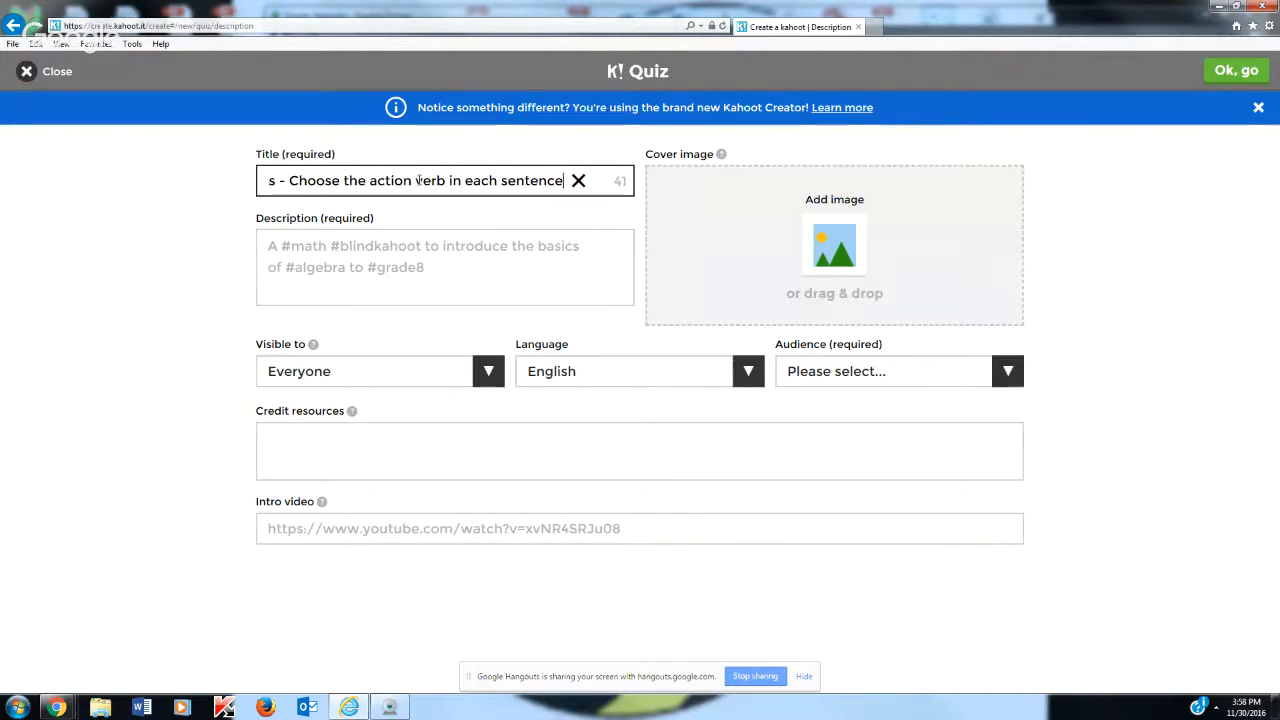
Enter the quiz description "Students will choose the correction verb in each sentence."
click(367, 253)
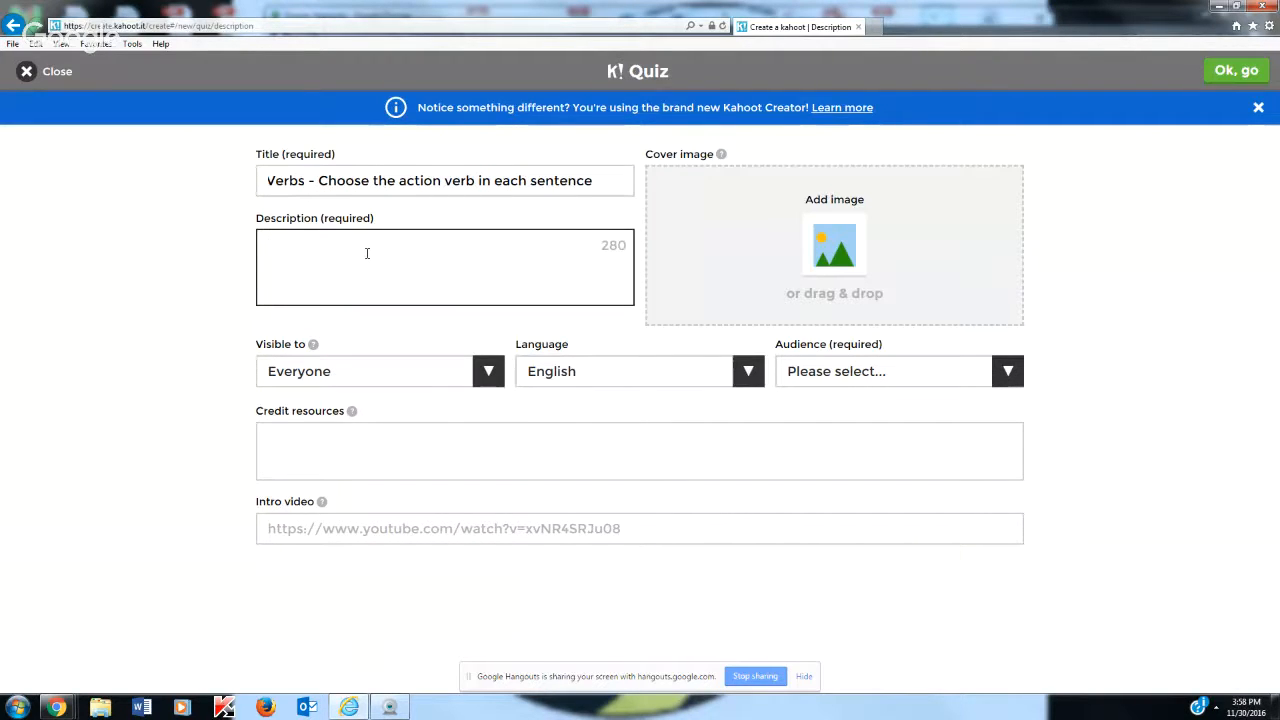
text(Students will choose th)
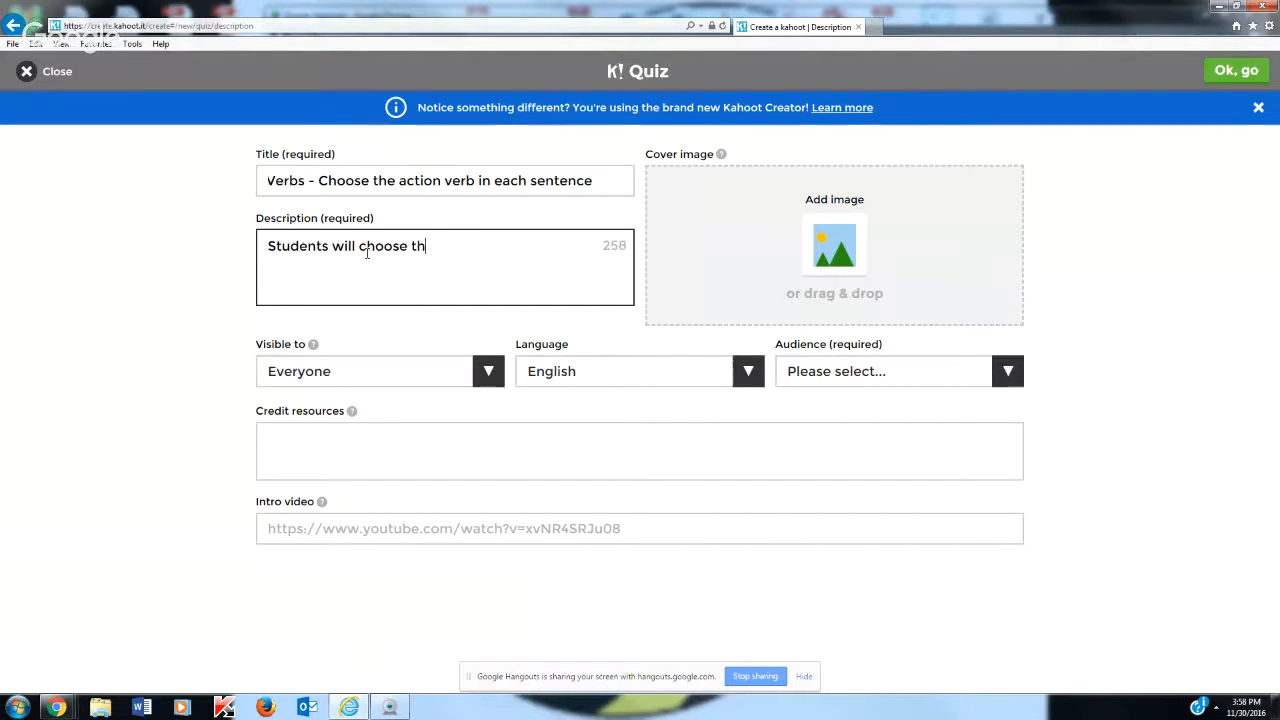
text(e correction word in each)
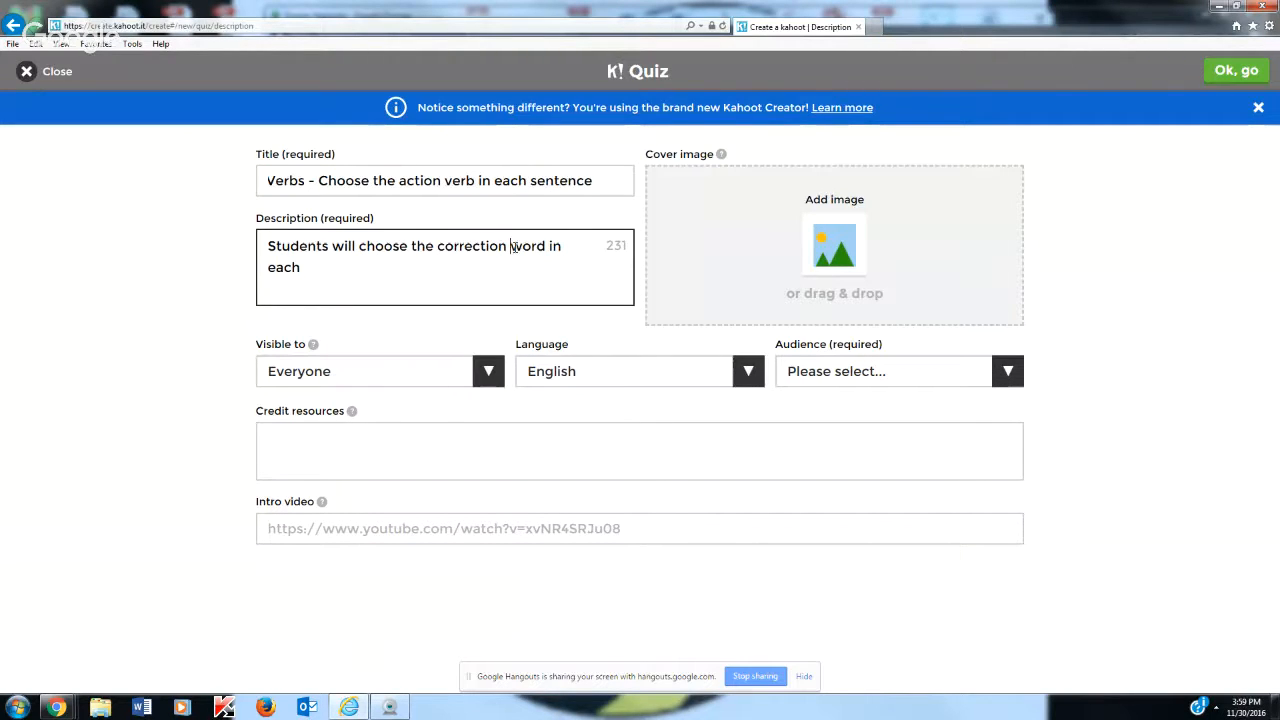
drag(511, 246, 547, 249)
text(verb)
click(341, 281)
text(sentence.)
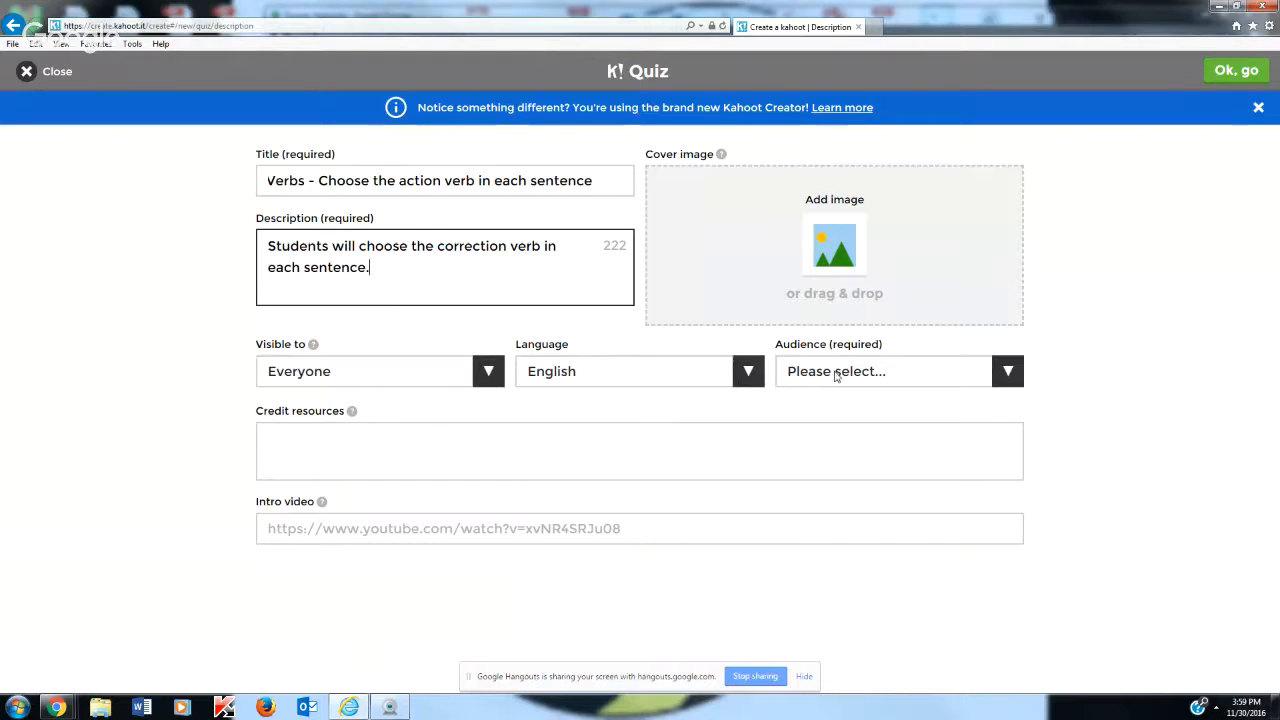
Set the quiz audience to School and continue without adding a cover image
click(876, 376)
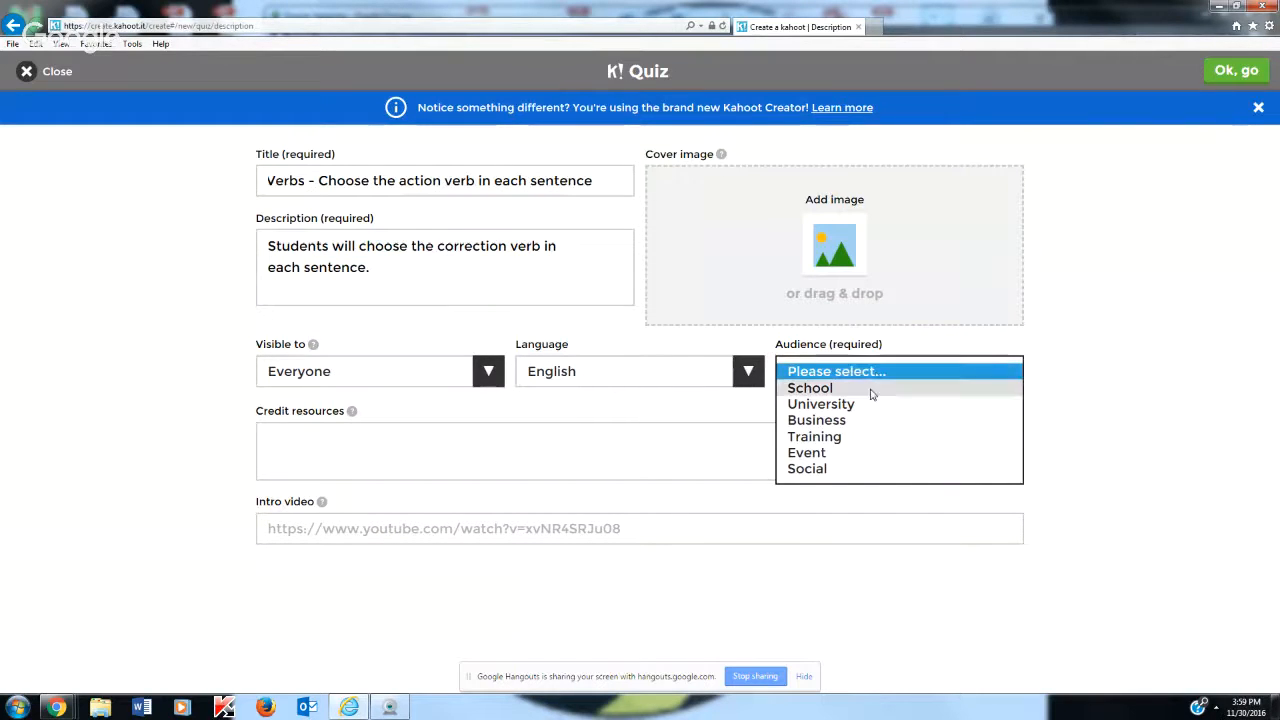
click(871, 390)
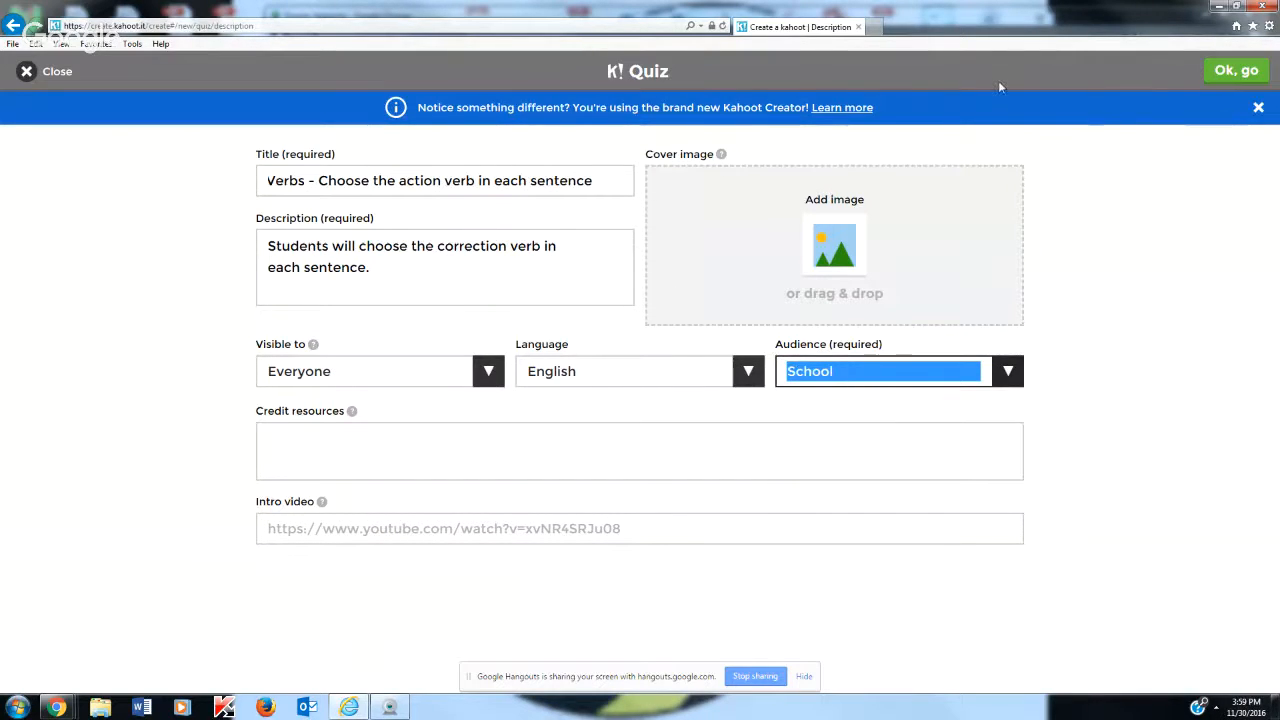
click(1240, 74)
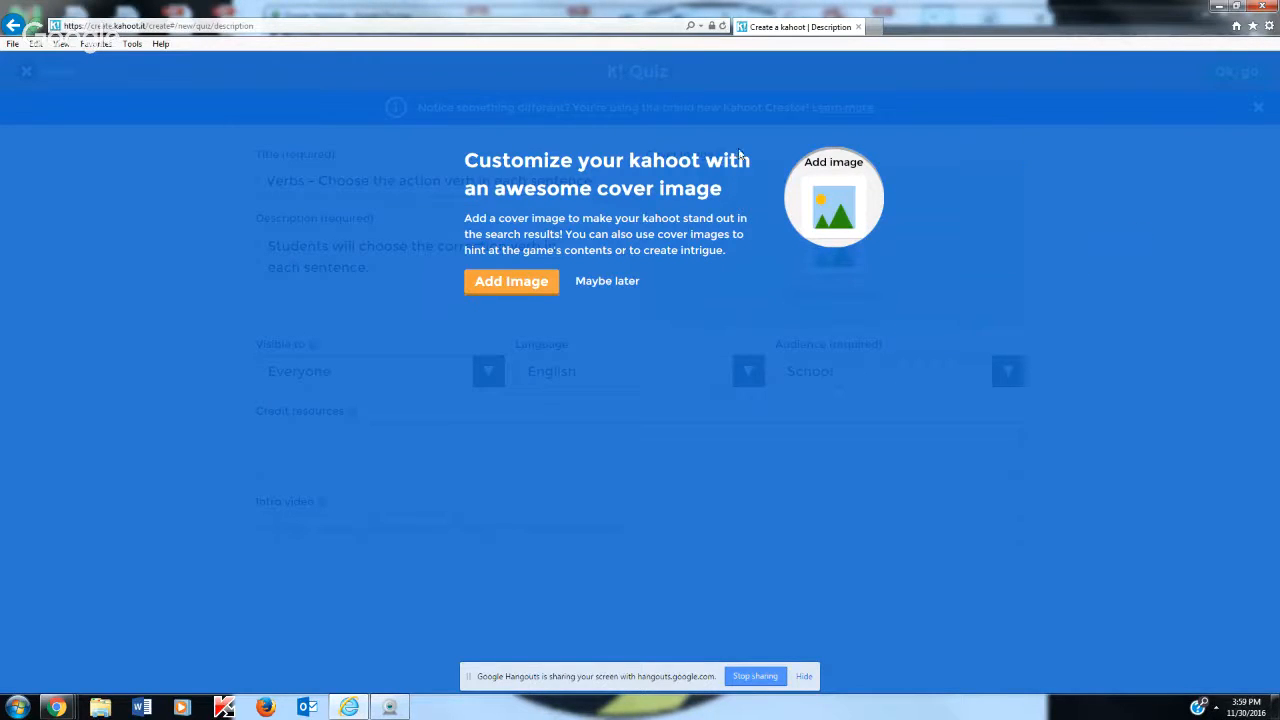
click(619, 284)
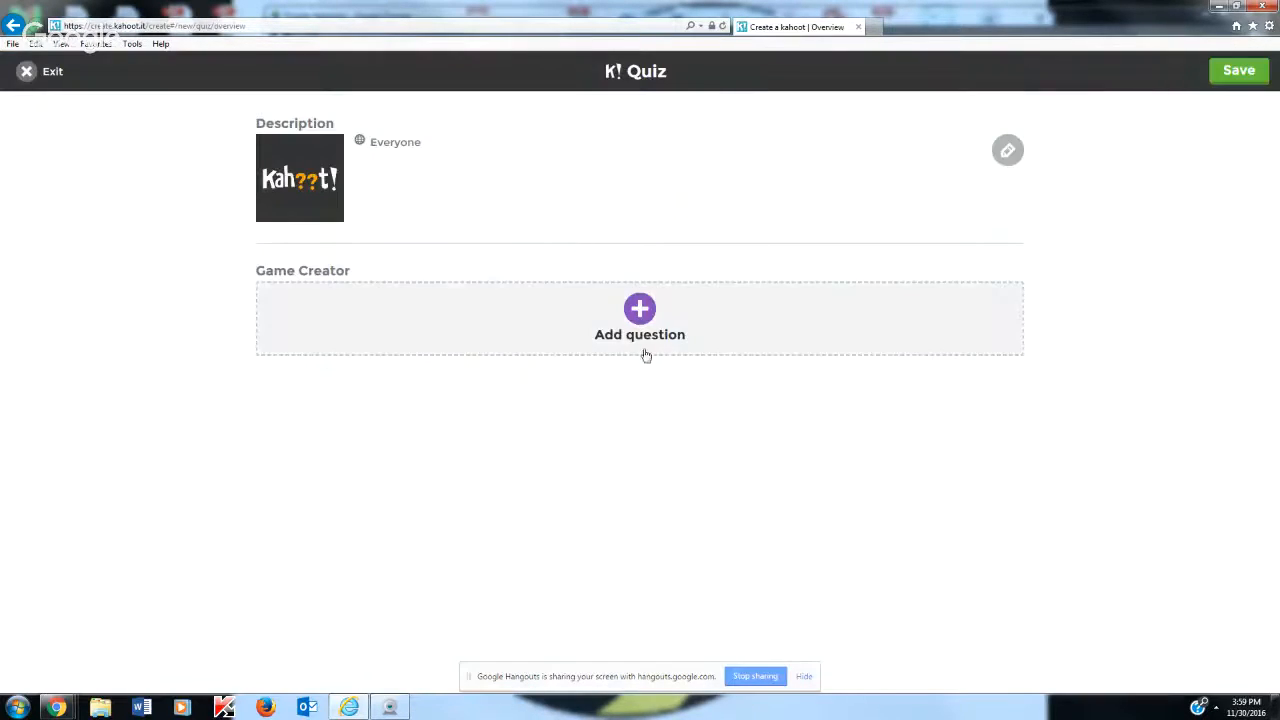
Add the first quiz question with the text "John hopped in the car."
click(638, 311)
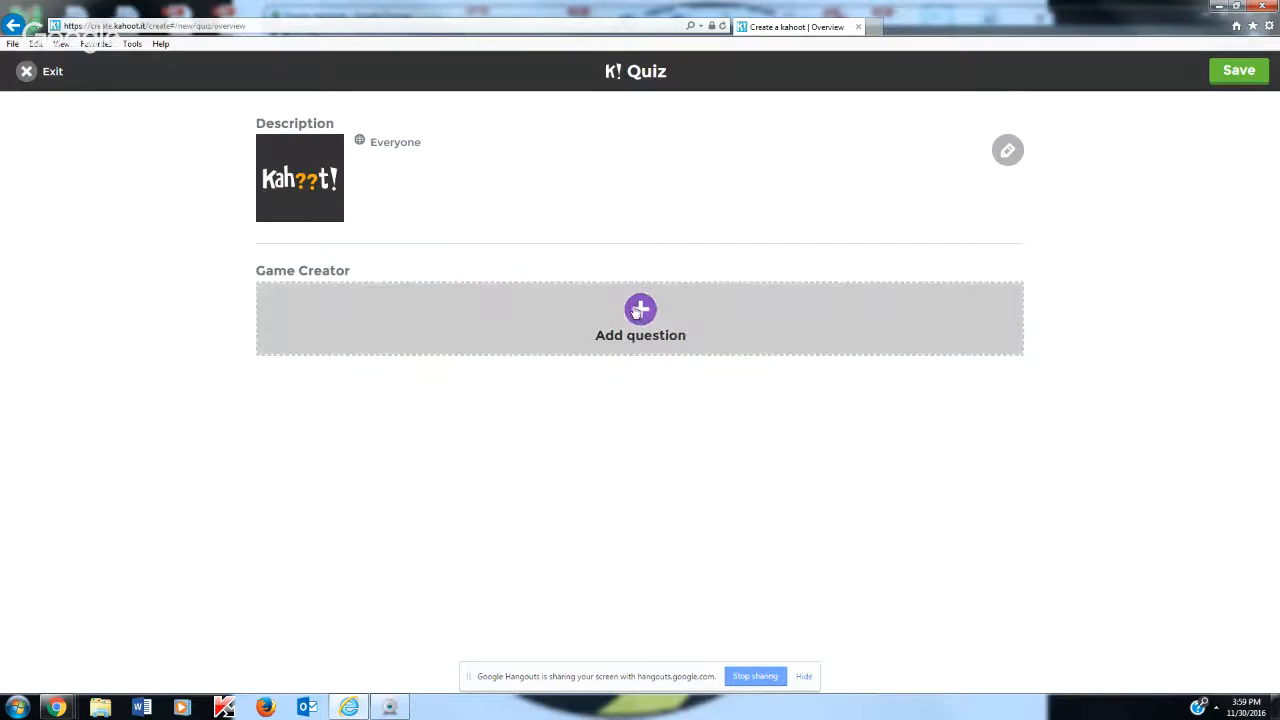
click(451, 150)
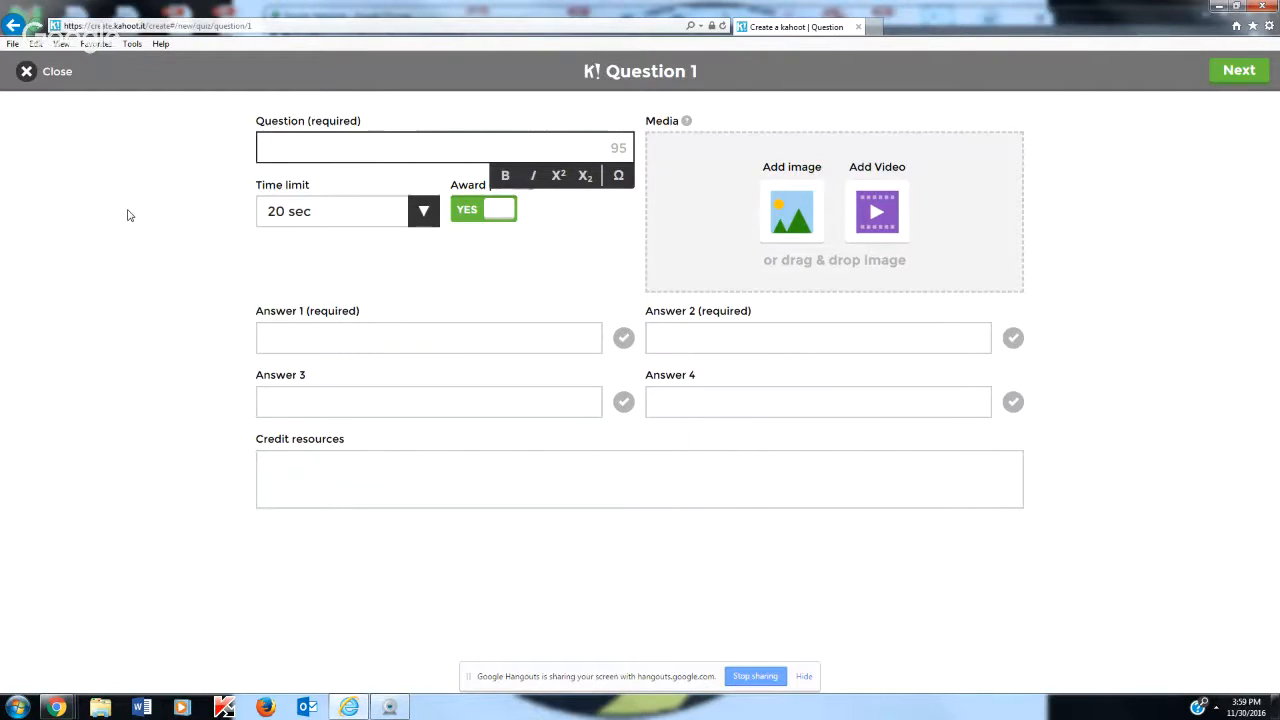
key(BackSpace)
text(John hop)
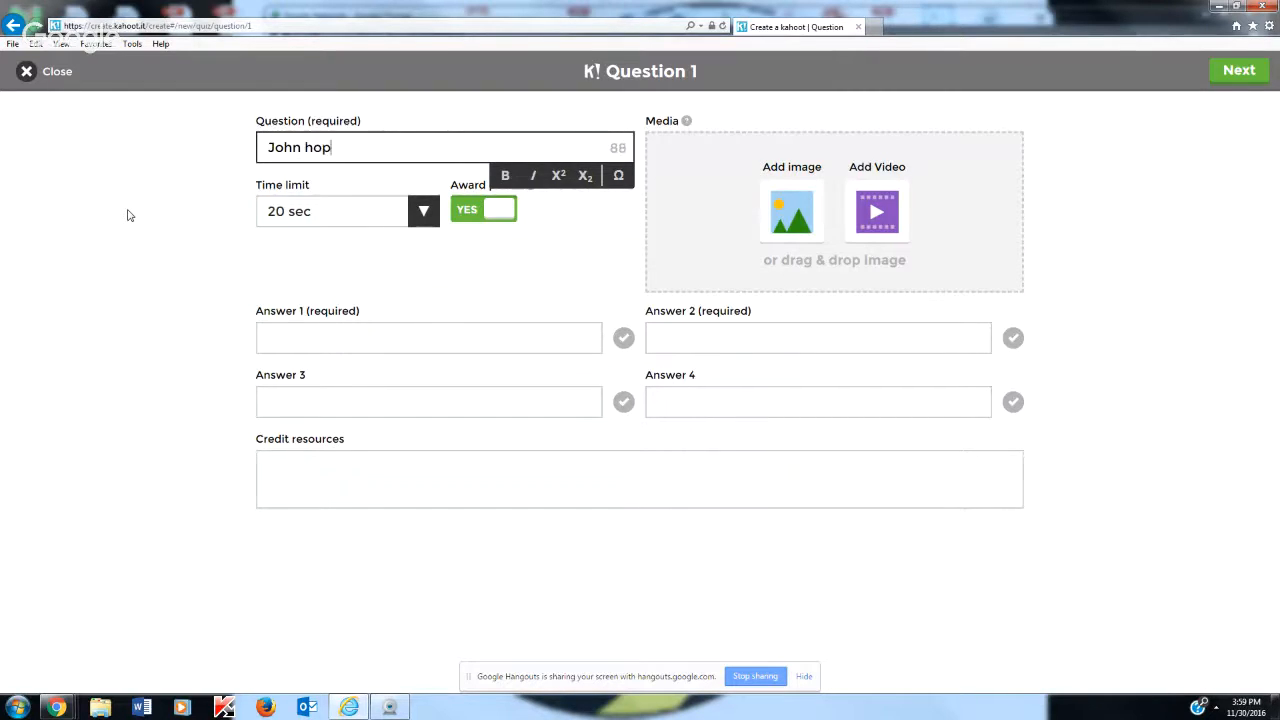
text(ped in the car.)
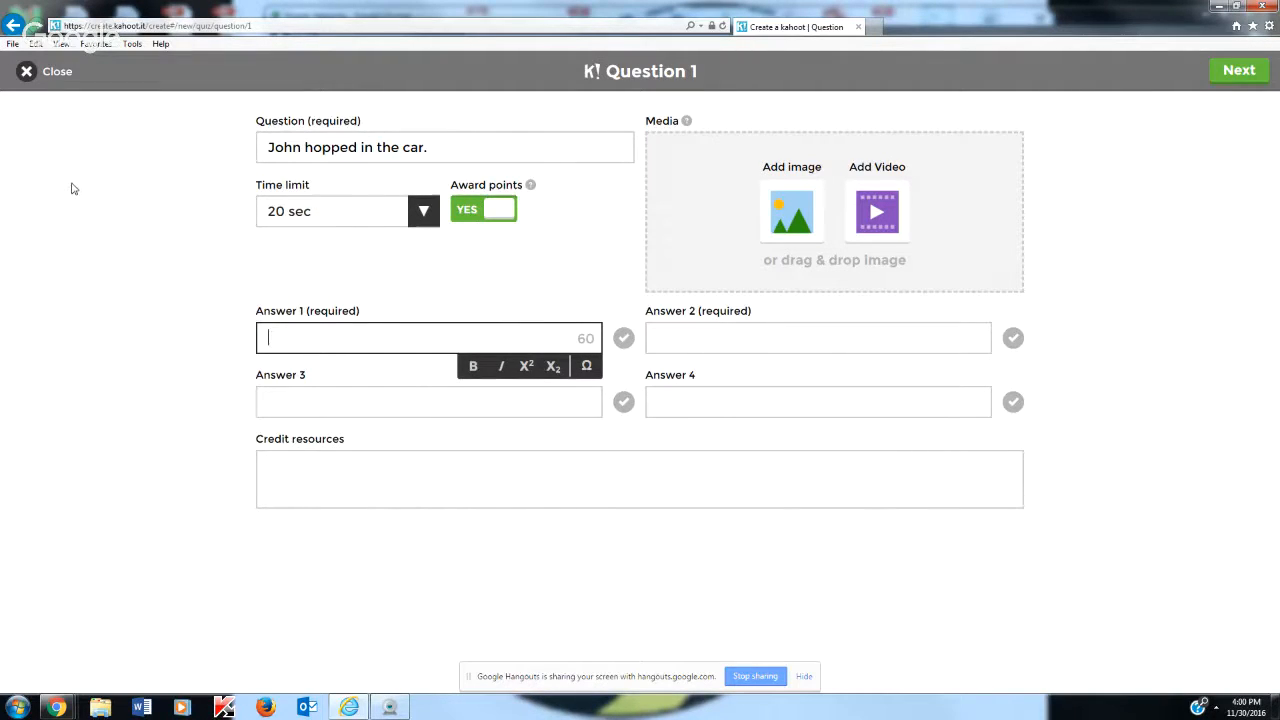
Enter "John" as answer 1 and "car" as answer 2
text(ohn)
click(720, 340)
text(car)
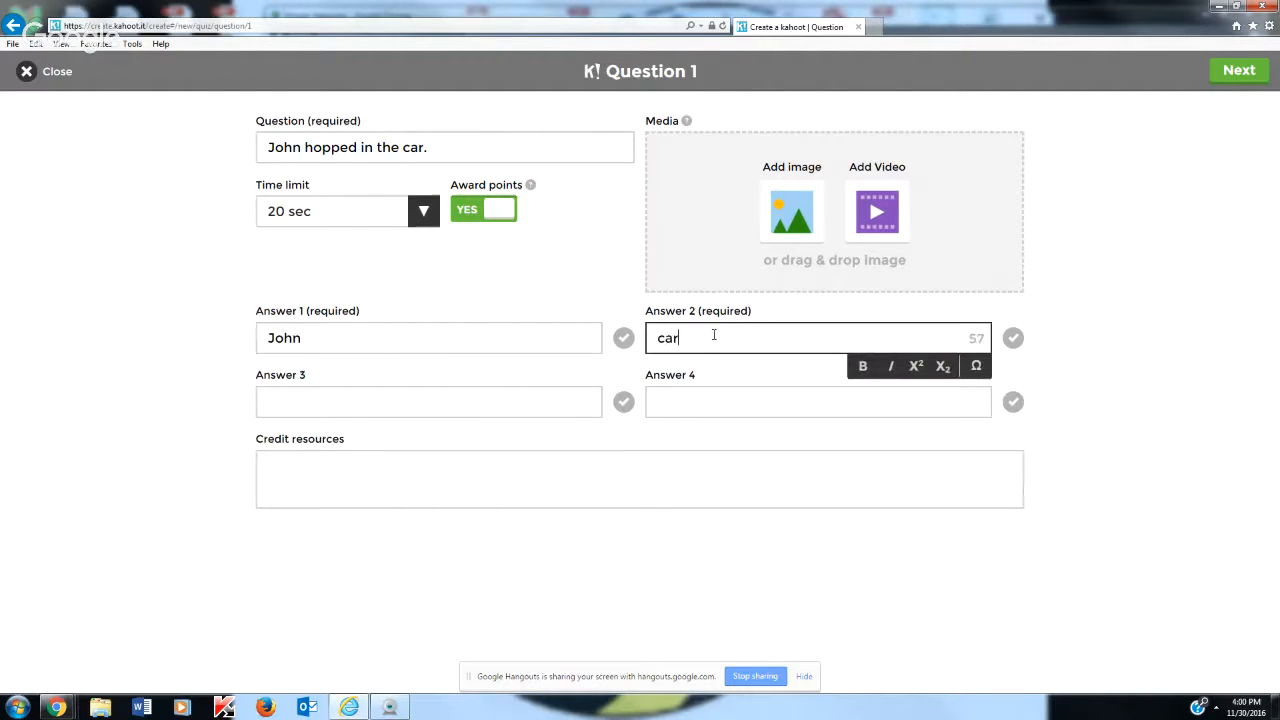
Enter "hopped" as answer 3 and mark it as the correct answer
click(394, 400)
text(jp)
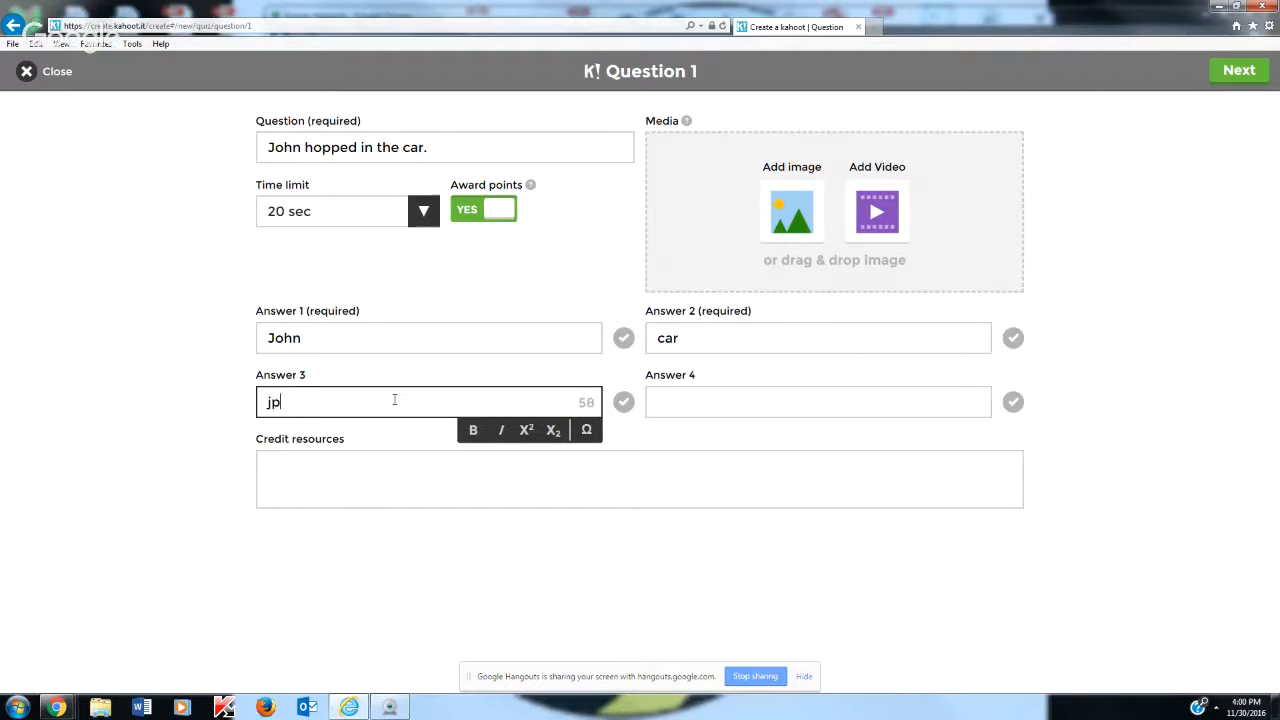
key(BackSpace)
text(hopped)
click(621, 402)
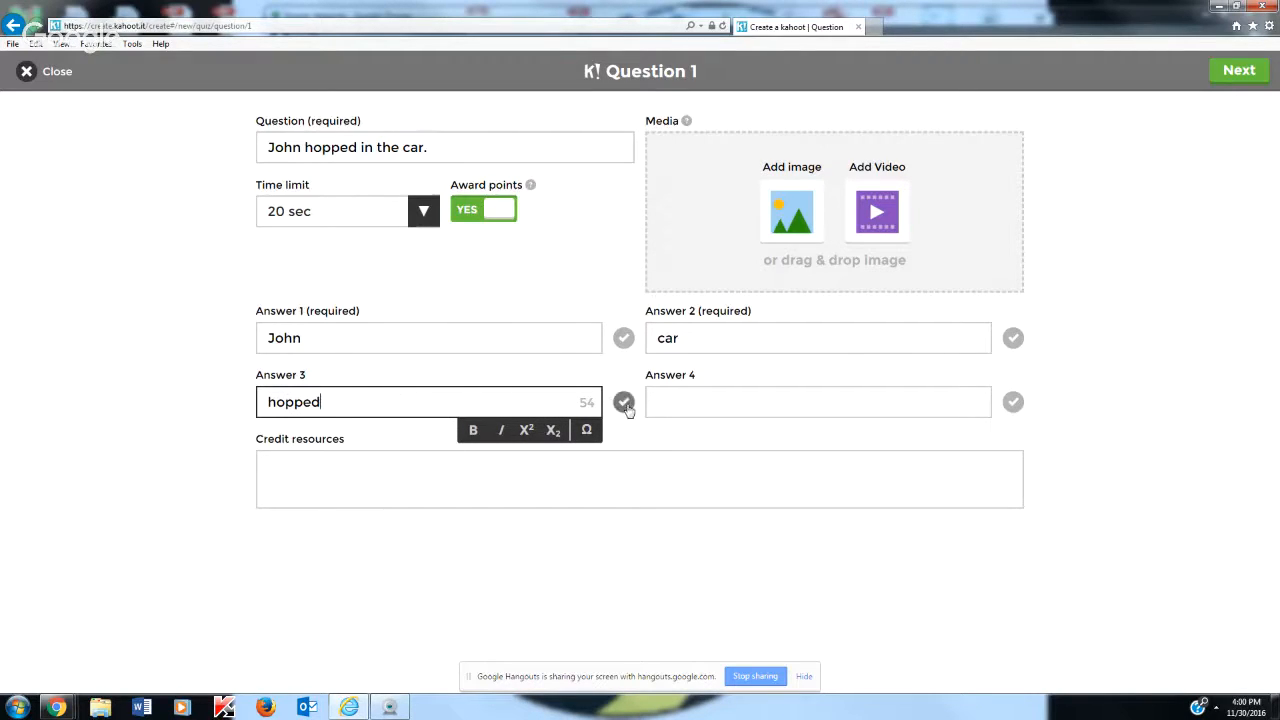
Enter "in" as answer 4 and finish the question, returning to the quiz overview
click(724, 407)
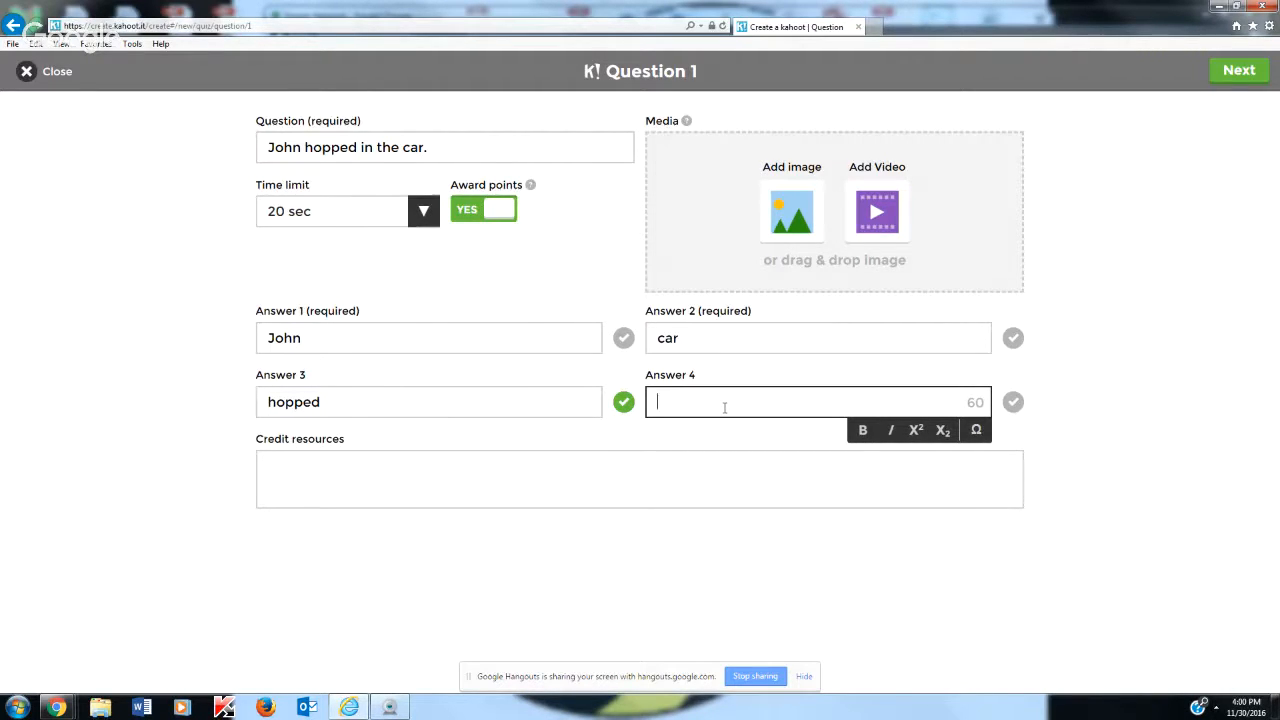
text(in)
click(1179, 364)
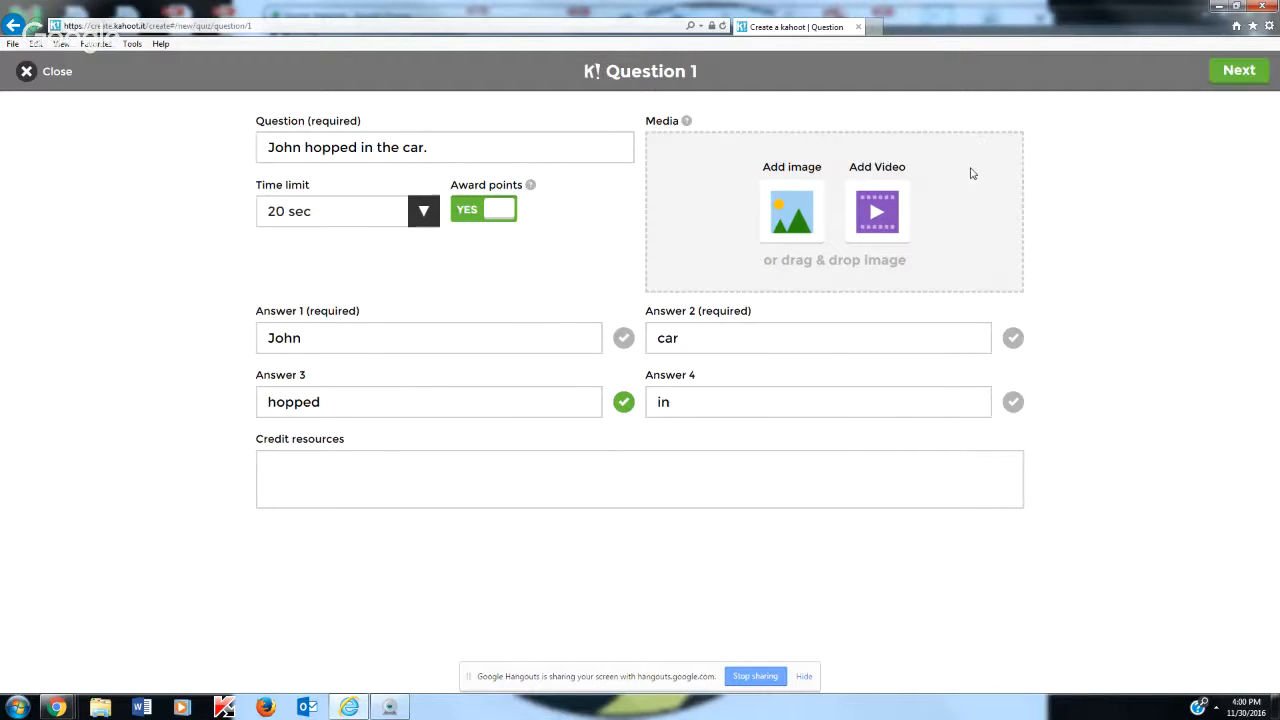
click(1245, 80)
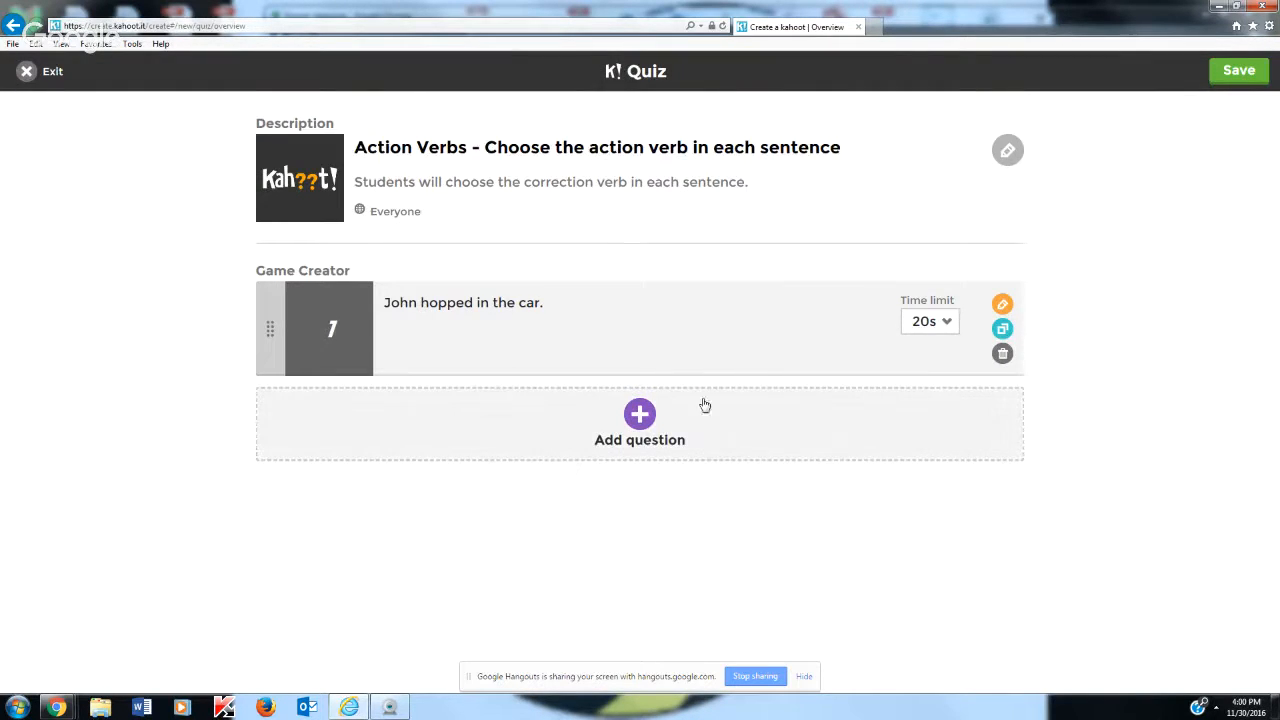
Keep question 1's time limit at 20 s and add a second question reading "Jose called his mom on his cell phone."
click(945, 328)
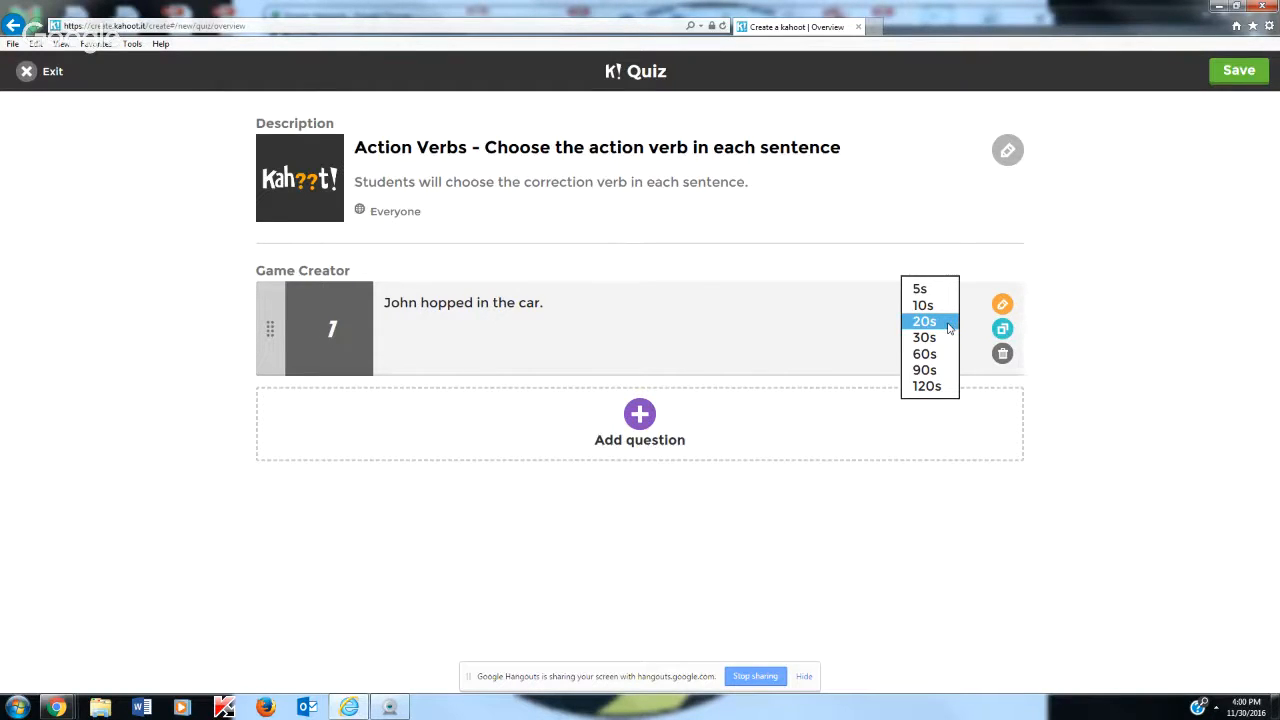
click(948, 322)
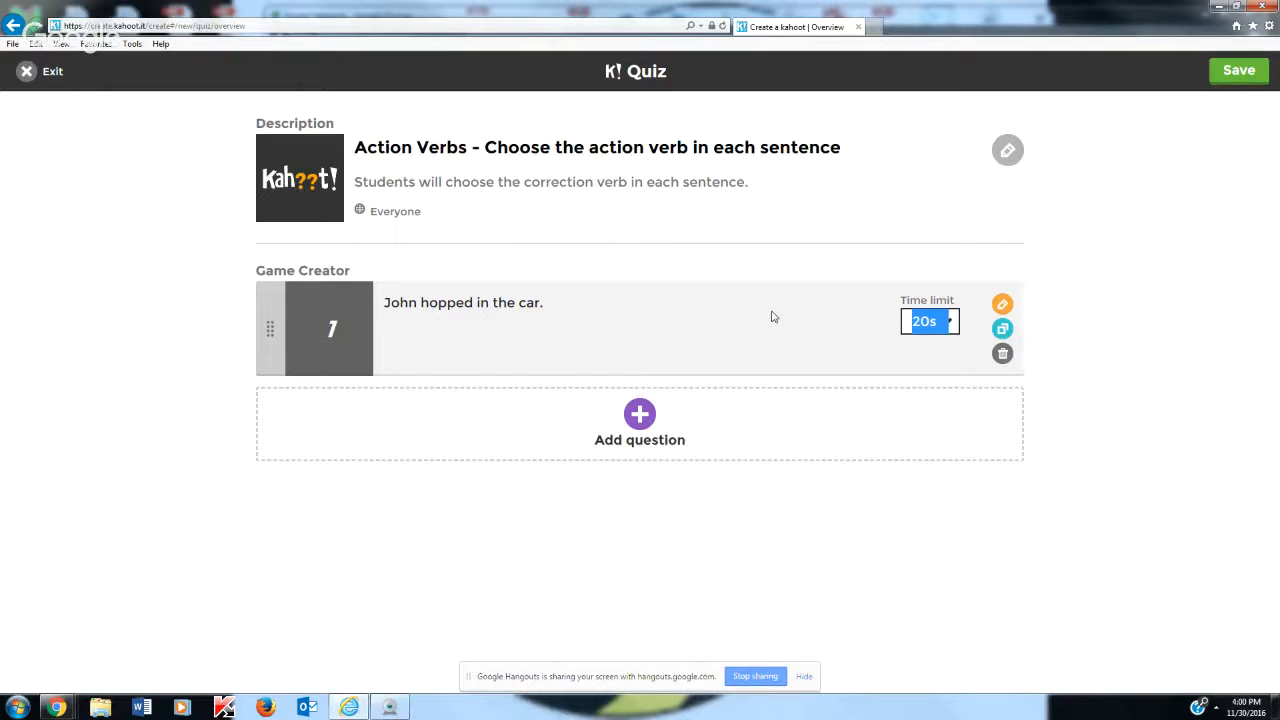
click(634, 422)
click(329, 150)
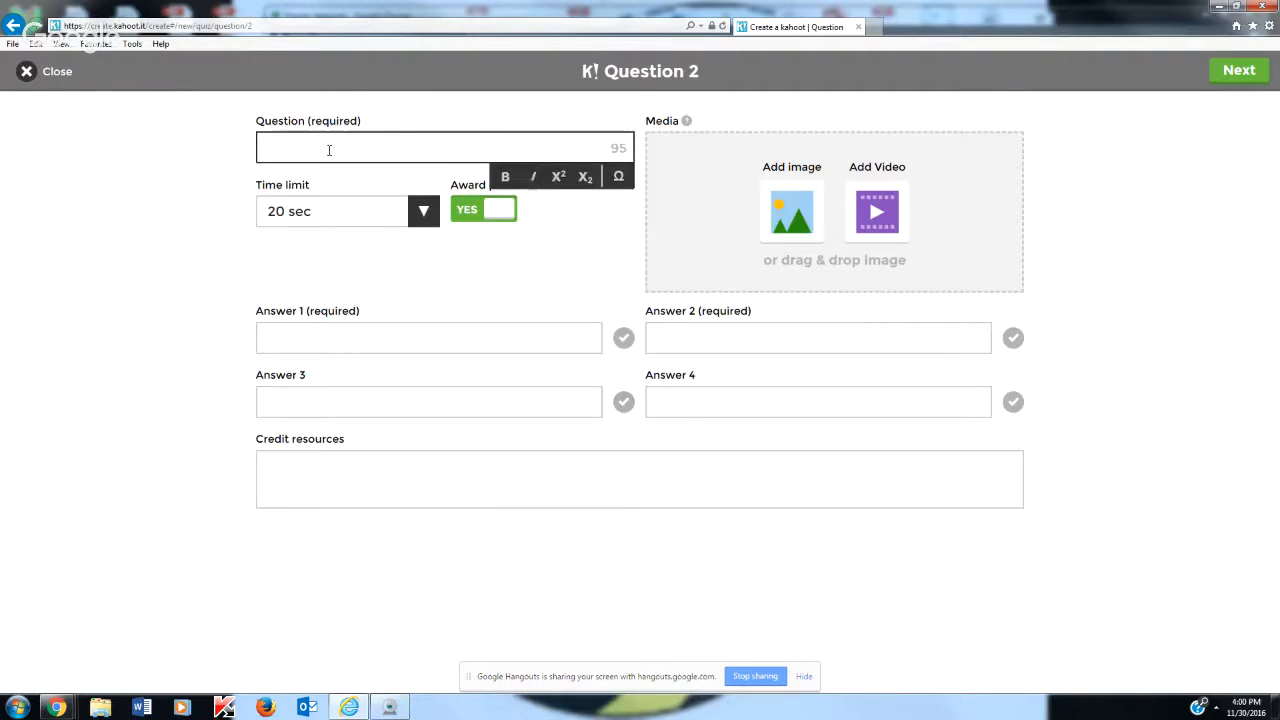
text(Jos)
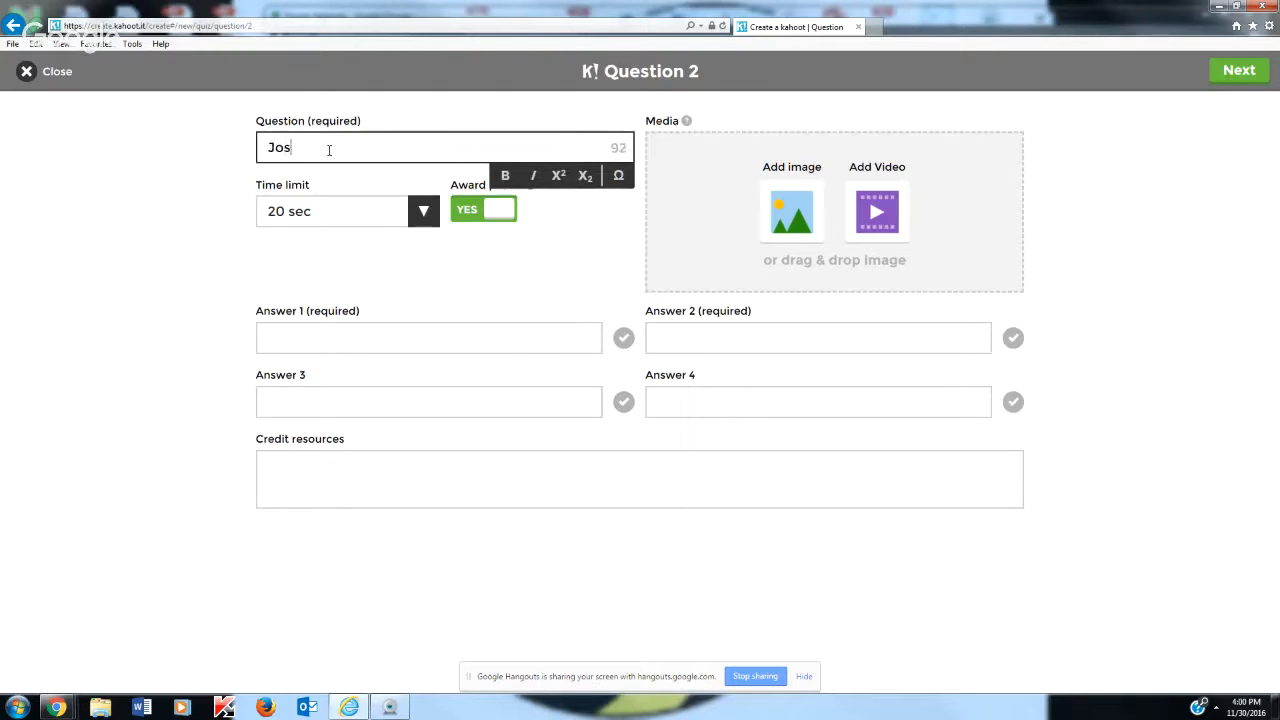
text(e called his mom on his cell phone.)
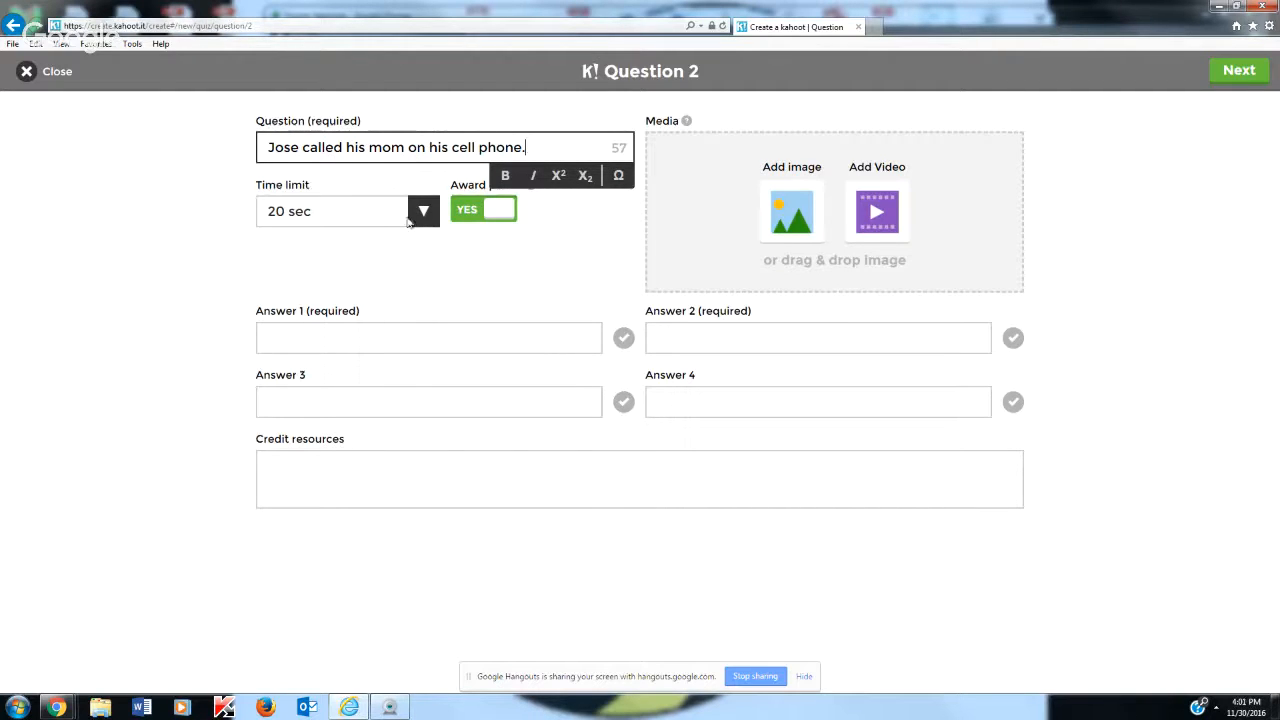
Enter "called" as answer 1, marked as the correct answer, and "mom" as answer 2
click(325, 330)
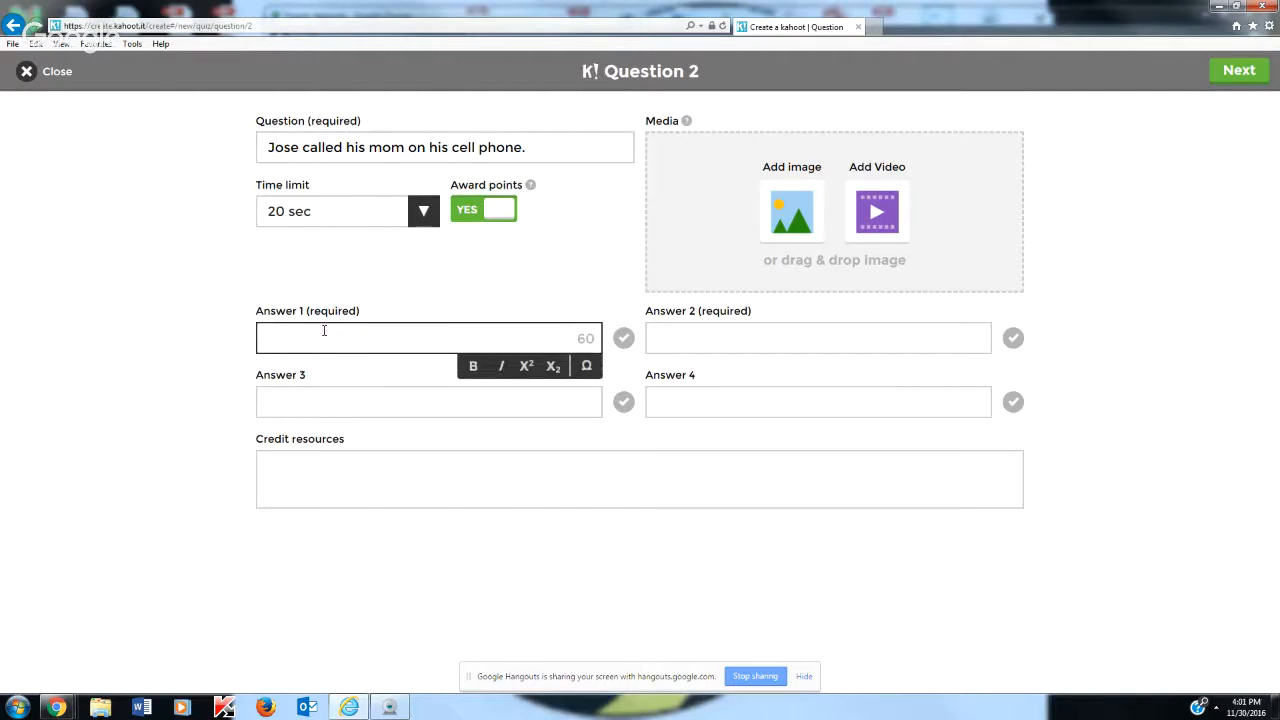
text(called)
click(623, 338)
click(714, 331)
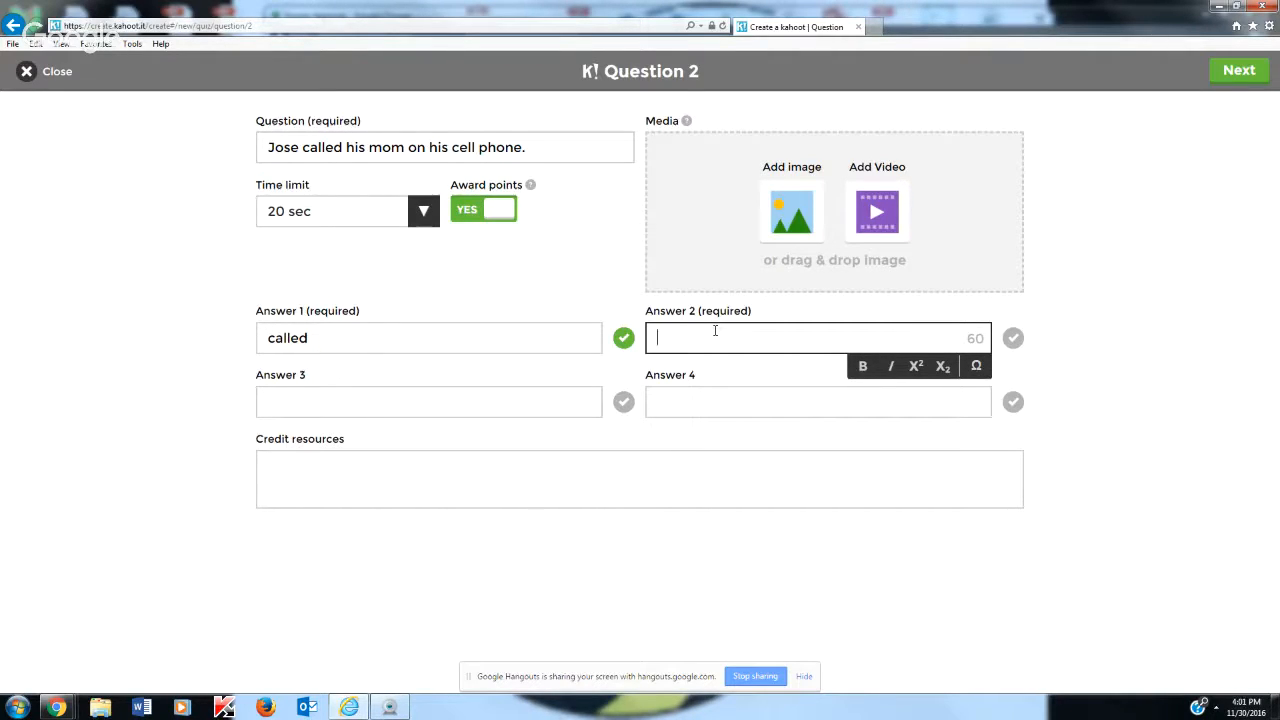
text(mom)
Enter "on" as answer 3 and "phone" as answer 4, and finish the question to return to the quiz overview
click(468, 405)
text(on)
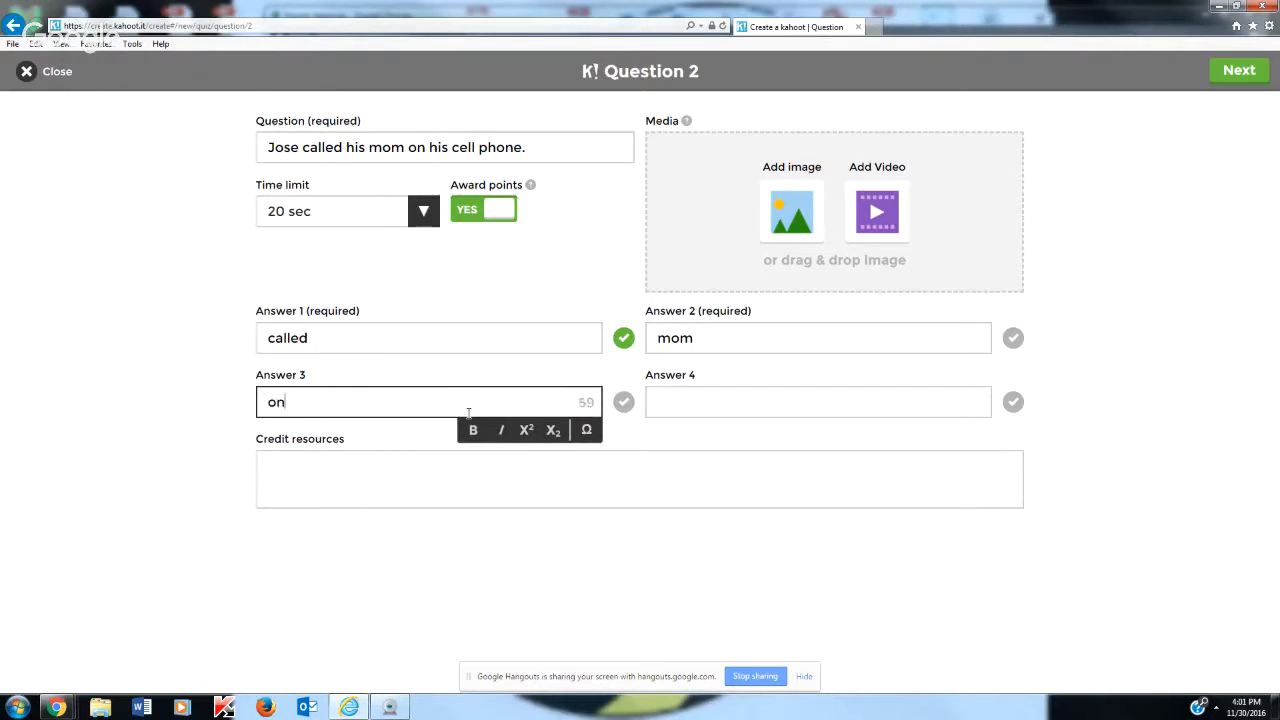
click(836, 395)
text(phone)
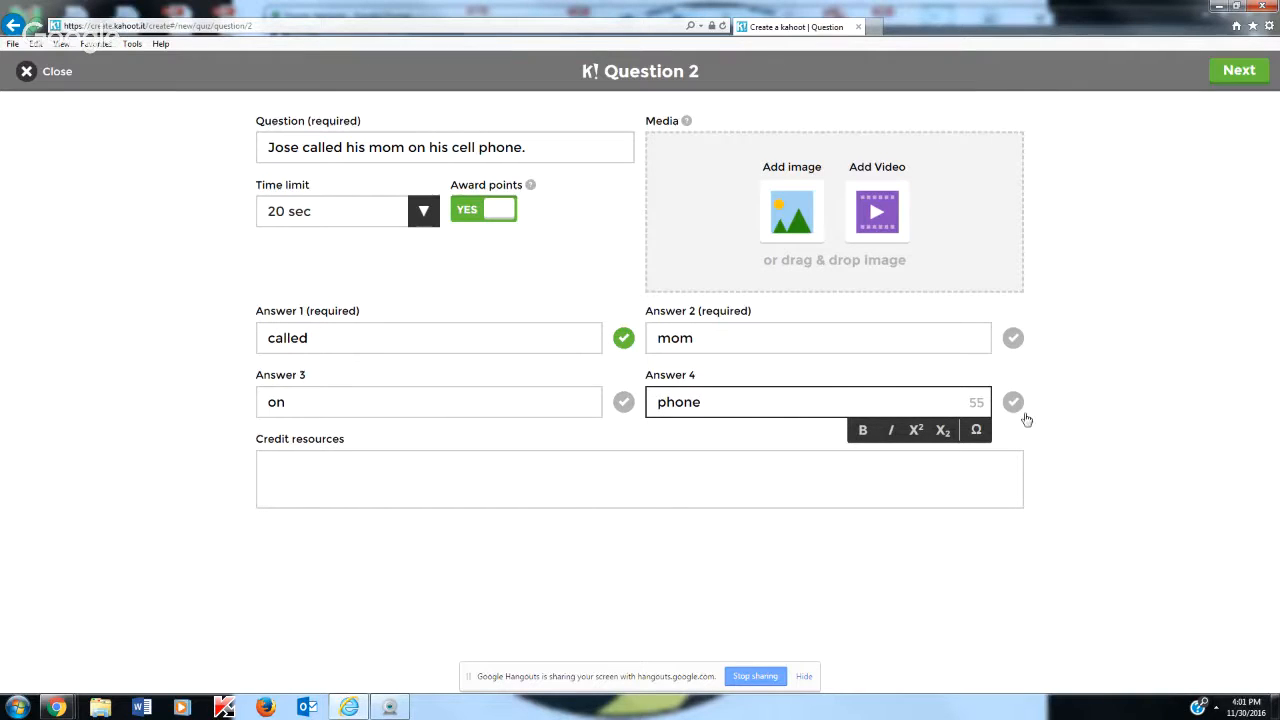
click(1120, 440)
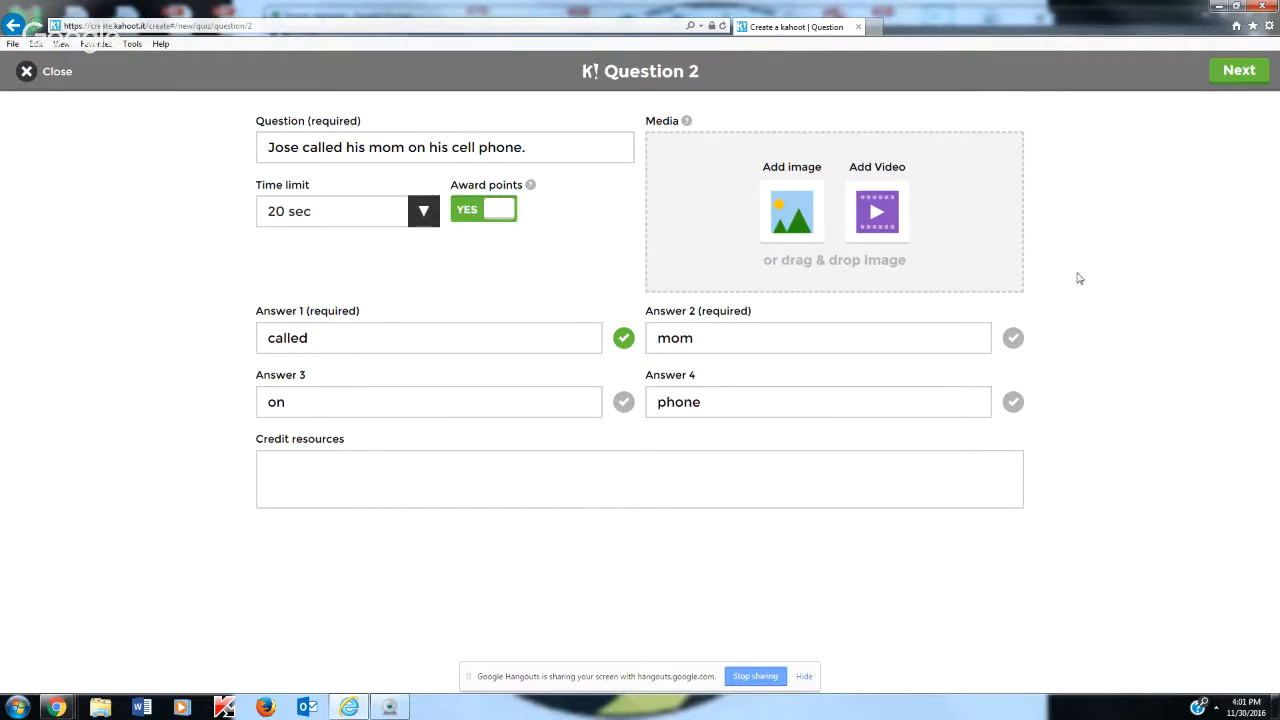
click(1240, 73)
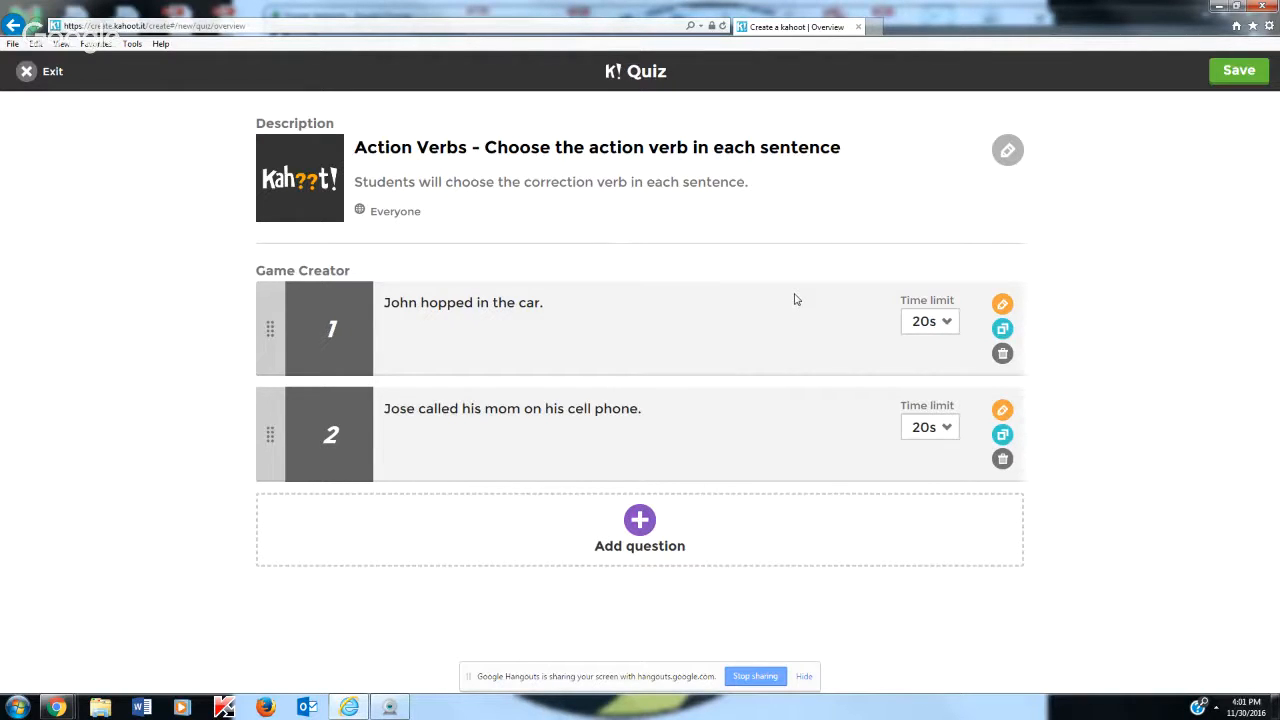
Save the action verbs quiz and launch its preview in Classic player-versus-player mode
click(1240, 72)
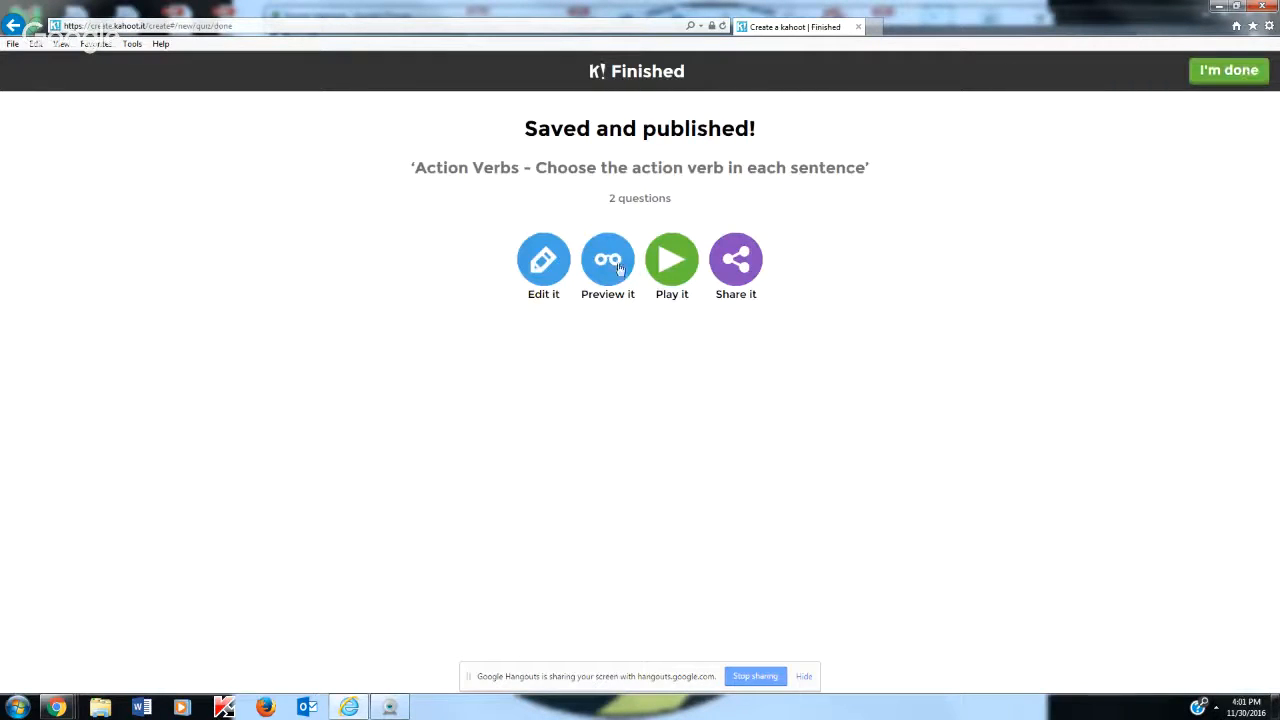
click(608, 268)
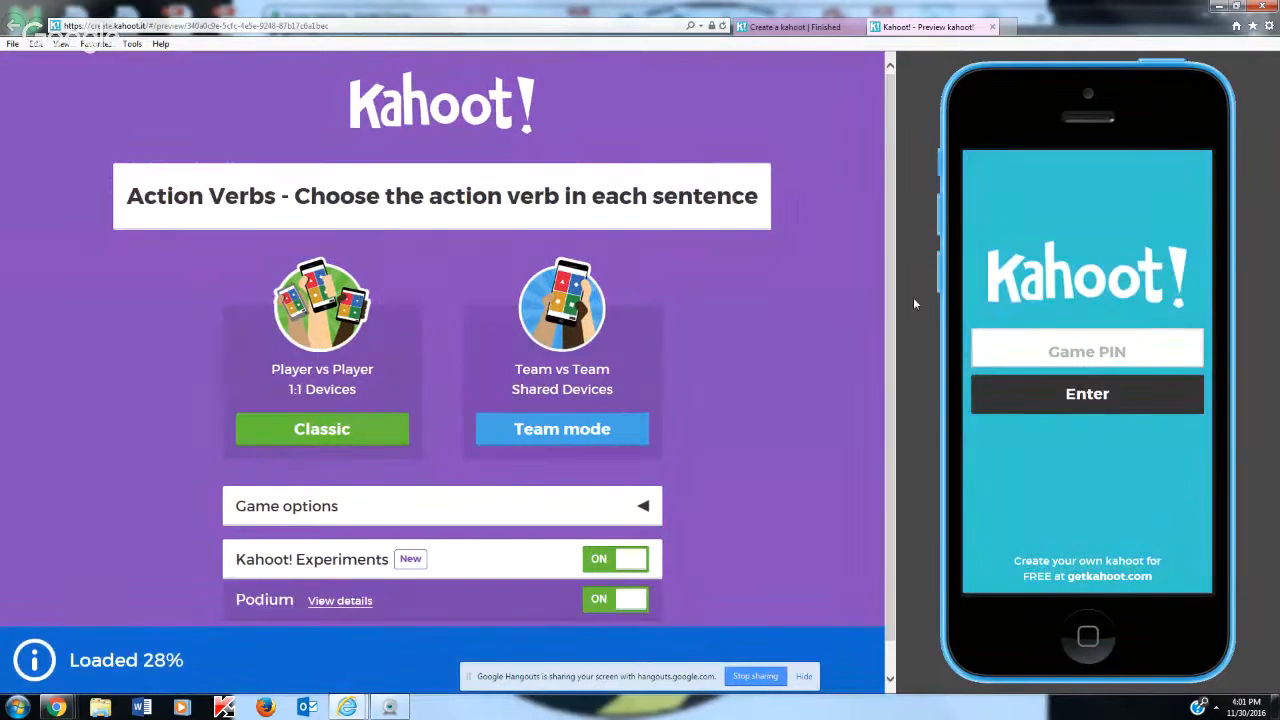
click(325, 431)
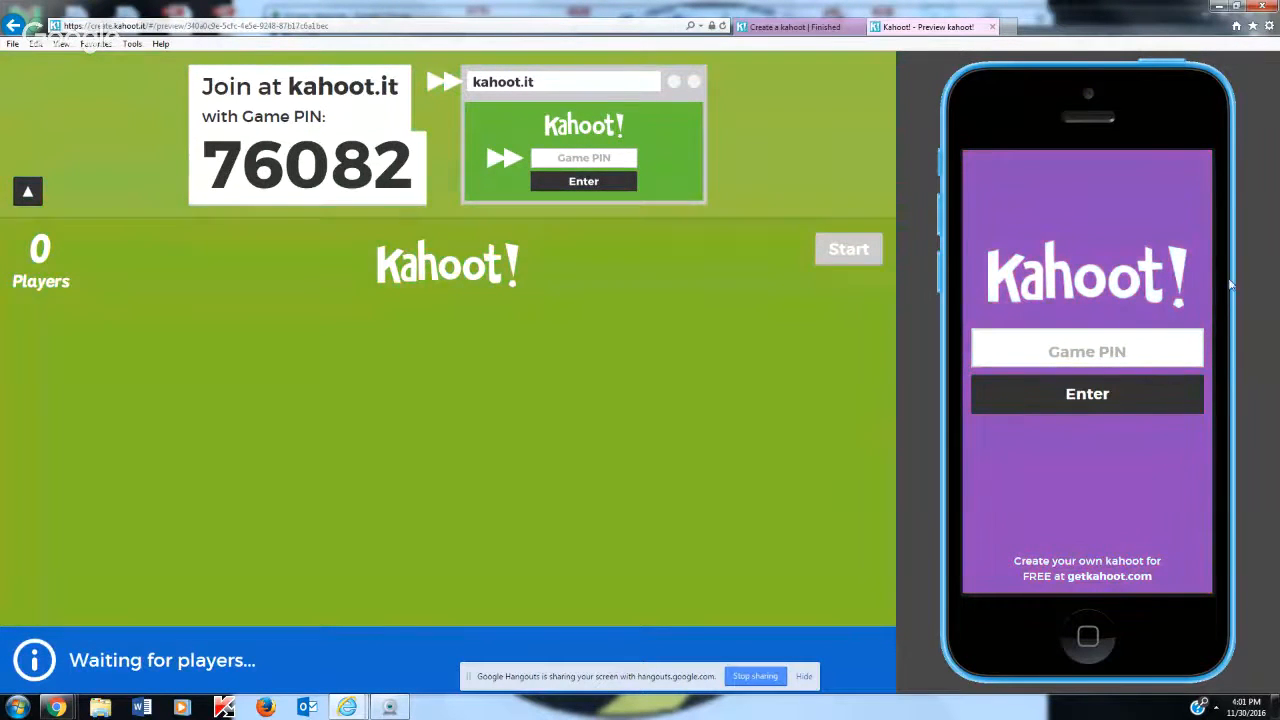
Enter the game PIN on the simulated phone to join the preview game
click(1086, 348)
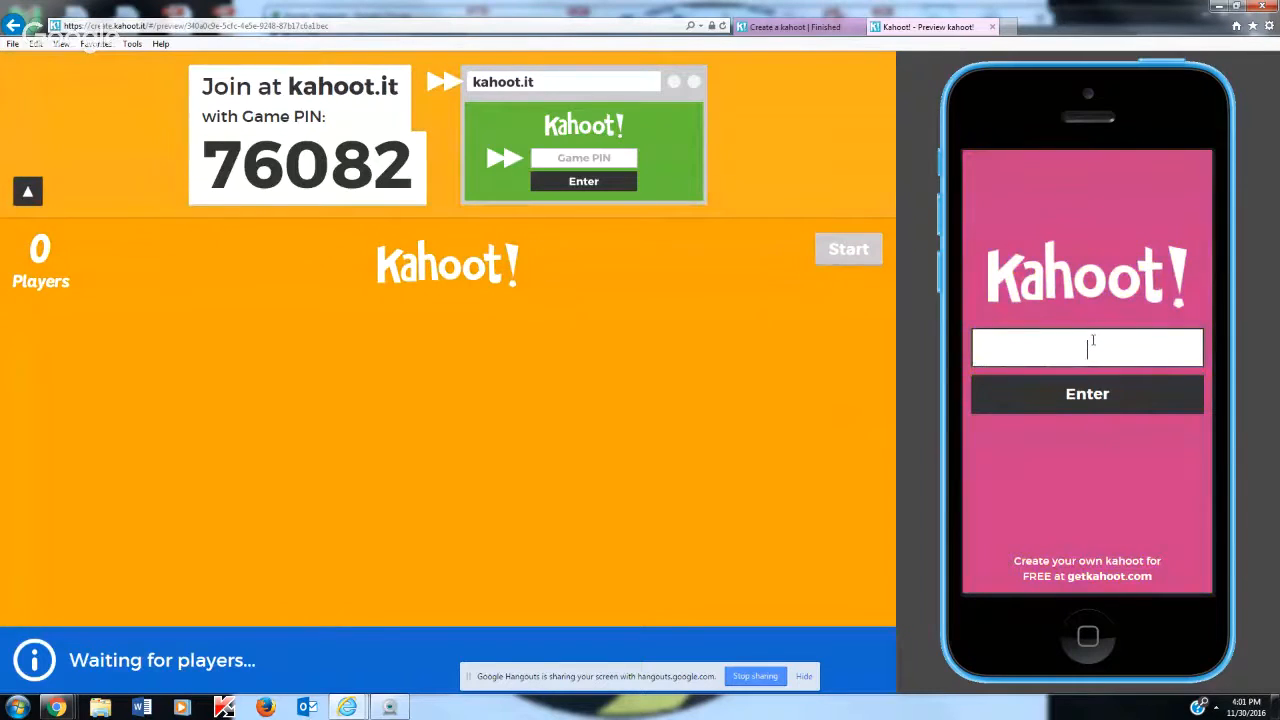
text(76082)
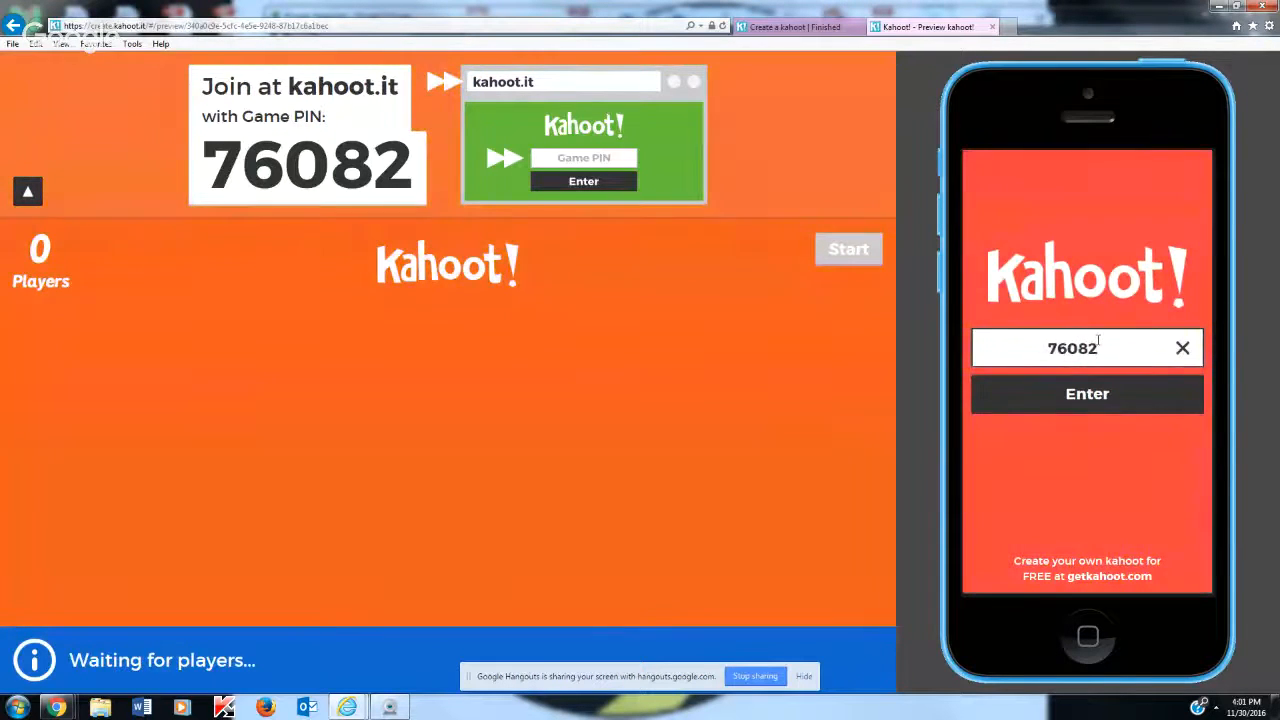
click(1122, 400)
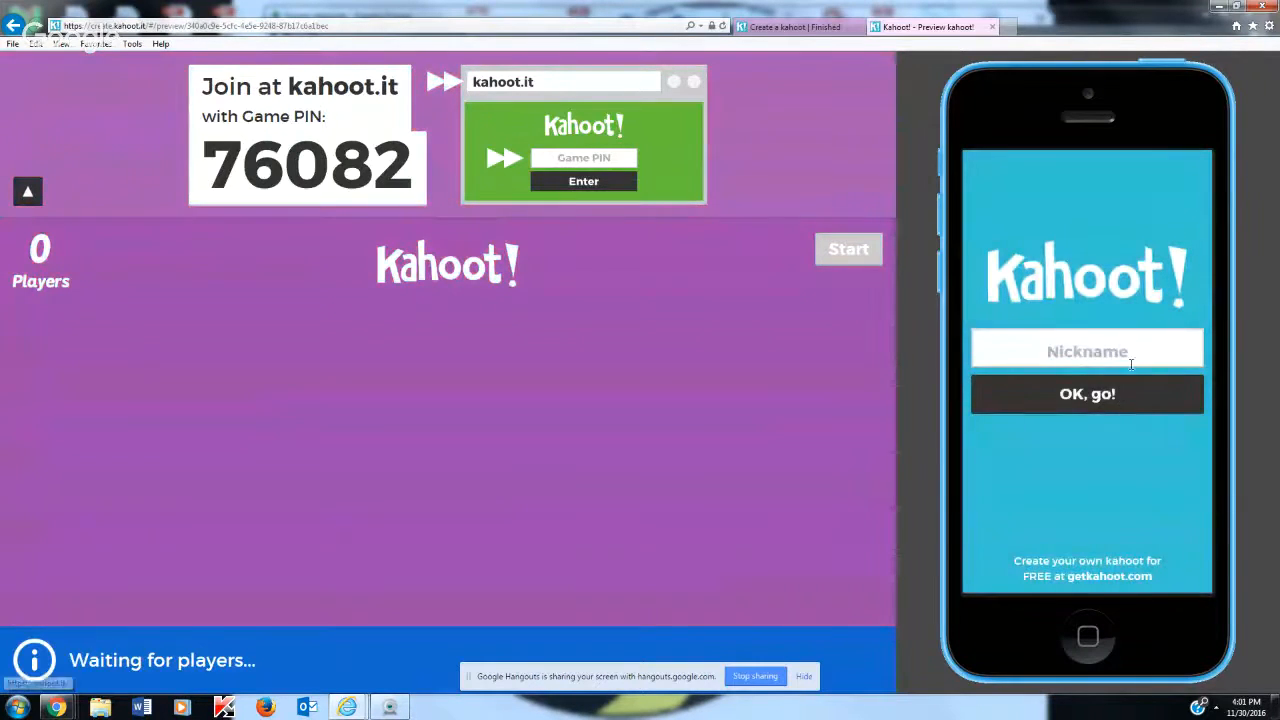
Join the game on the simulated phone with the nickname "Beegirl"
click(1131, 365)
text(BVe)
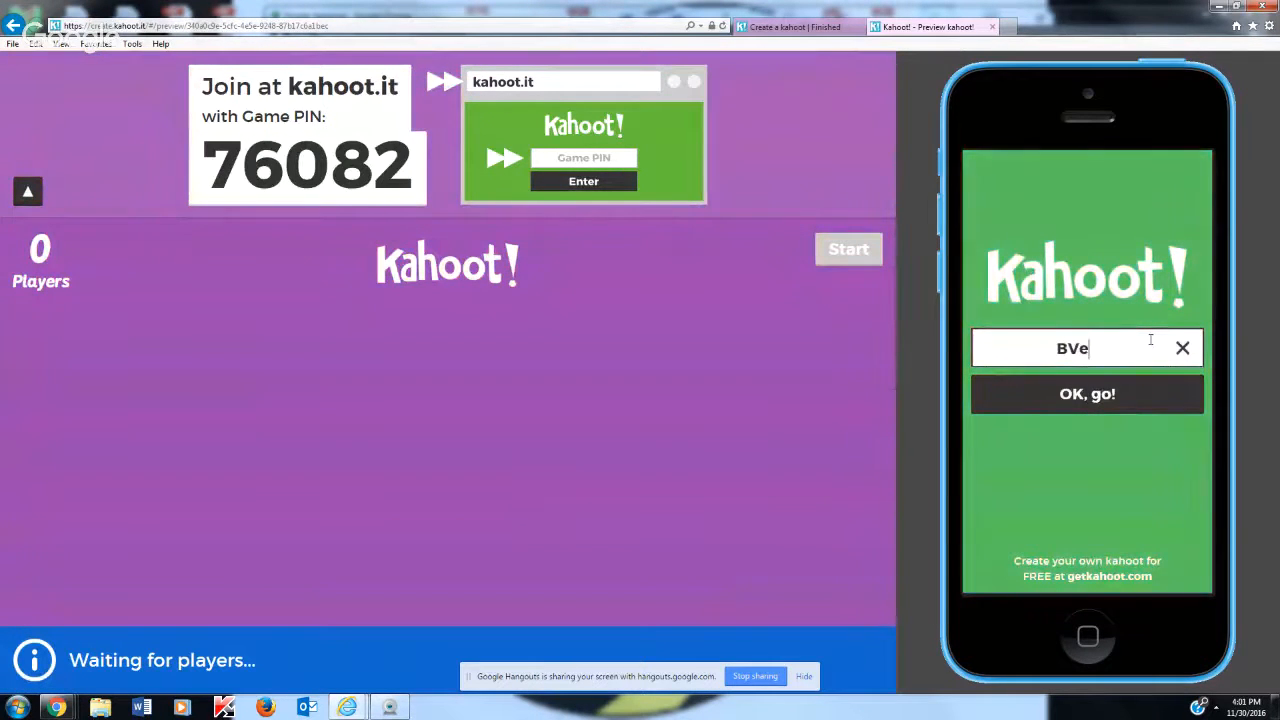
key(BackSpace)
key(BackSpace)
text(eegi)
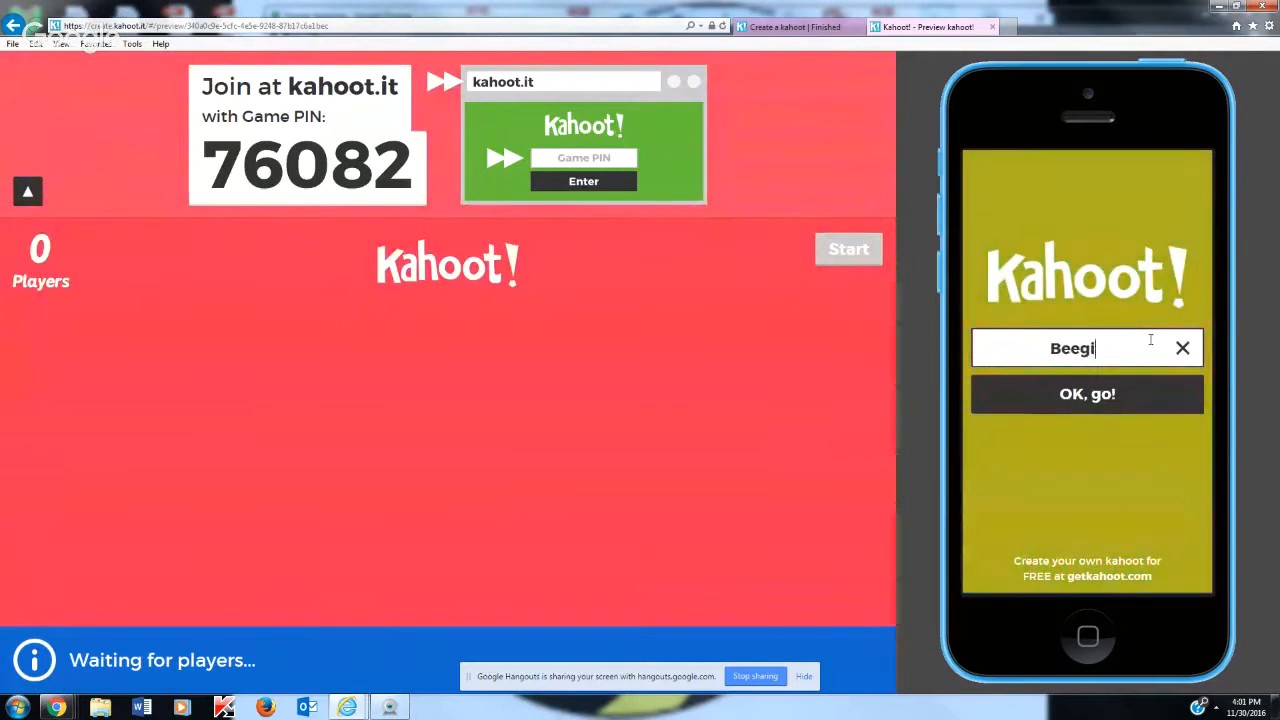
text(rl)
click(1060, 390)
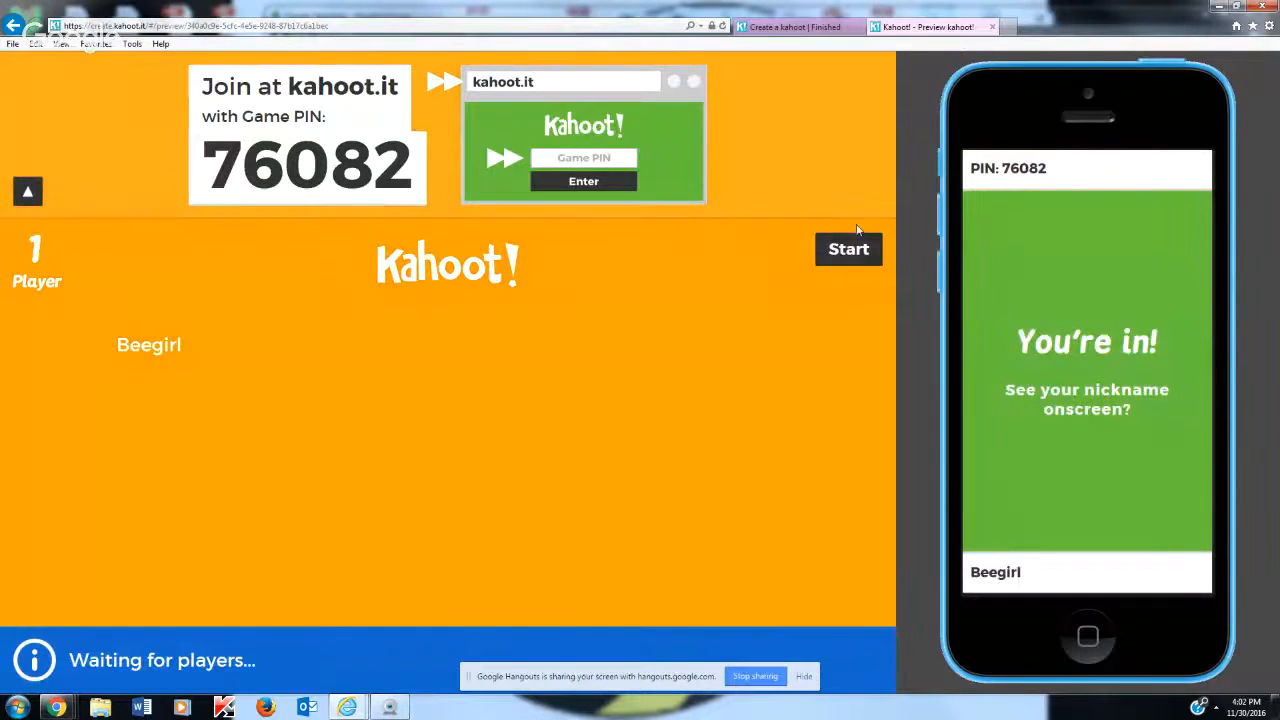
Start the game and answer the first question with "John", continuing to the scoreboard
click(848, 250)
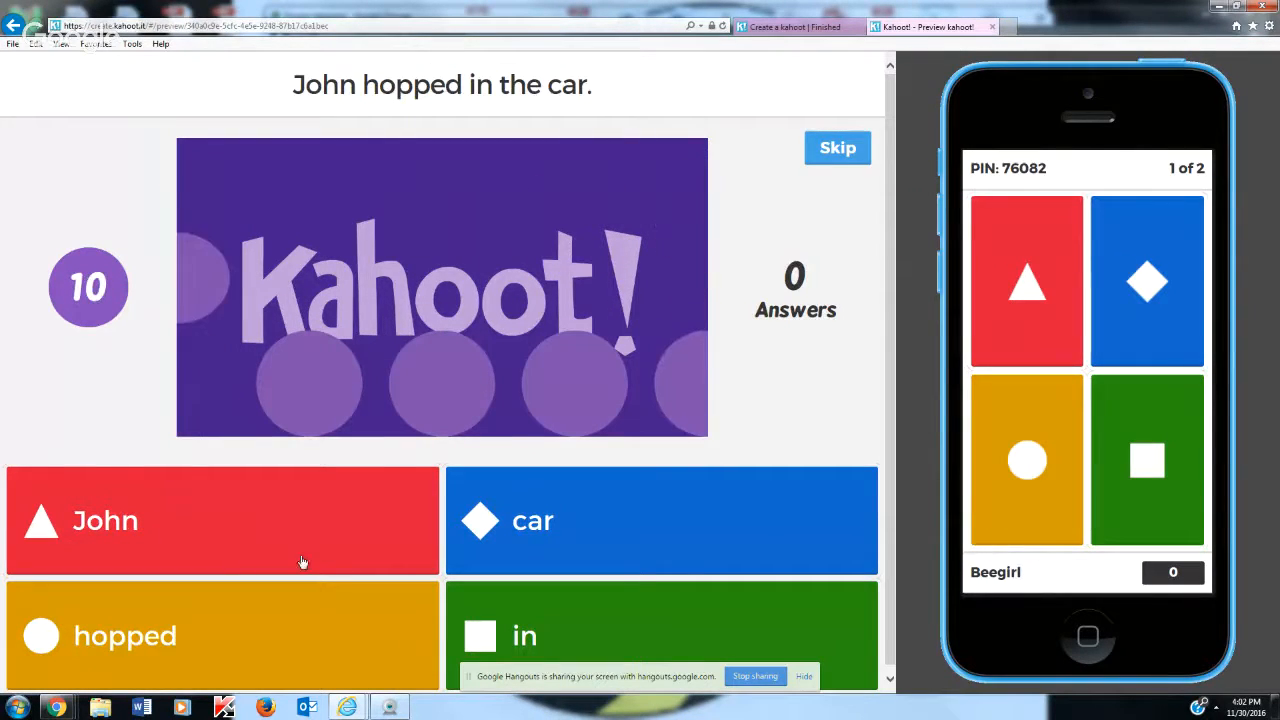
click(1017, 325)
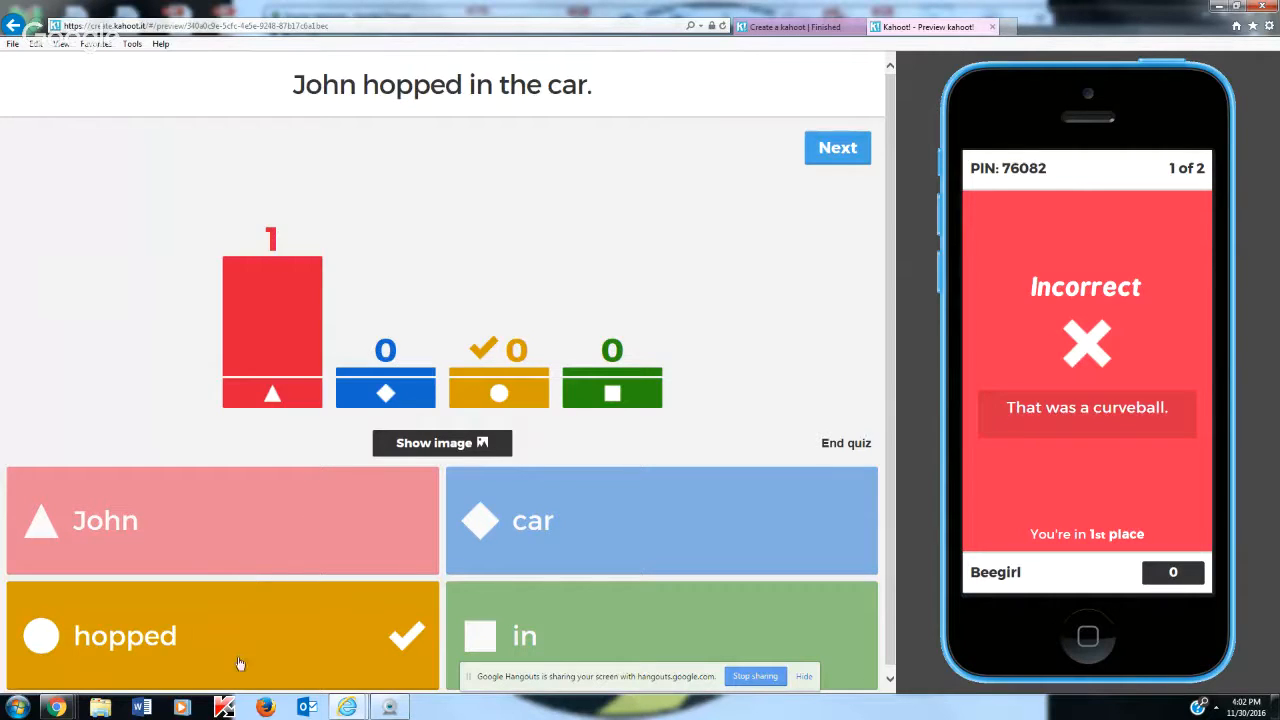
click(838, 150)
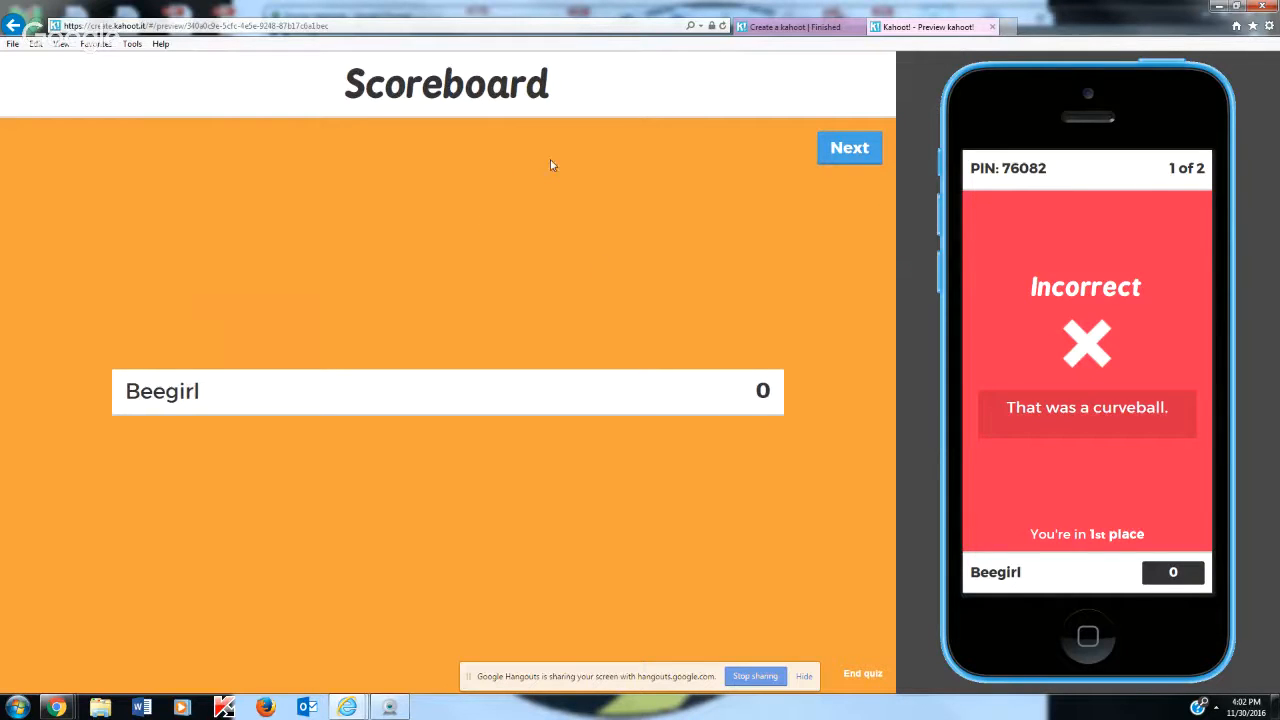
Answer the second question with "called" on the simulated phone and end the quiz to show the top scorers
click(834, 151)
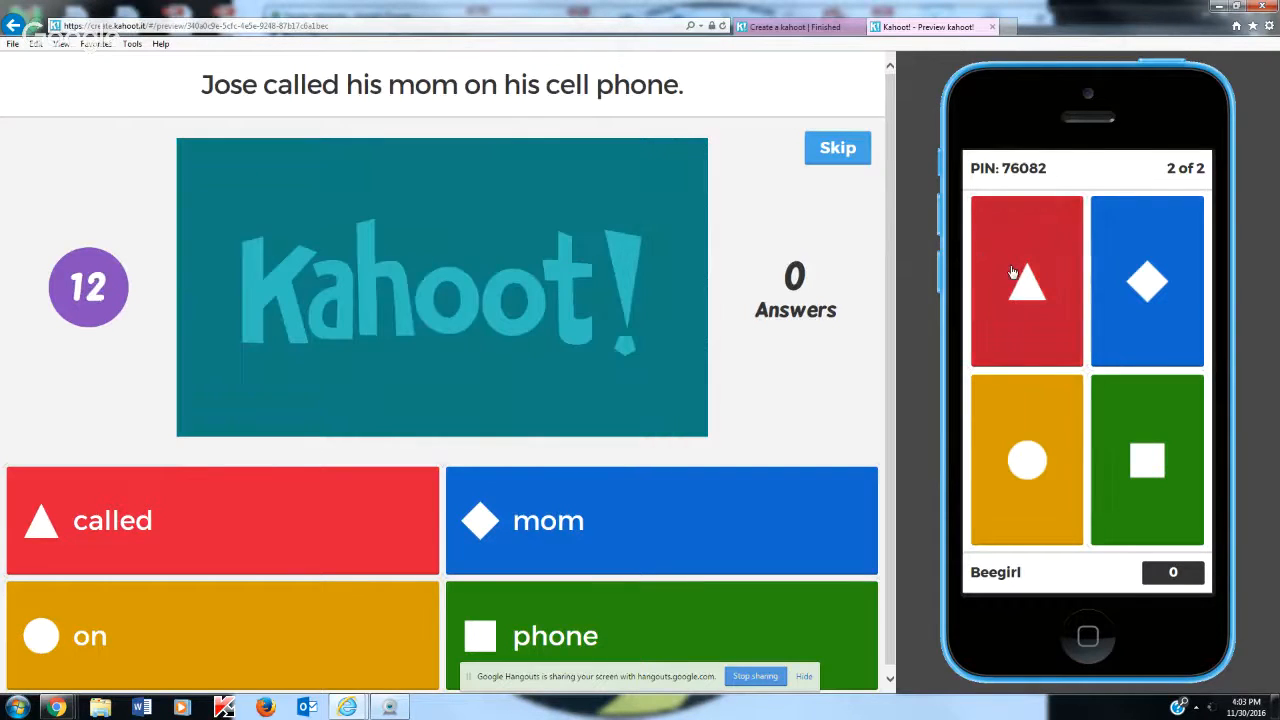
click(1012, 272)
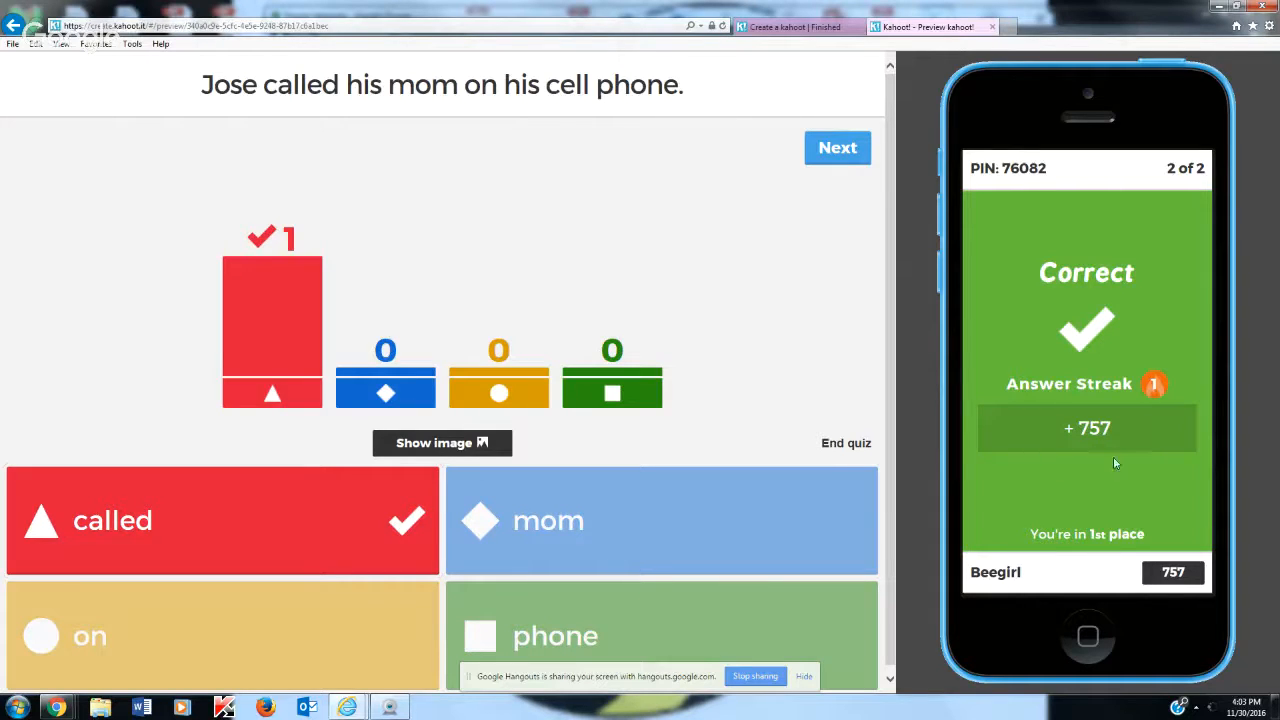
click(850, 162)
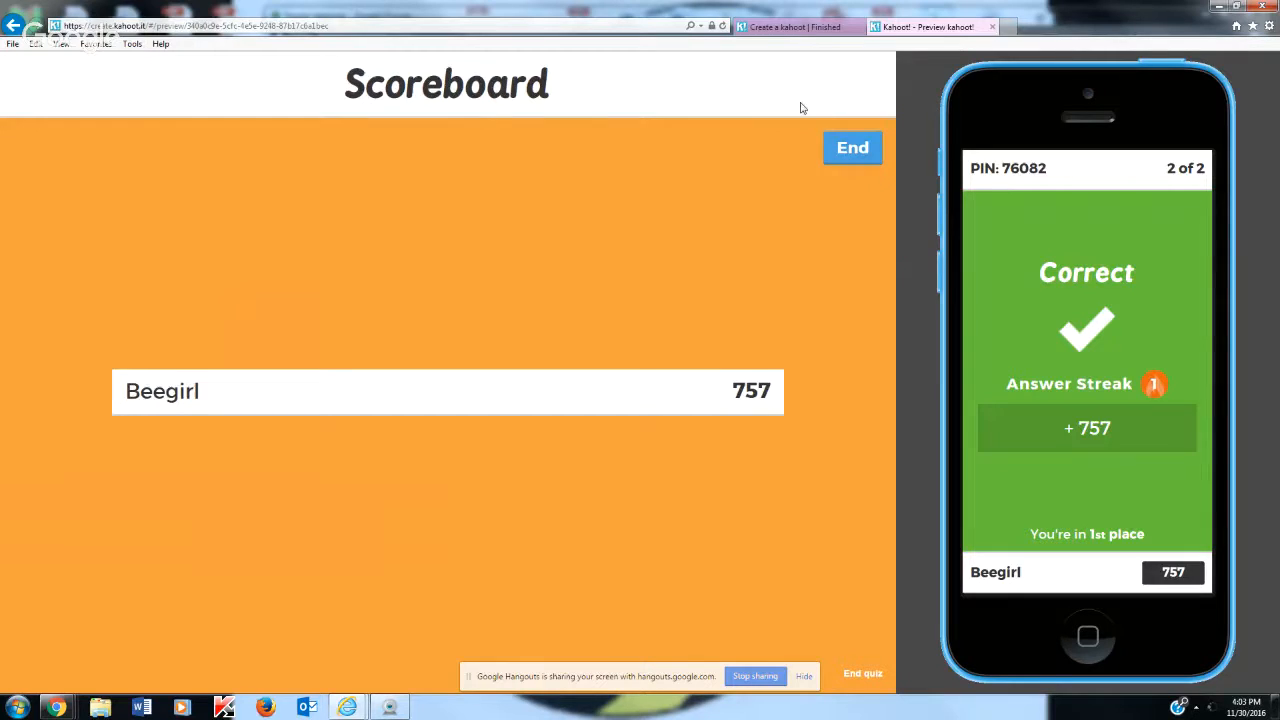
click(866, 150)
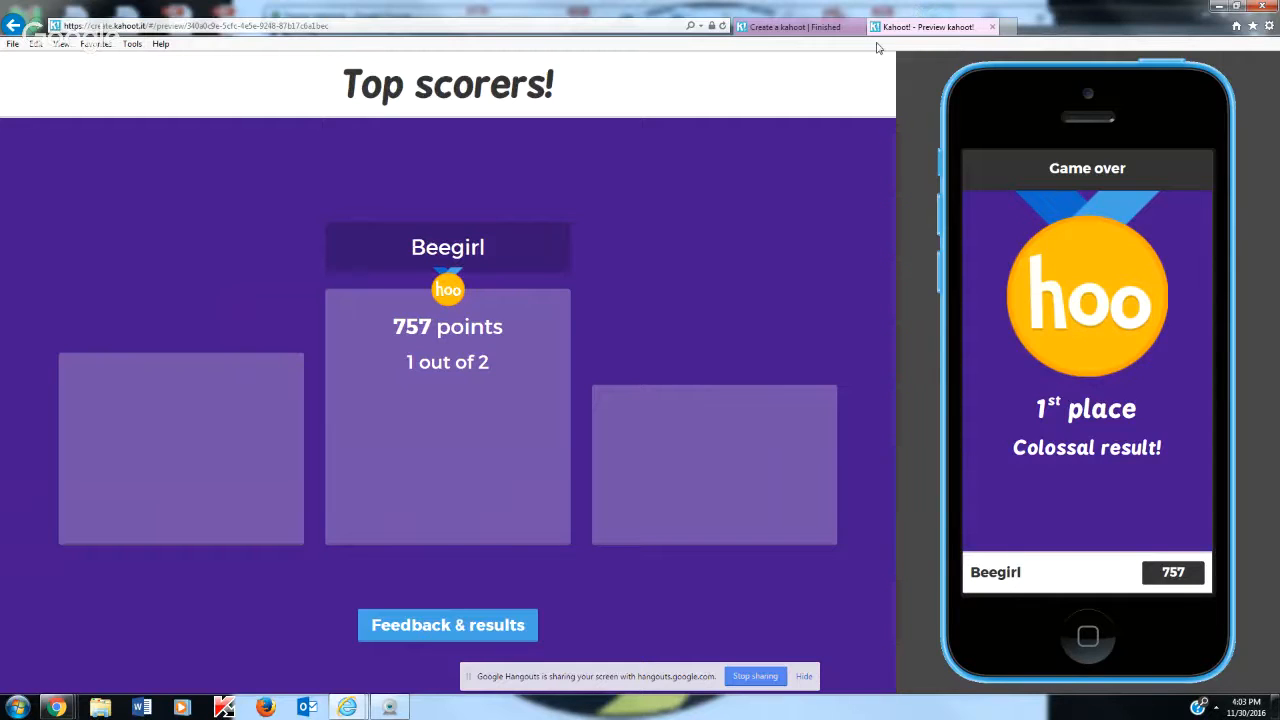
Leave the preview and go back through the quiz creator pages to the Kahoot home page
click(818, 28)
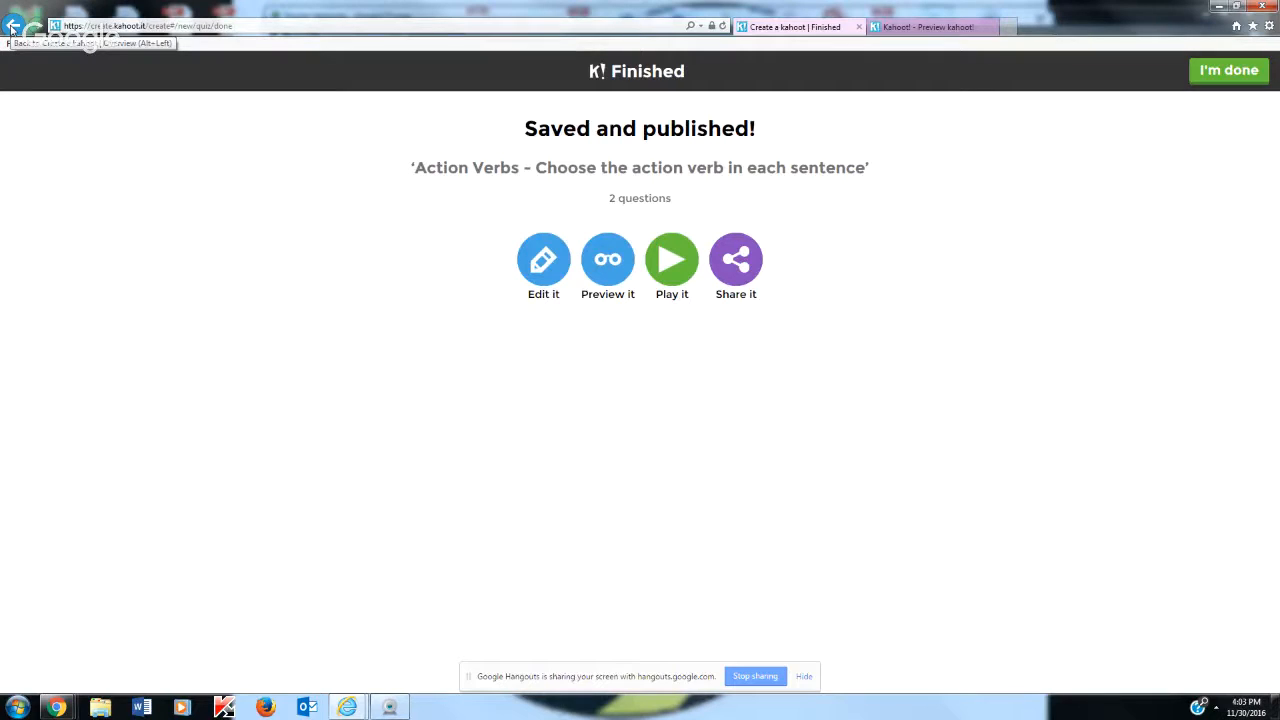
click(12, 28)
click(12, 28)
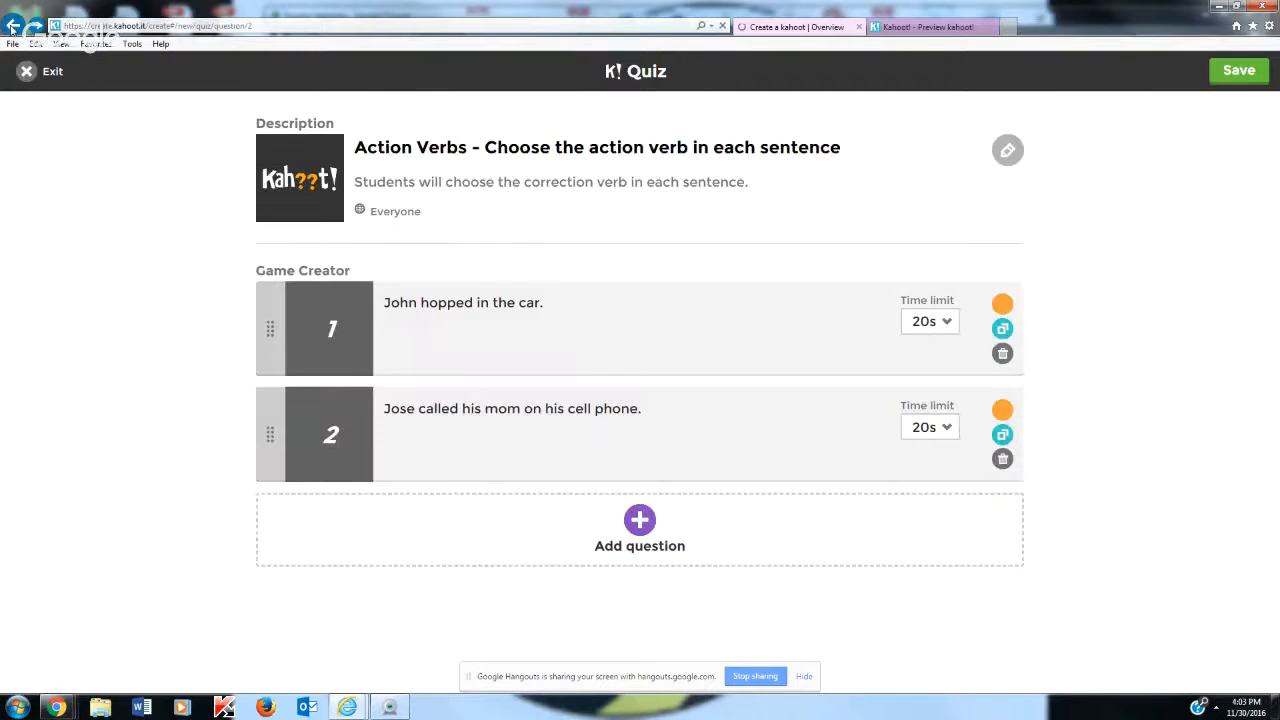
click(12, 28)
click(12, 28)
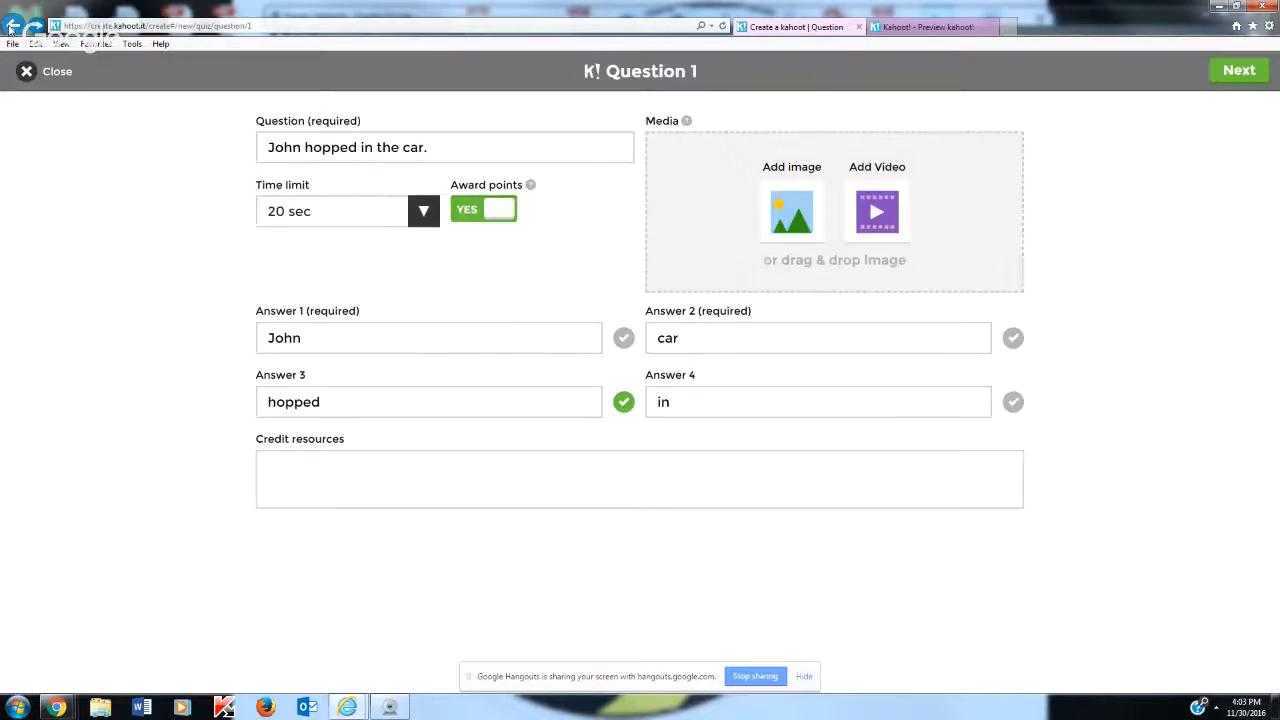
click(12, 28)
click(12, 28)
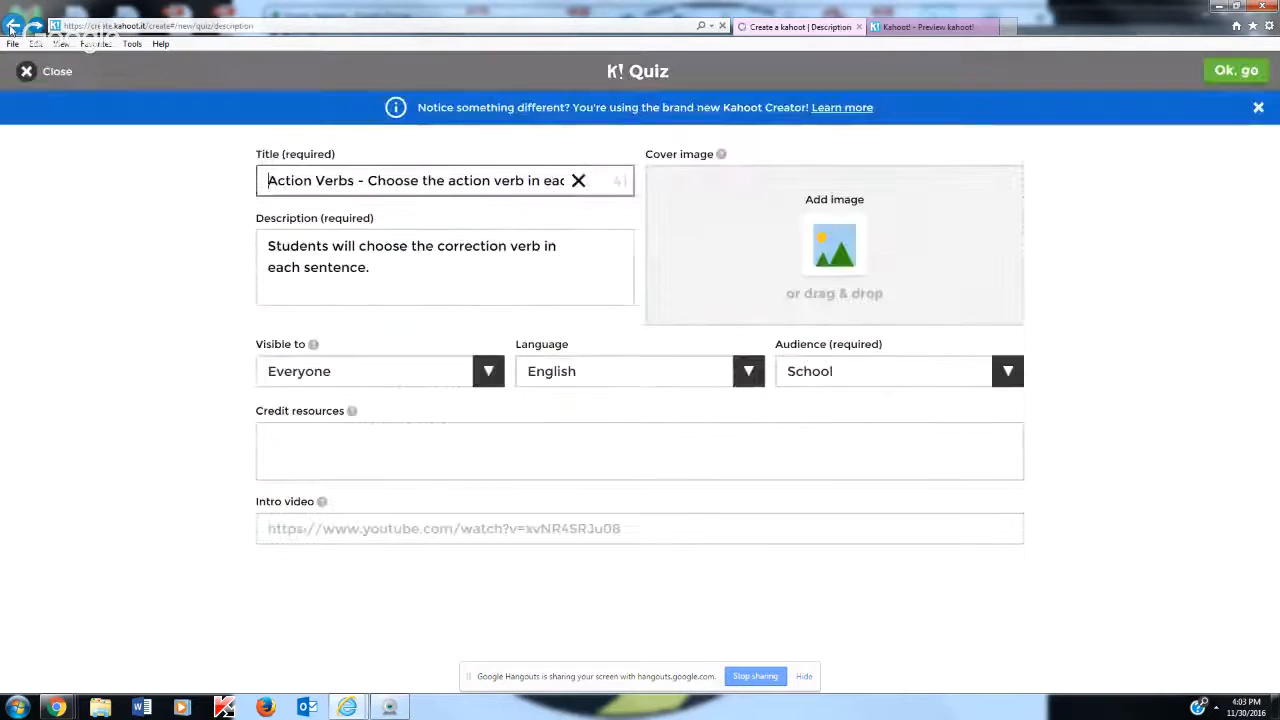
click(12, 28)
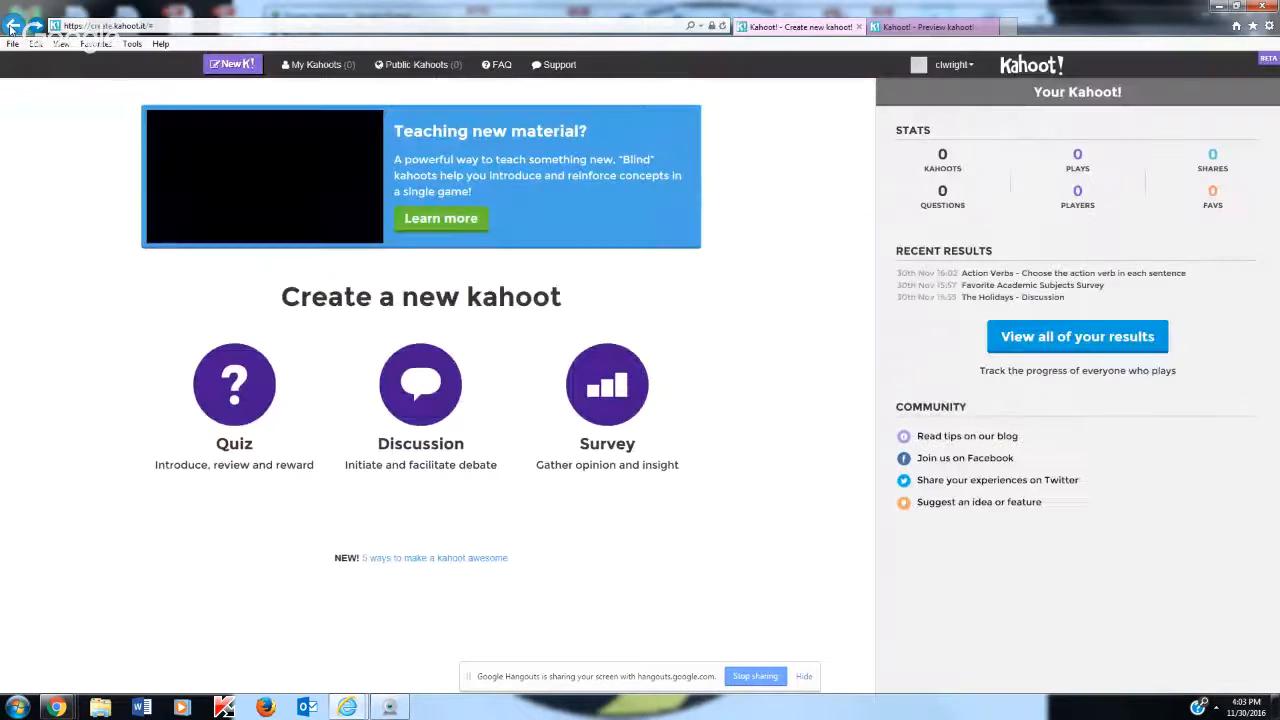
Open the details of the existing quiz "Action Verbs! Find the action verb in each sentence." from the list of own kahoots
click(322, 68)
scroll(688, 278, down, 1)
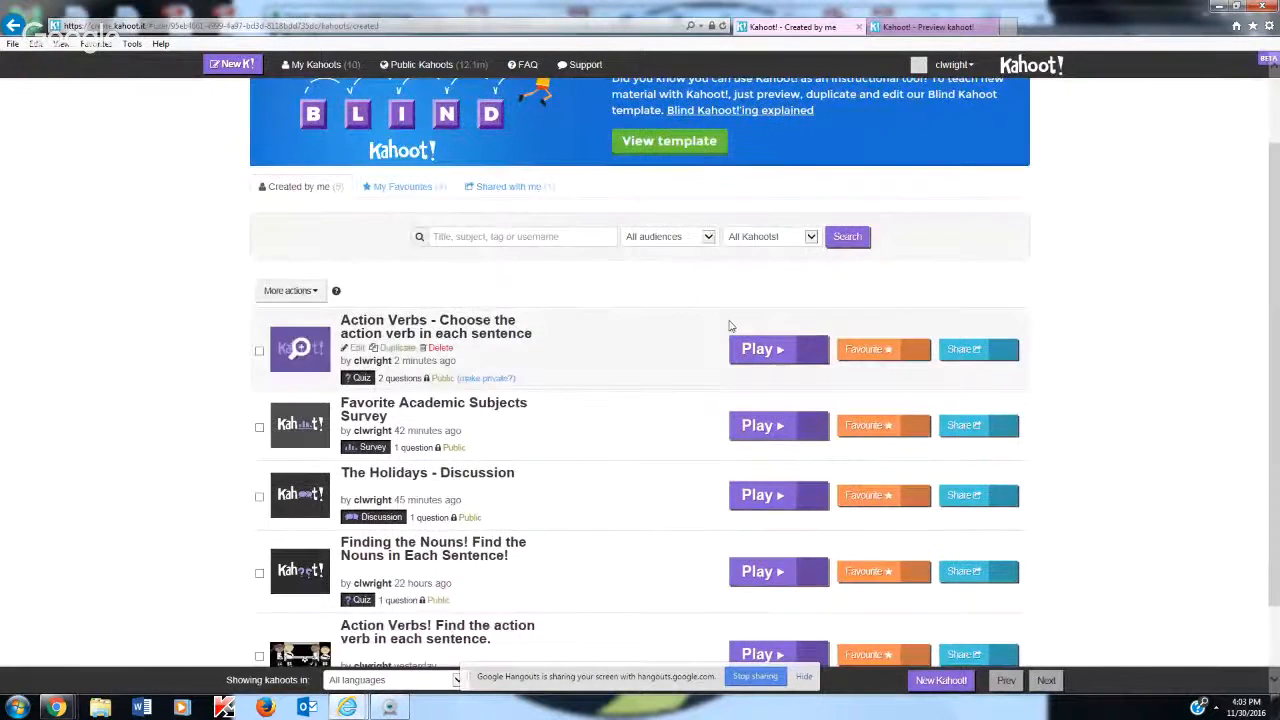
scroll(688, 290, down, 1)
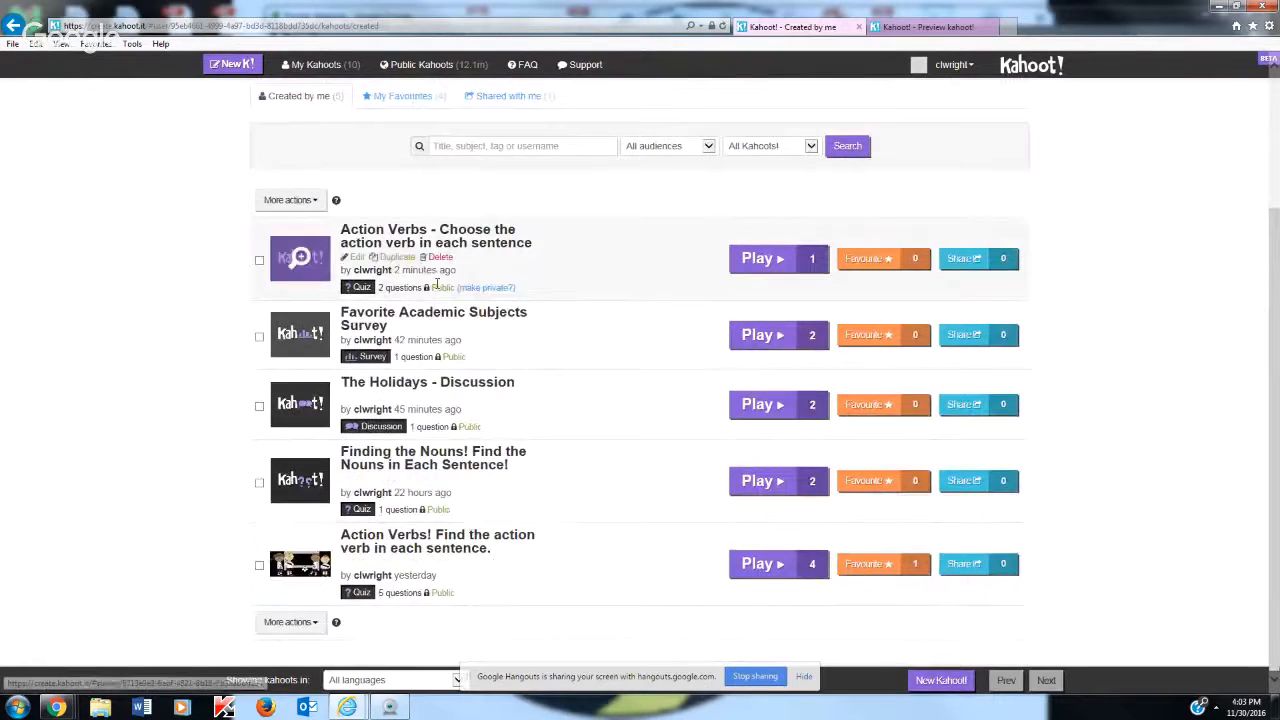
click(424, 543)
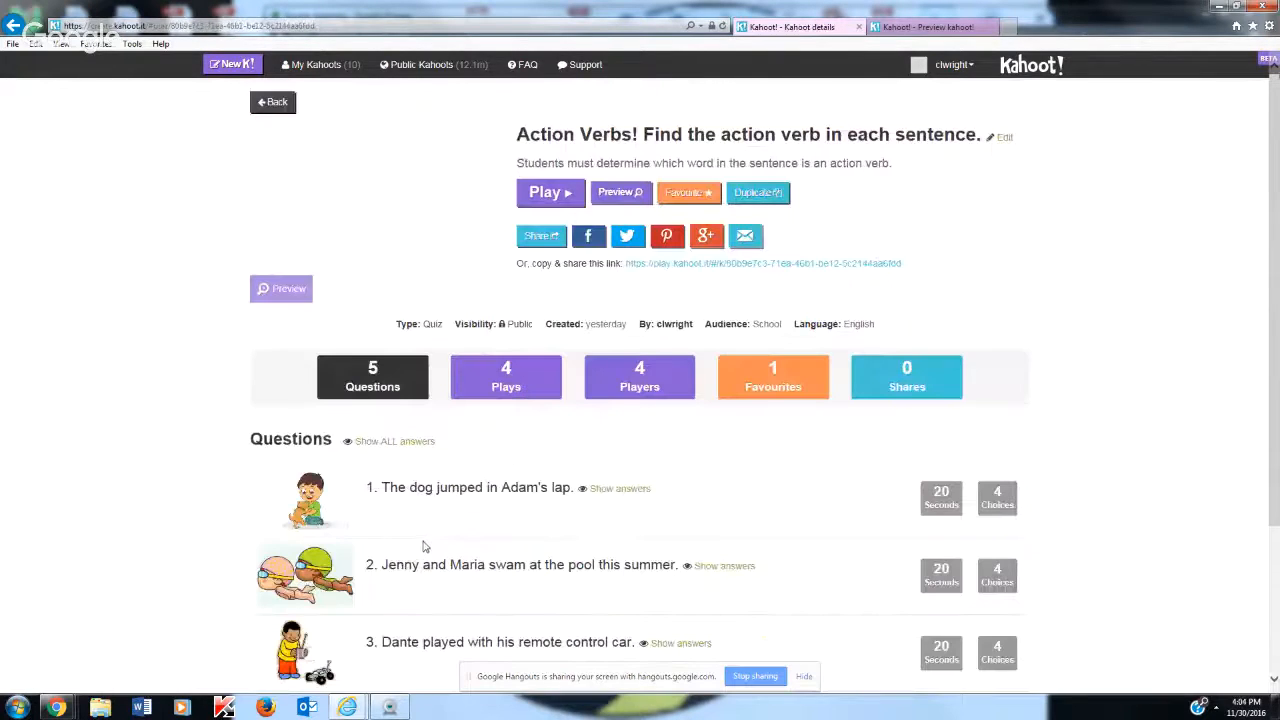
Return to the list of own kahoots, open "Action Verbs! Find the action verb in each sentence." for editing and save it
click(13, 25)
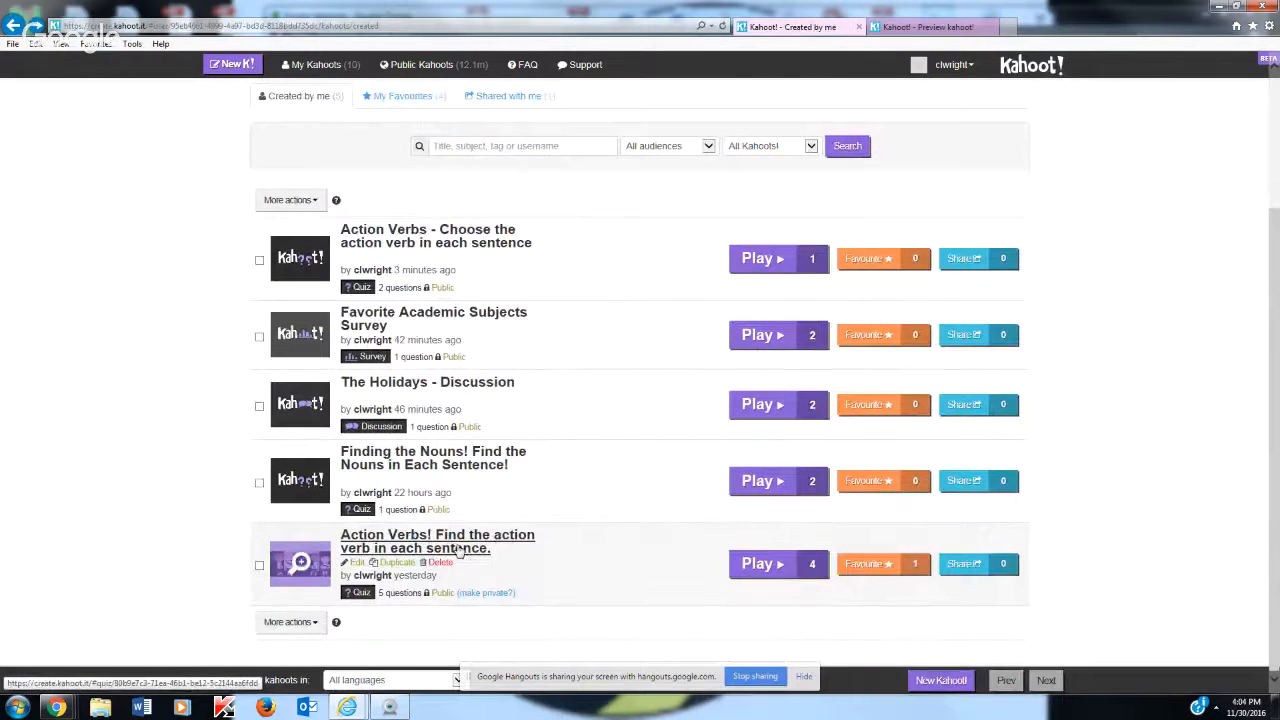
click(352, 565)
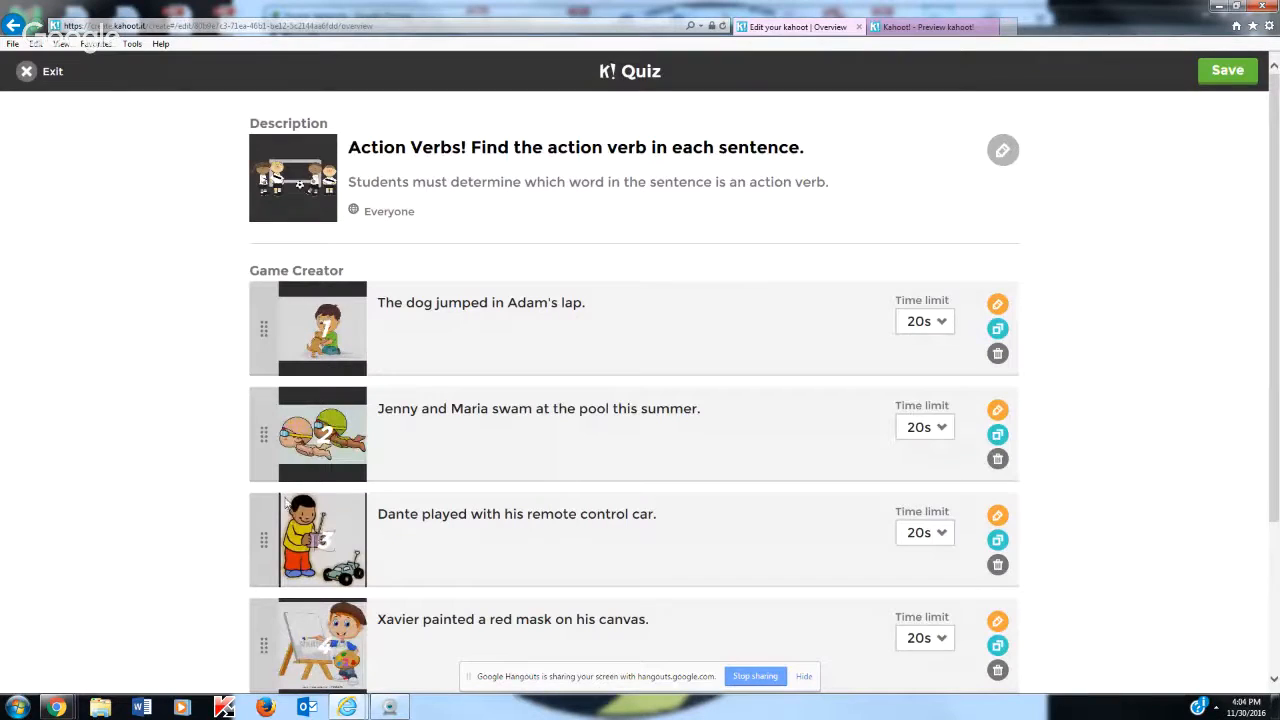
click(1227, 71)
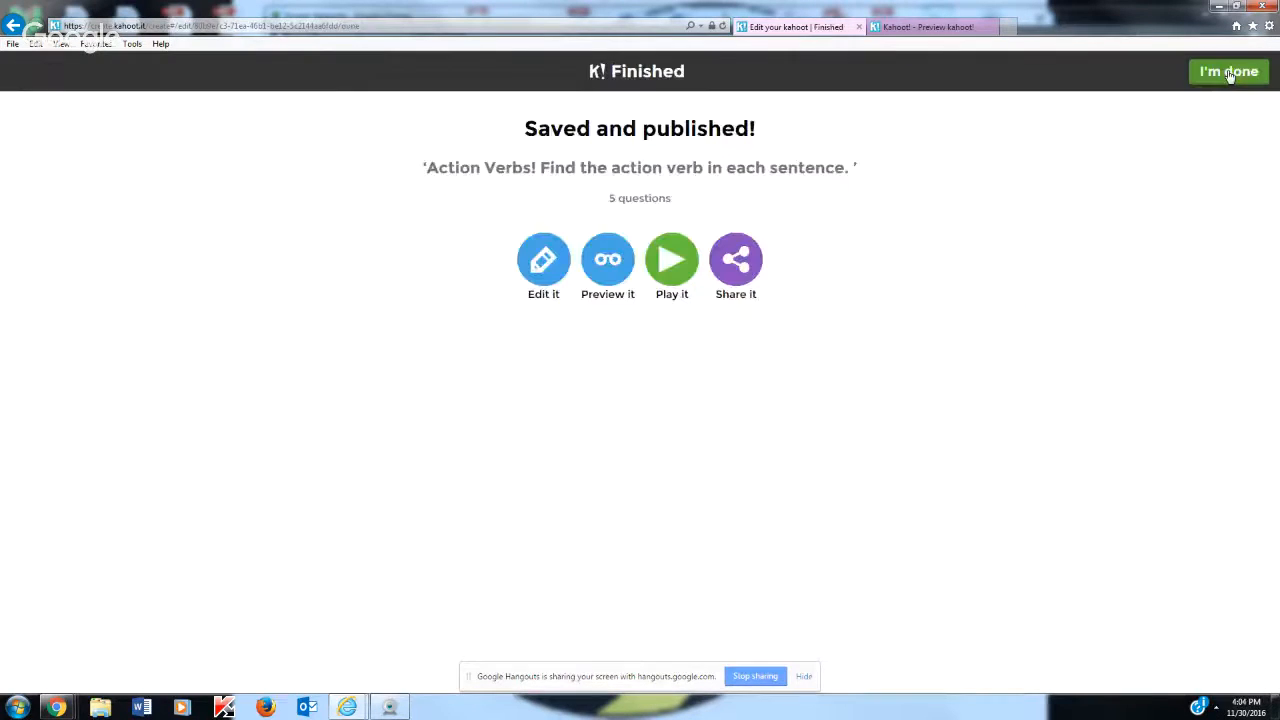
Preview the saved quiz in Classic mode and enter the displayed game PIN on the simulated phone
click(601, 277)
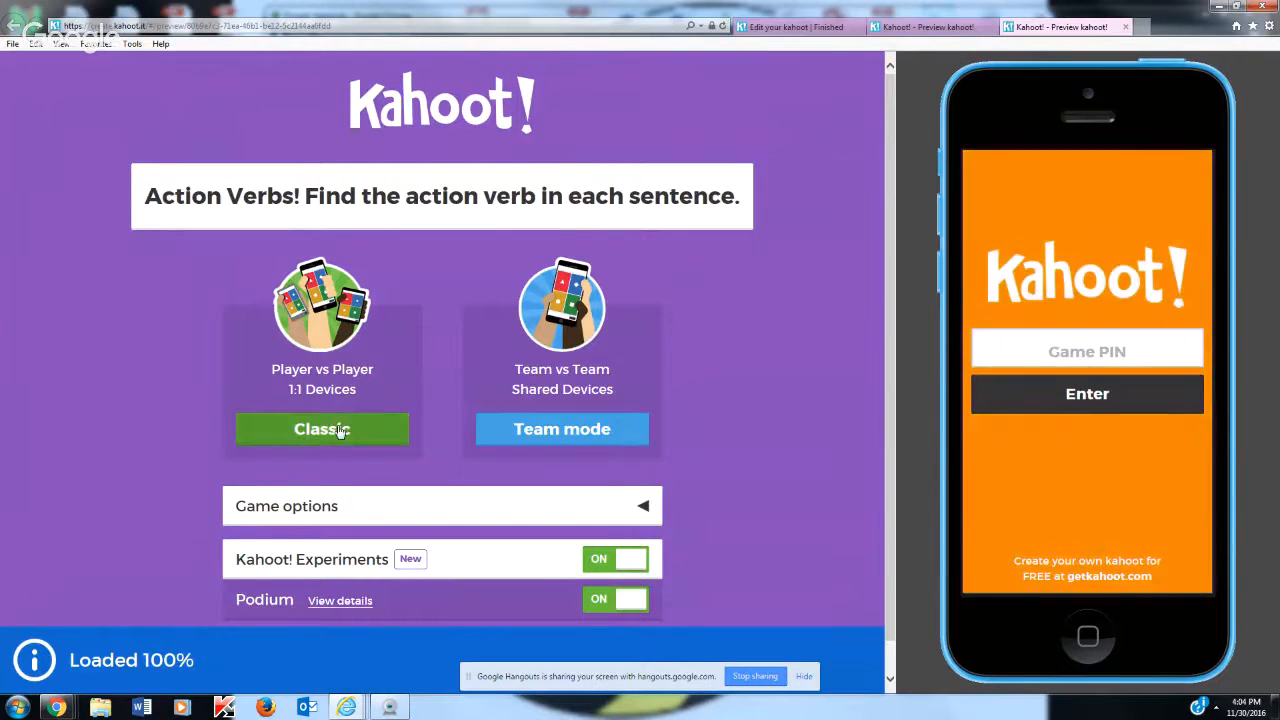
click(309, 431)
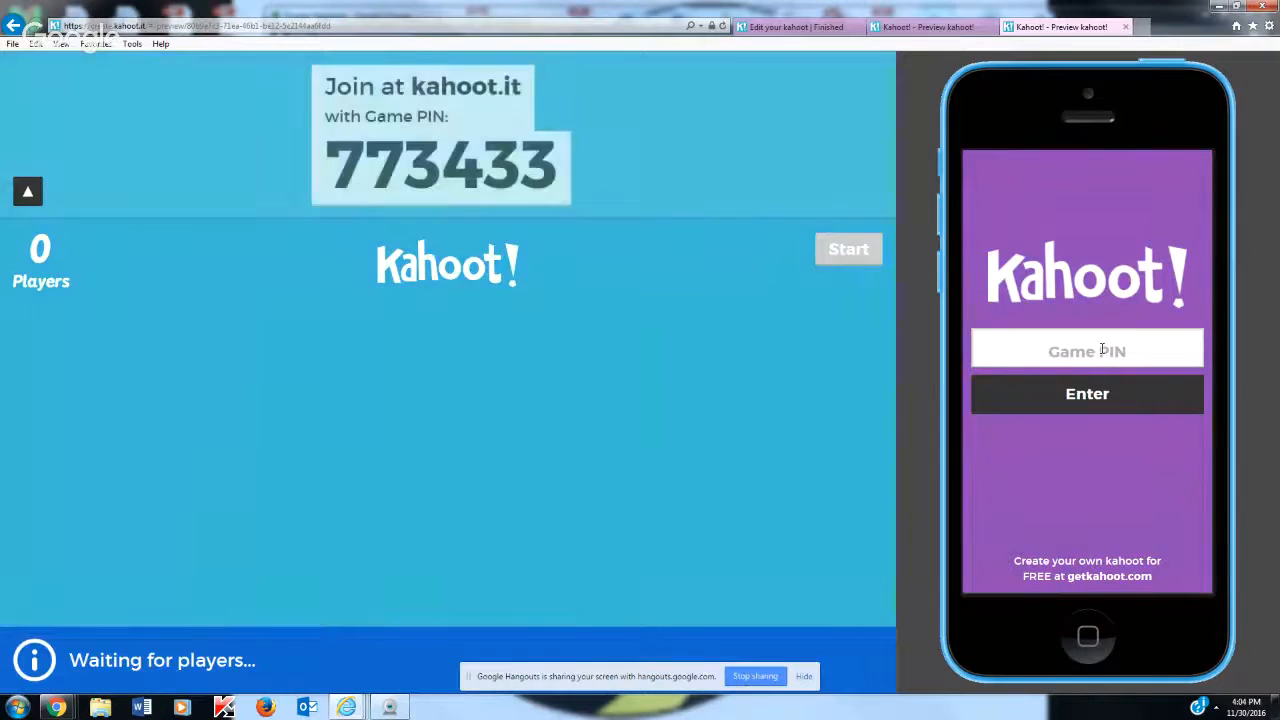
click(1102, 349)
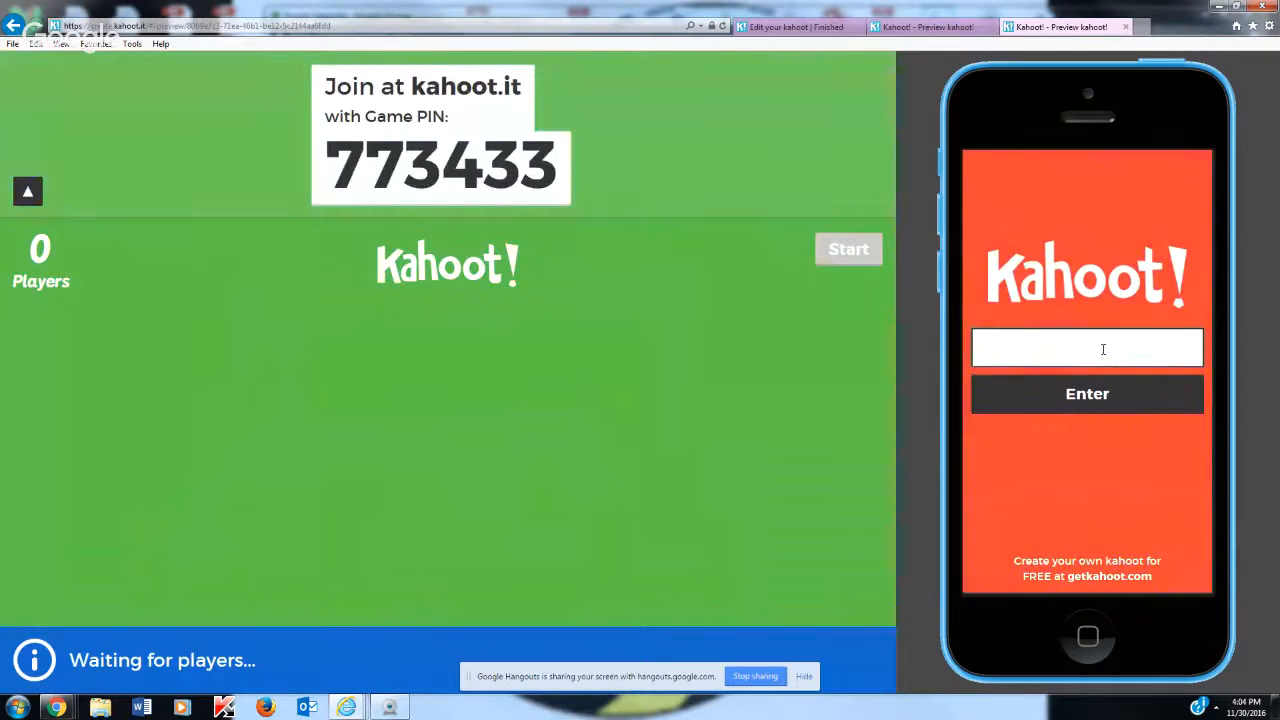
text(773433)
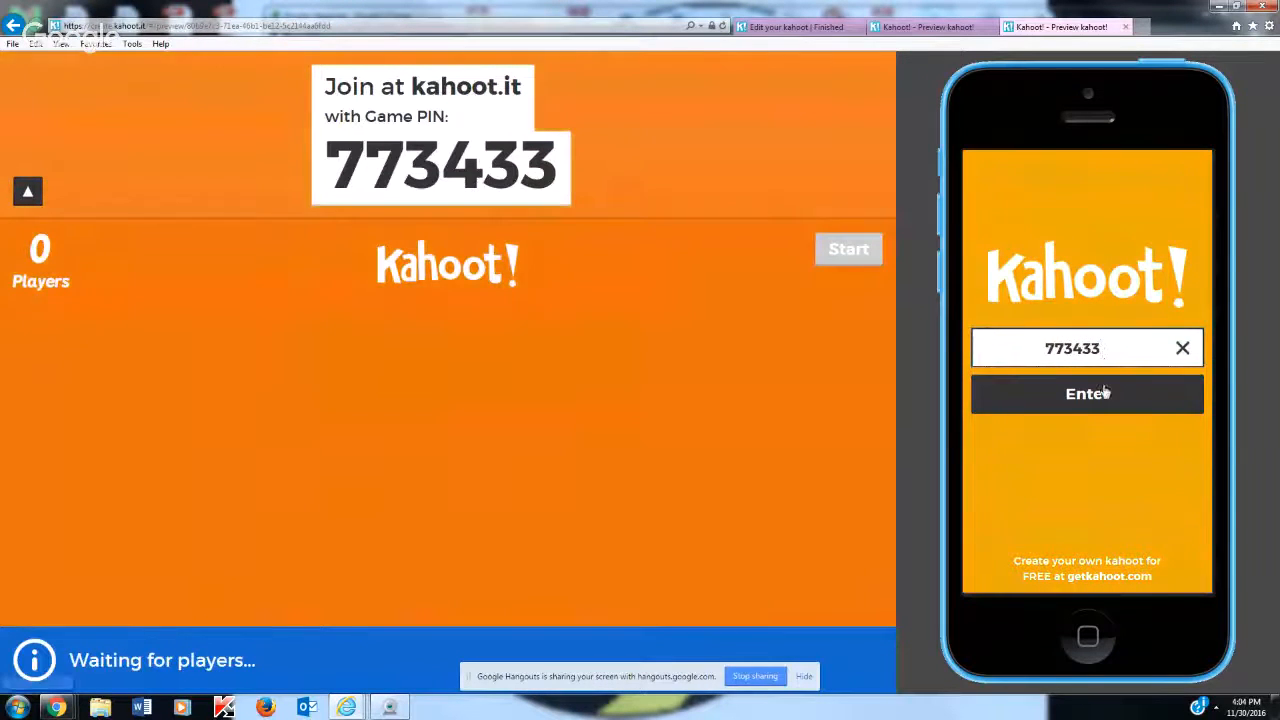
click(1102, 405)
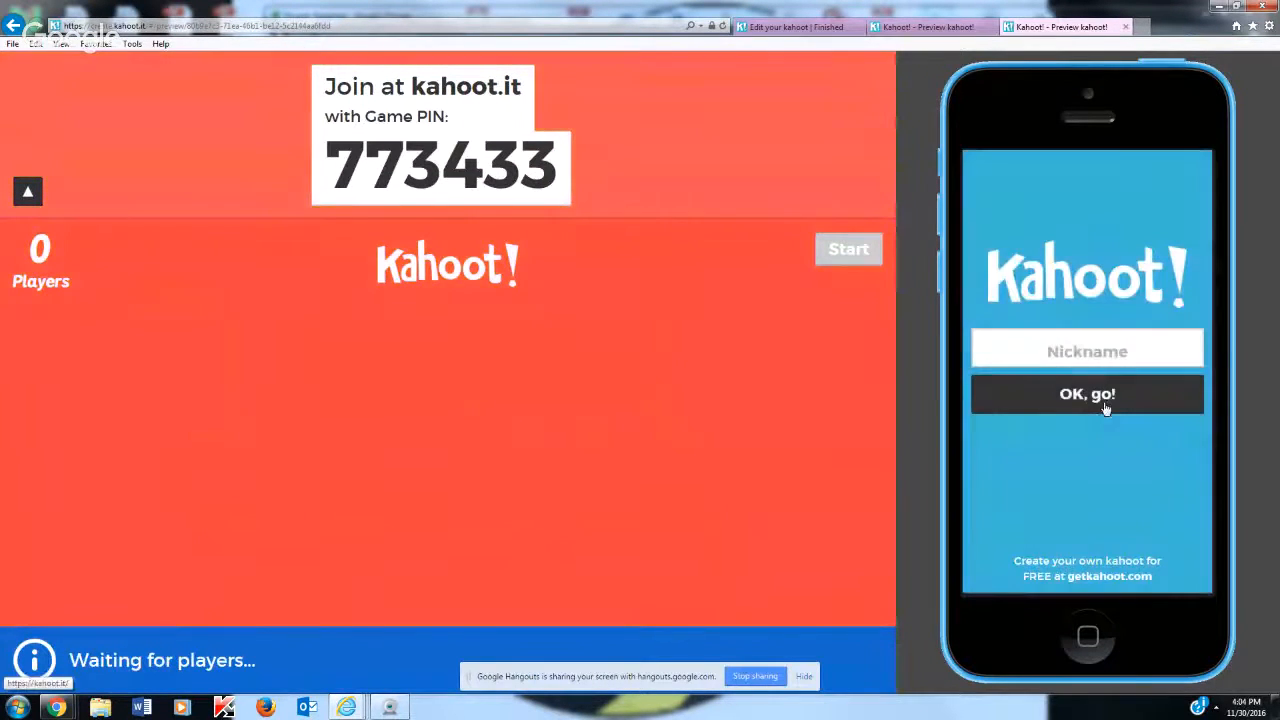
Join the game on the simulated phone with the nickname "The Honeybees"
click(1068, 345)
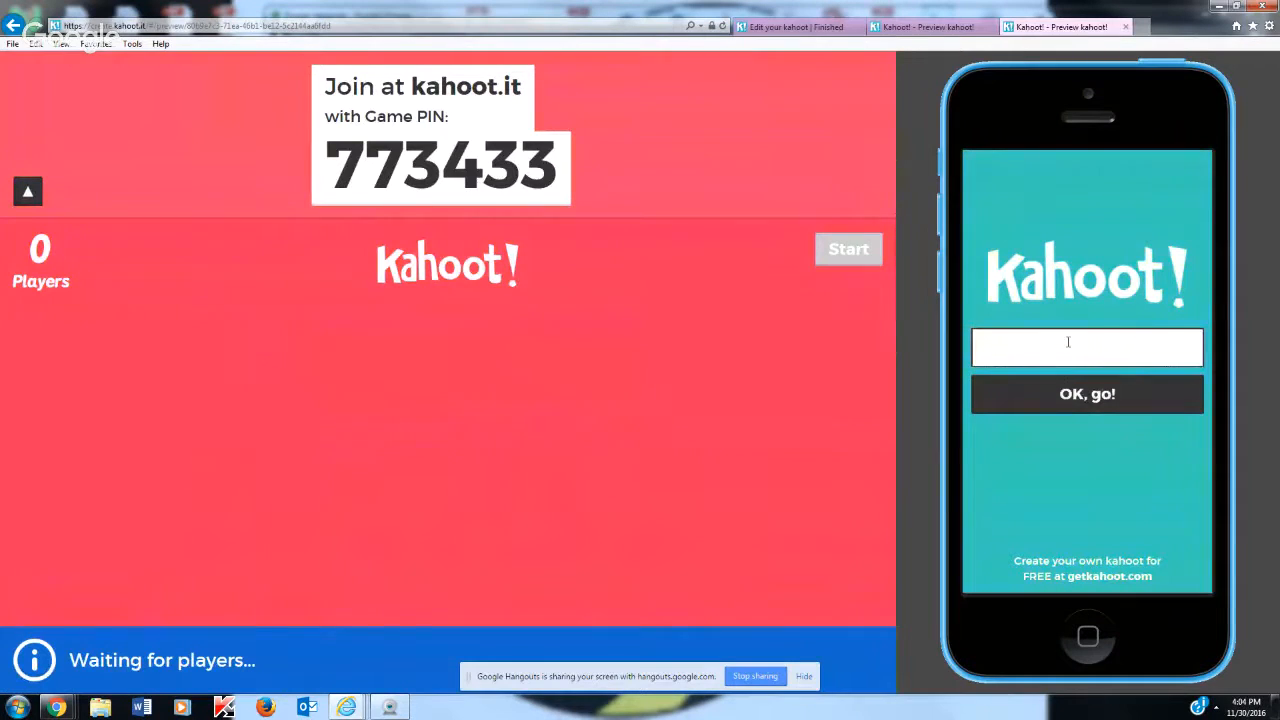
text(The )
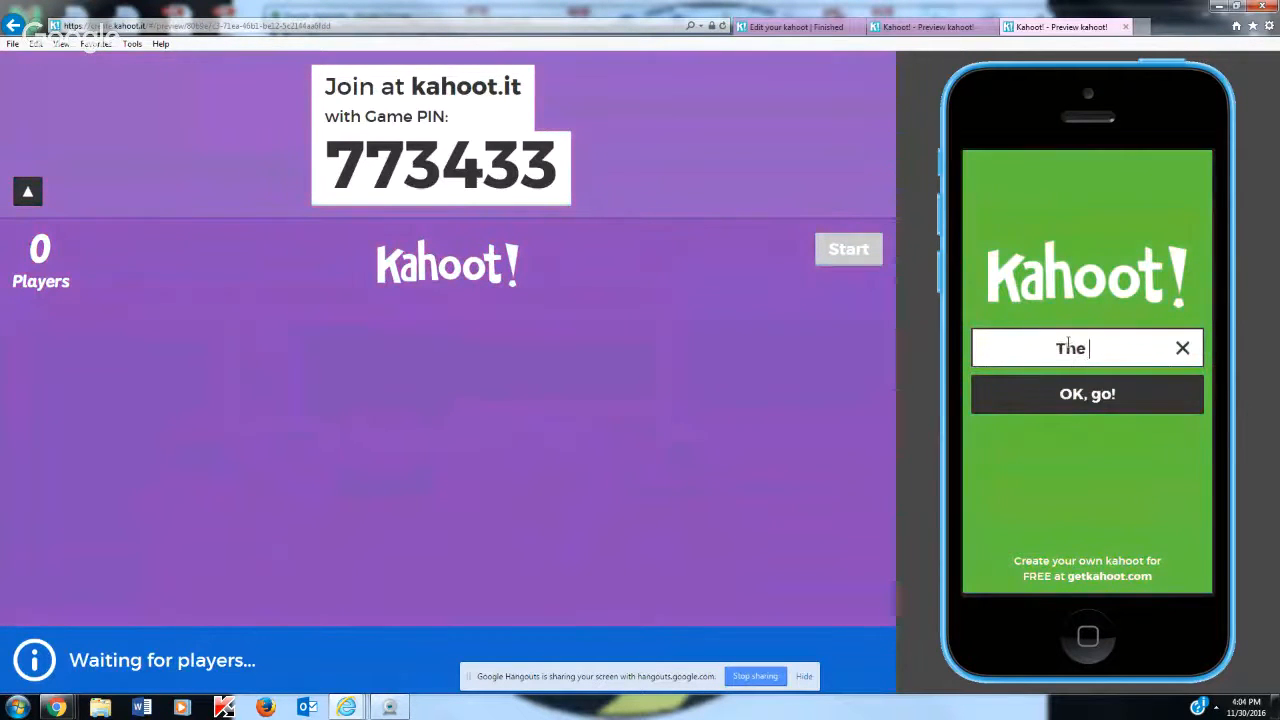
text(Honeybees C)
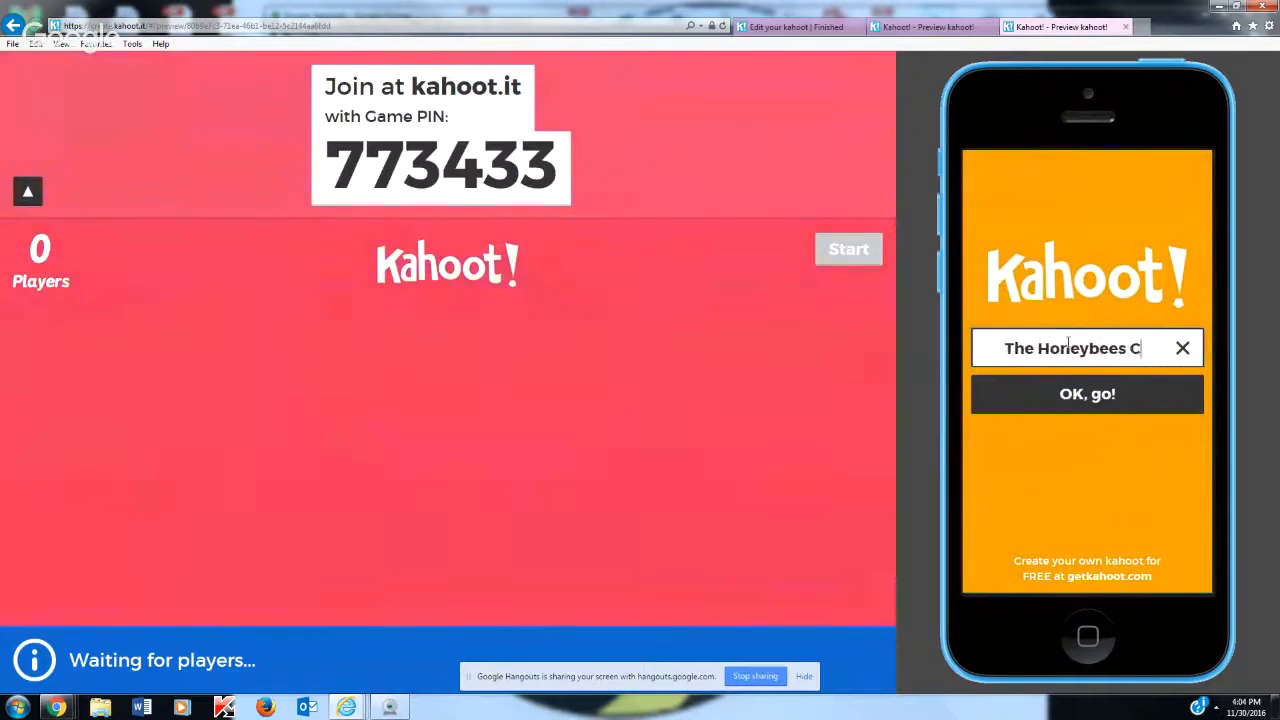
key(BackSpace)
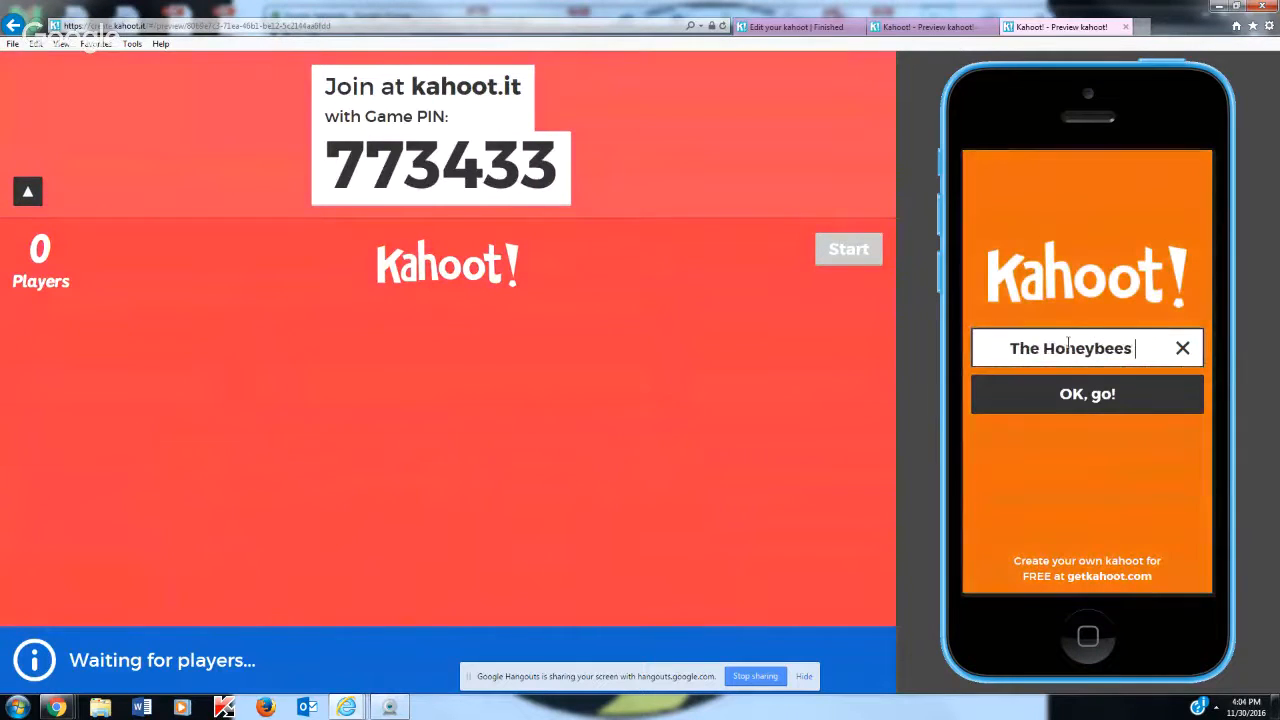
click(1063, 403)
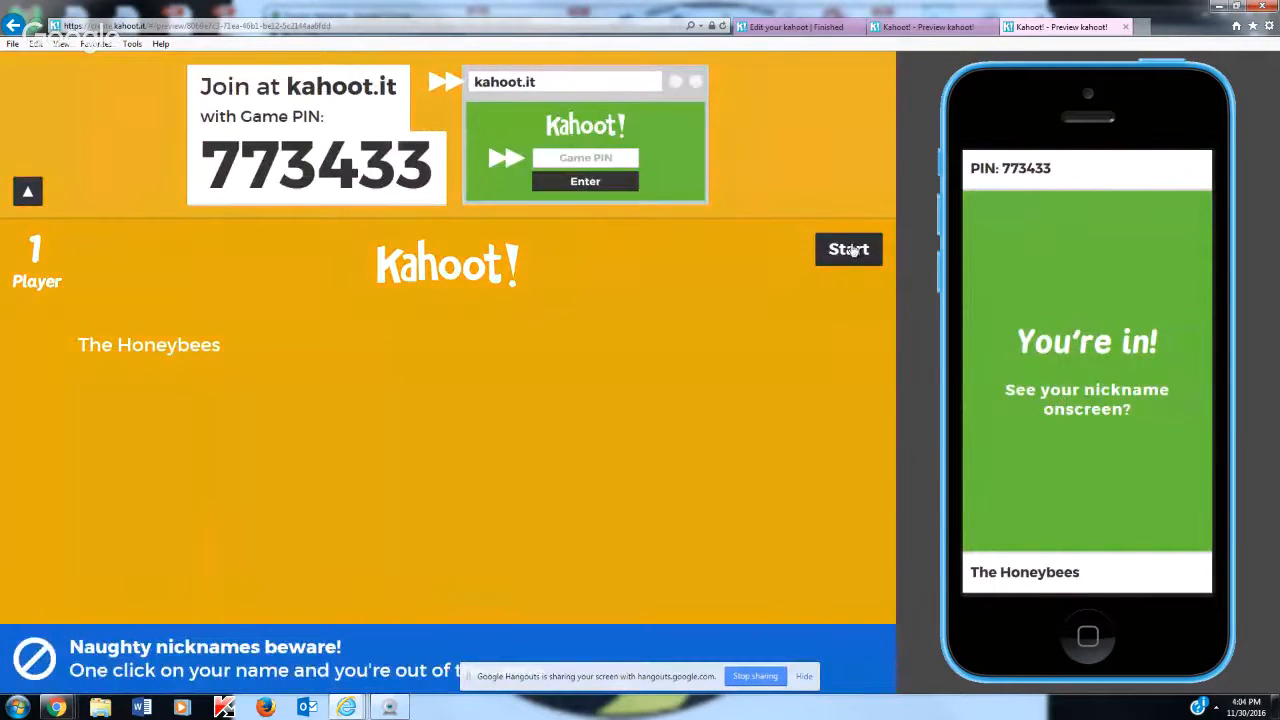
Start the game and answer the question about the dog and Adam's lap with "jumped", continuing to the scoreboard
click(849, 250)
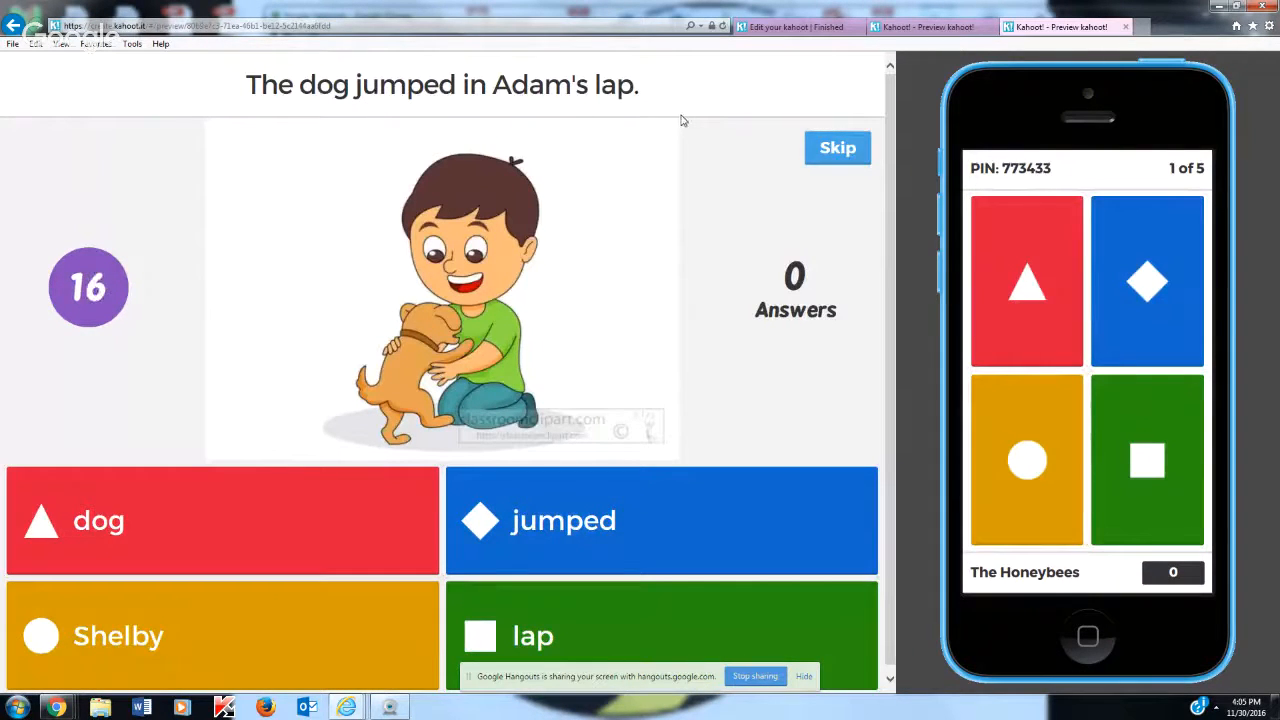
scroll(629, 402, down, 1)
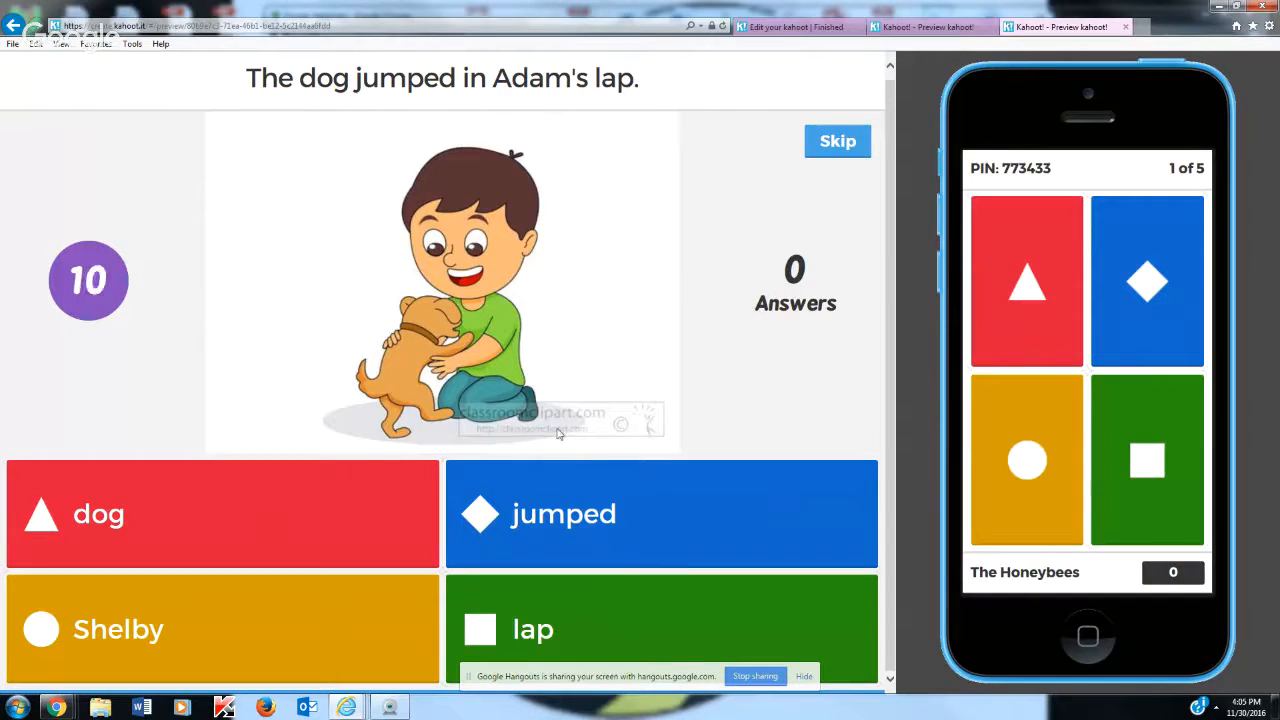
click(1153, 250)
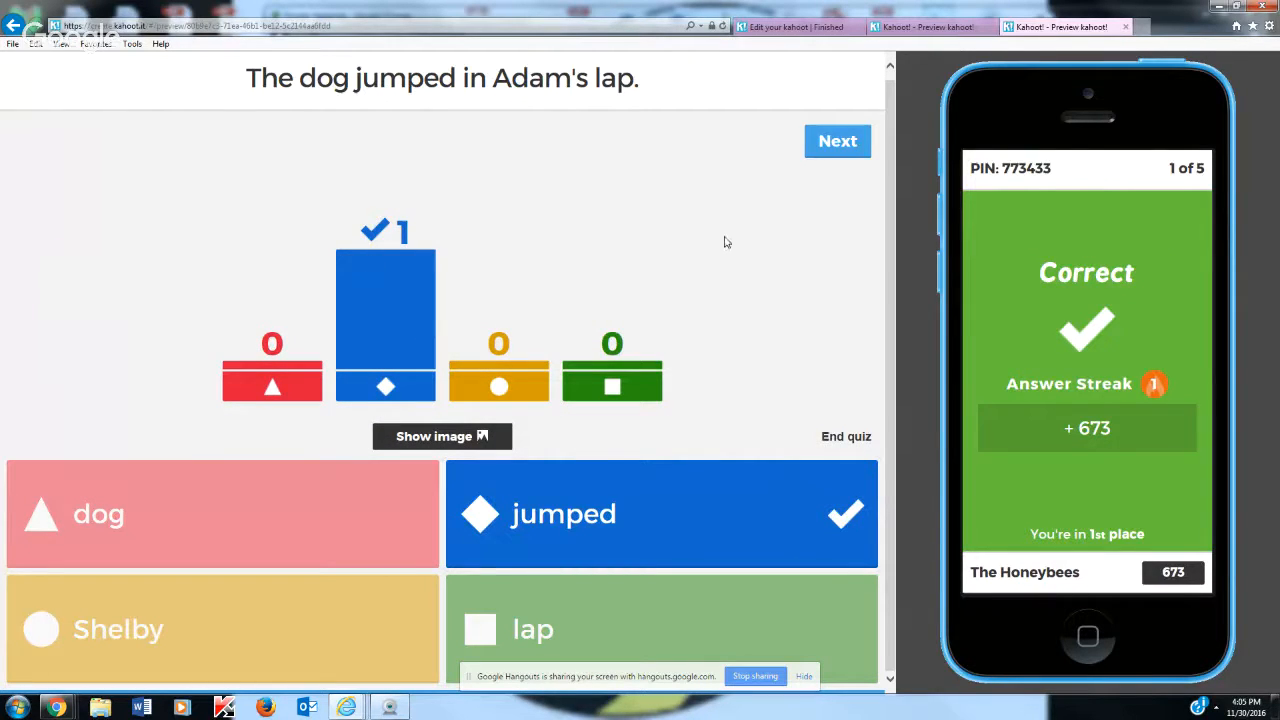
click(824, 153)
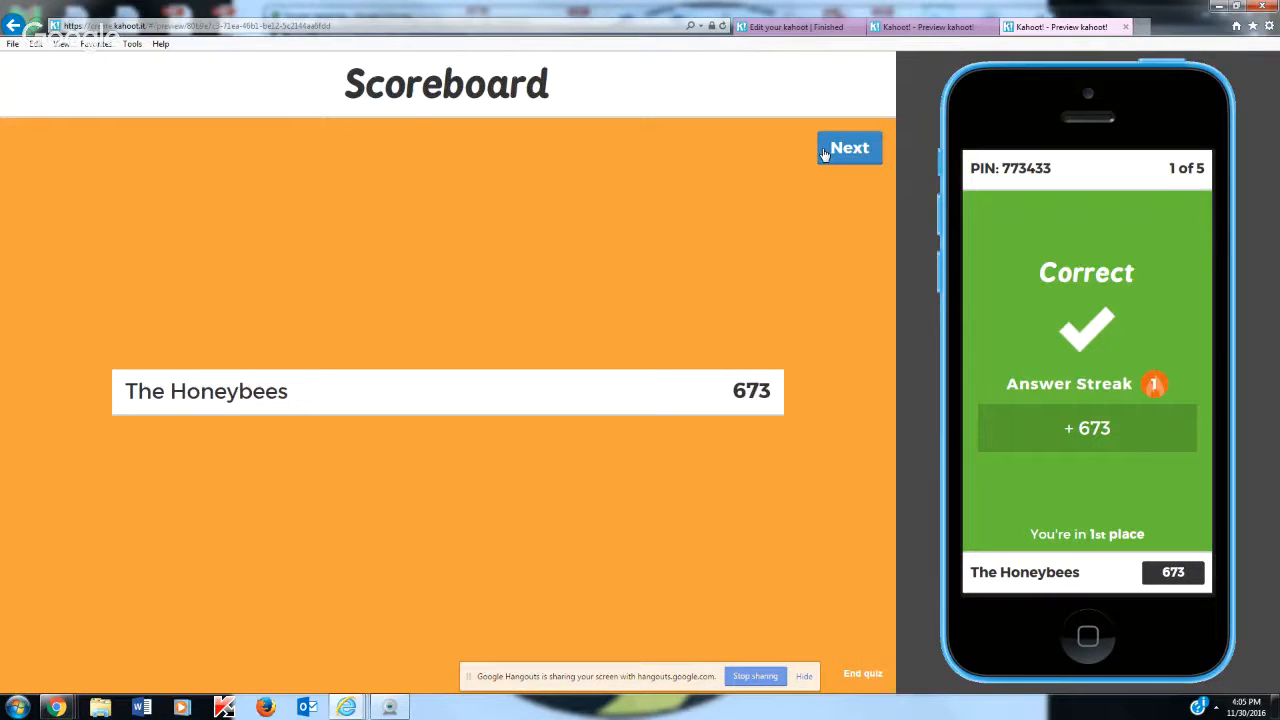
Advance to the second question and answer it with "summer" on the simulated phone, continuing to the scoreboard
click(824, 153)
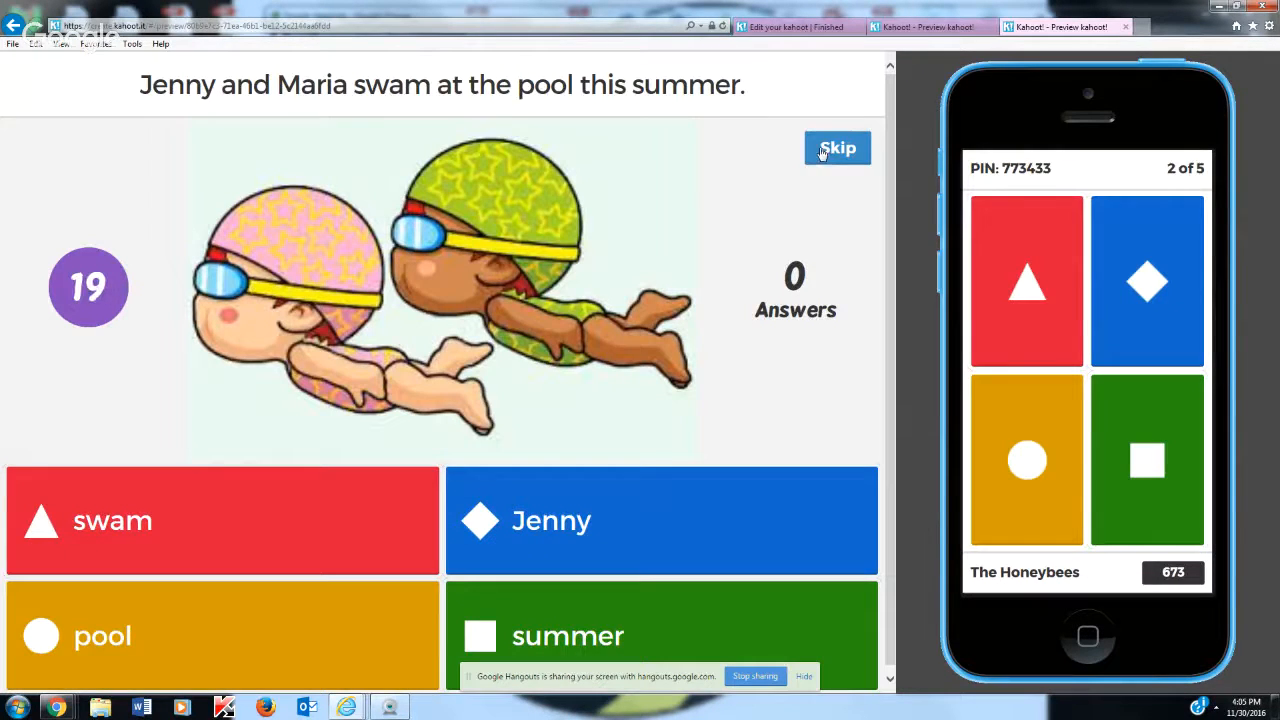
scroll(696, 269, down, 1)
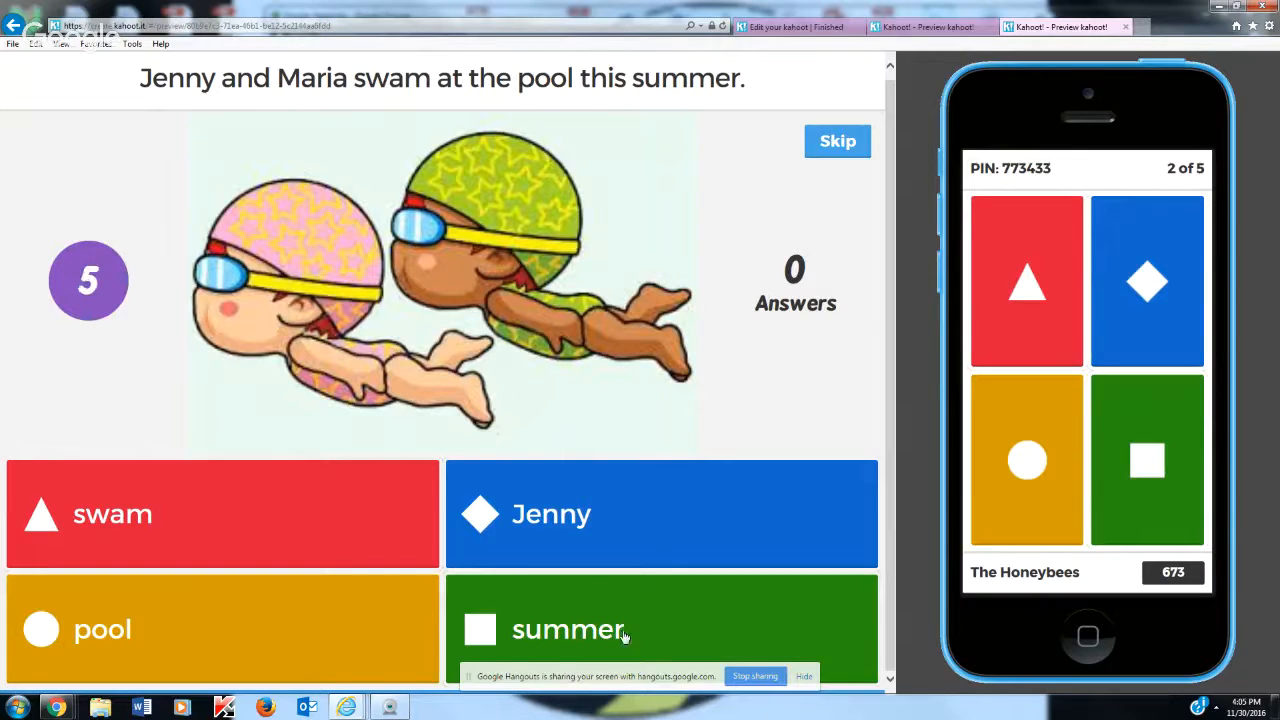
click(1161, 479)
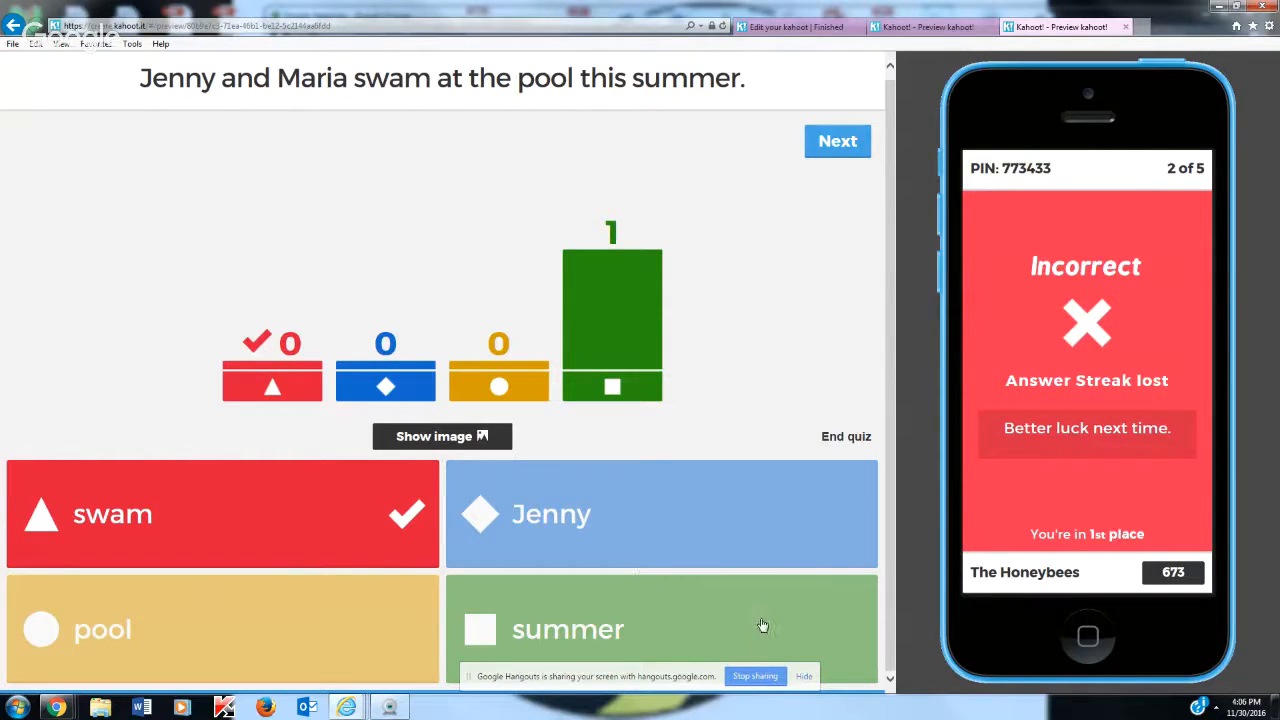
click(822, 142)
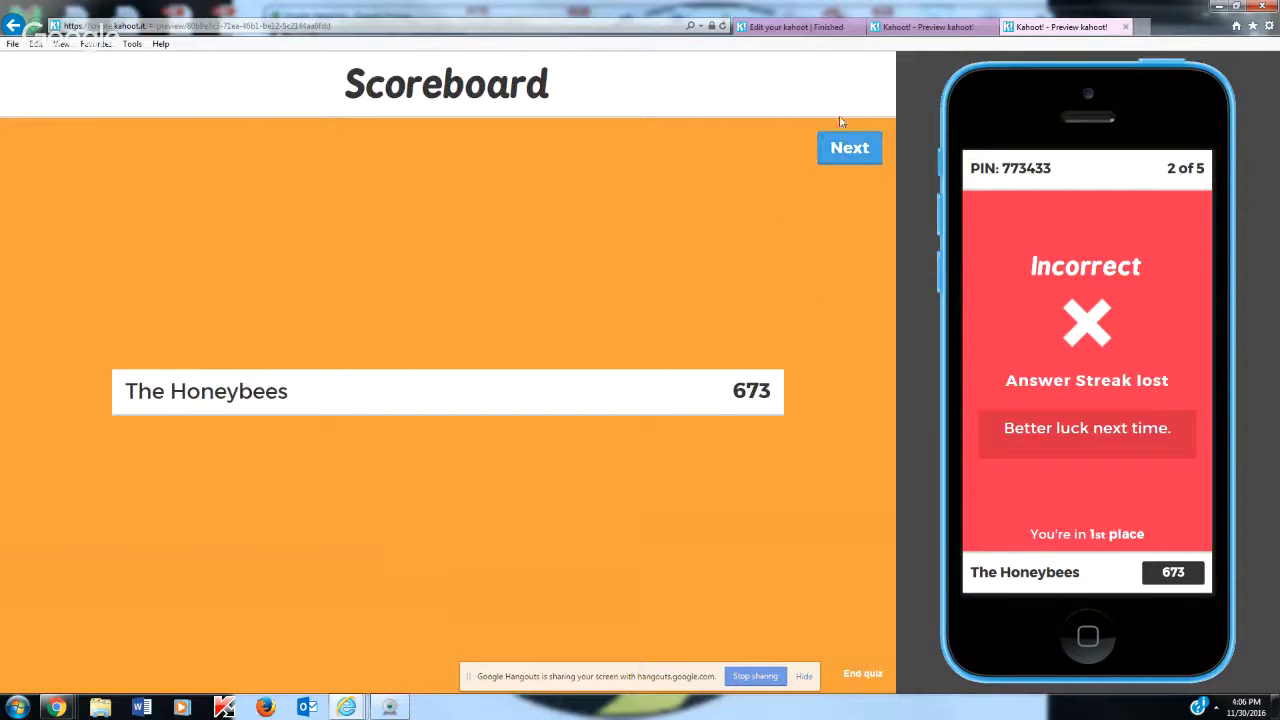
Advance to the third question and answer it with "played" on the simulated phone, continuing to the scoreboard
click(836, 158)
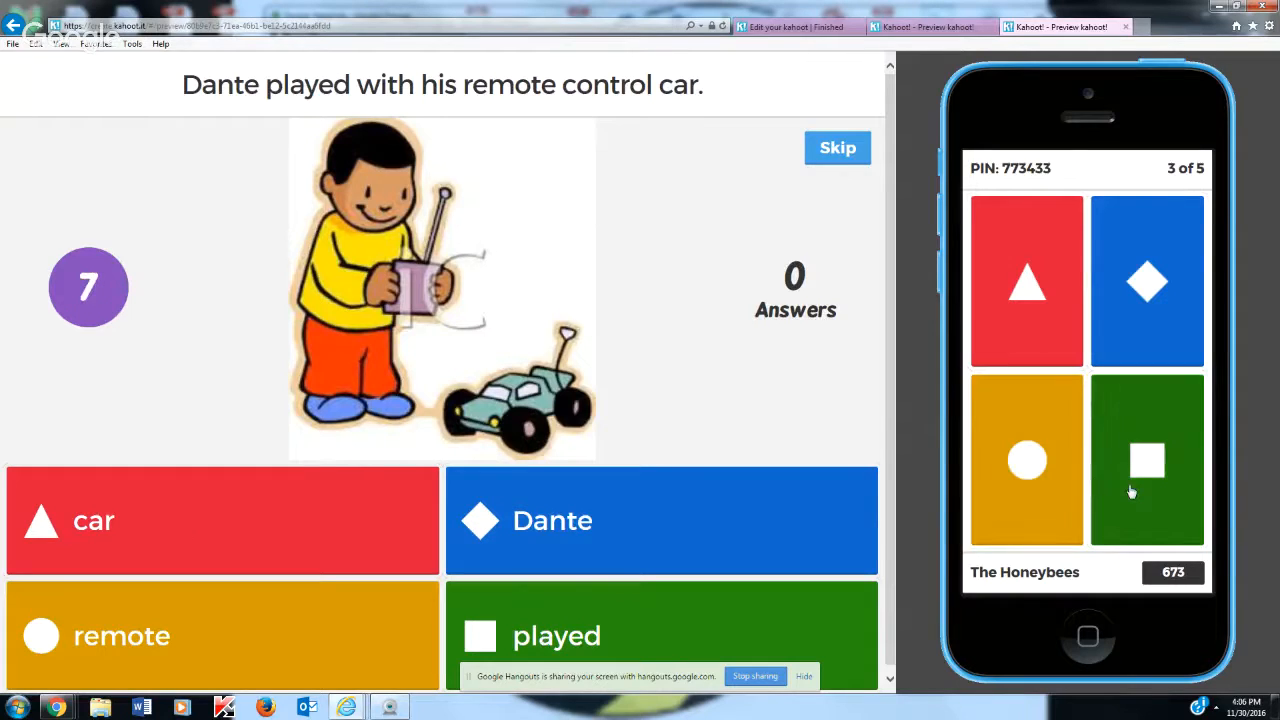
click(1153, 496)
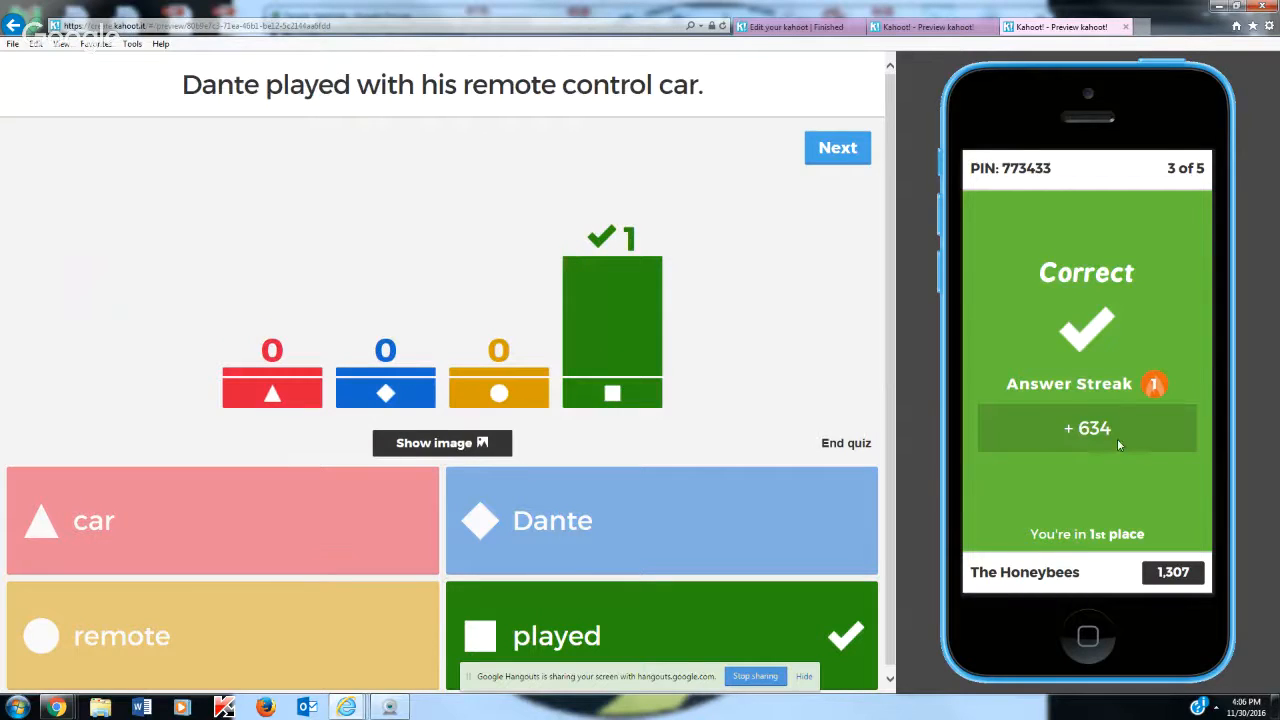
click(840, 147)
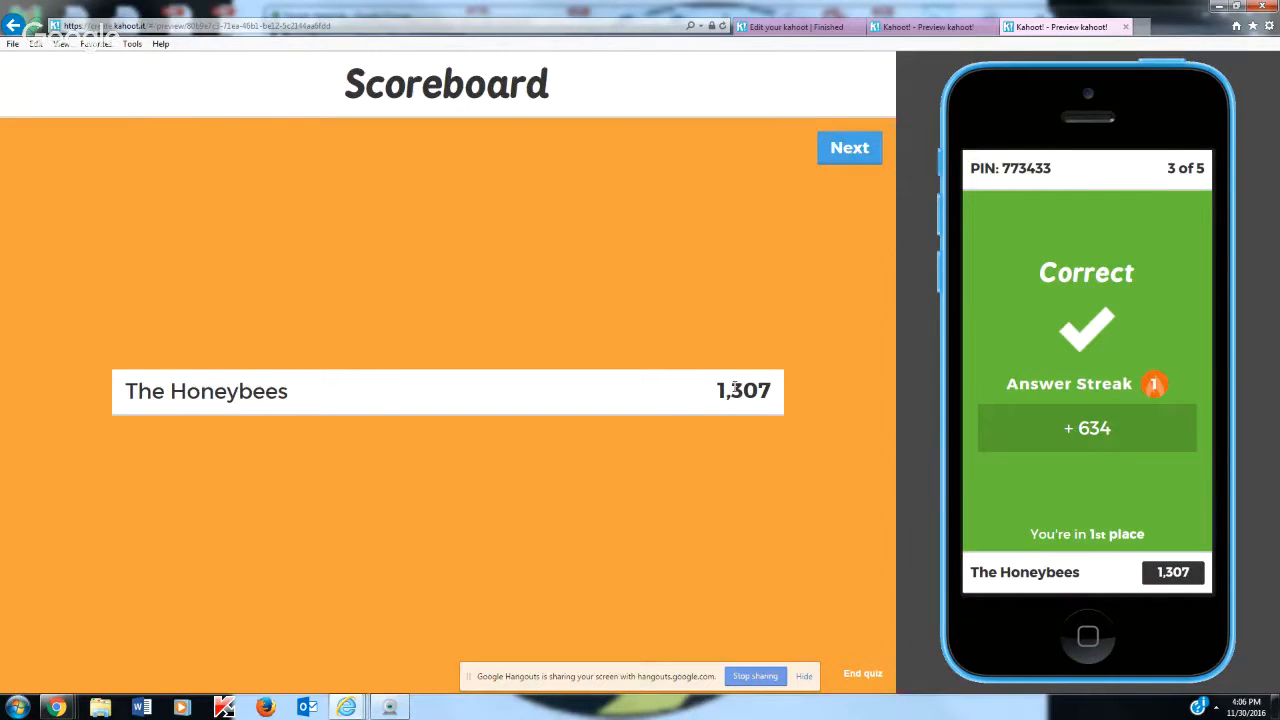
Advance to the fourth question and answer it with "painted" on the simulated phone, continuing to the scoreboard
click(858, 150)
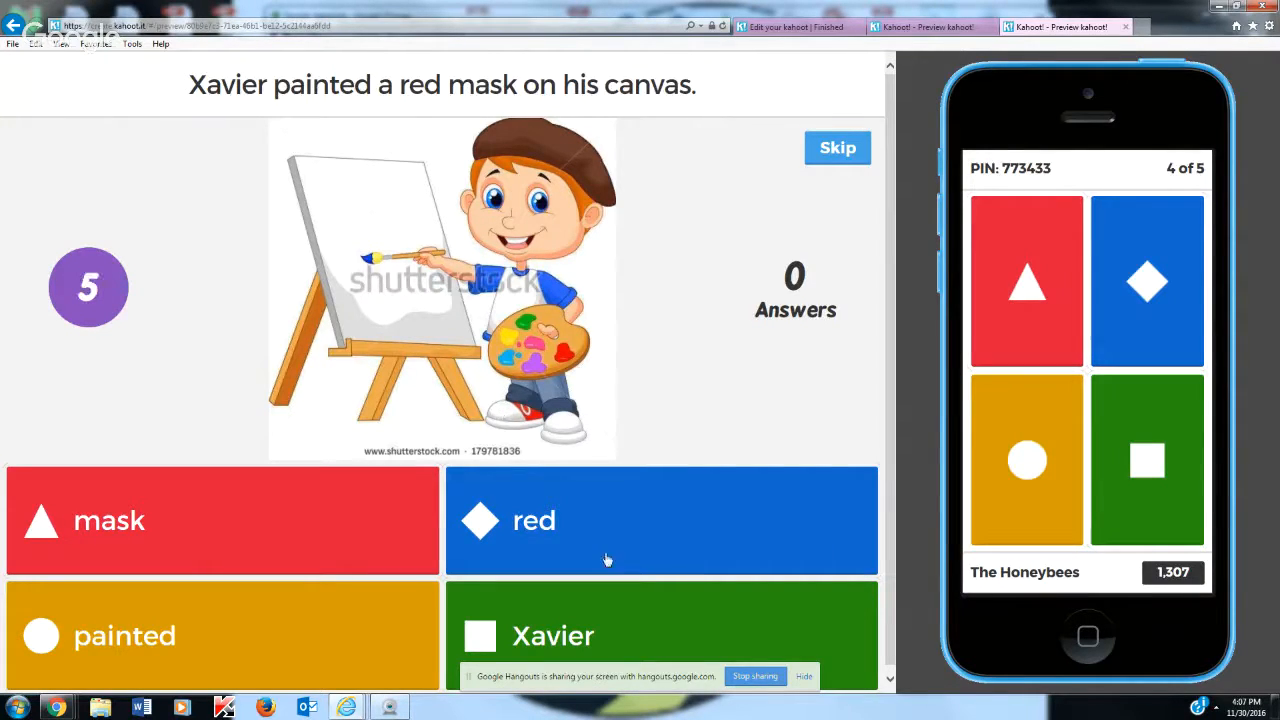
click(1034, 470)
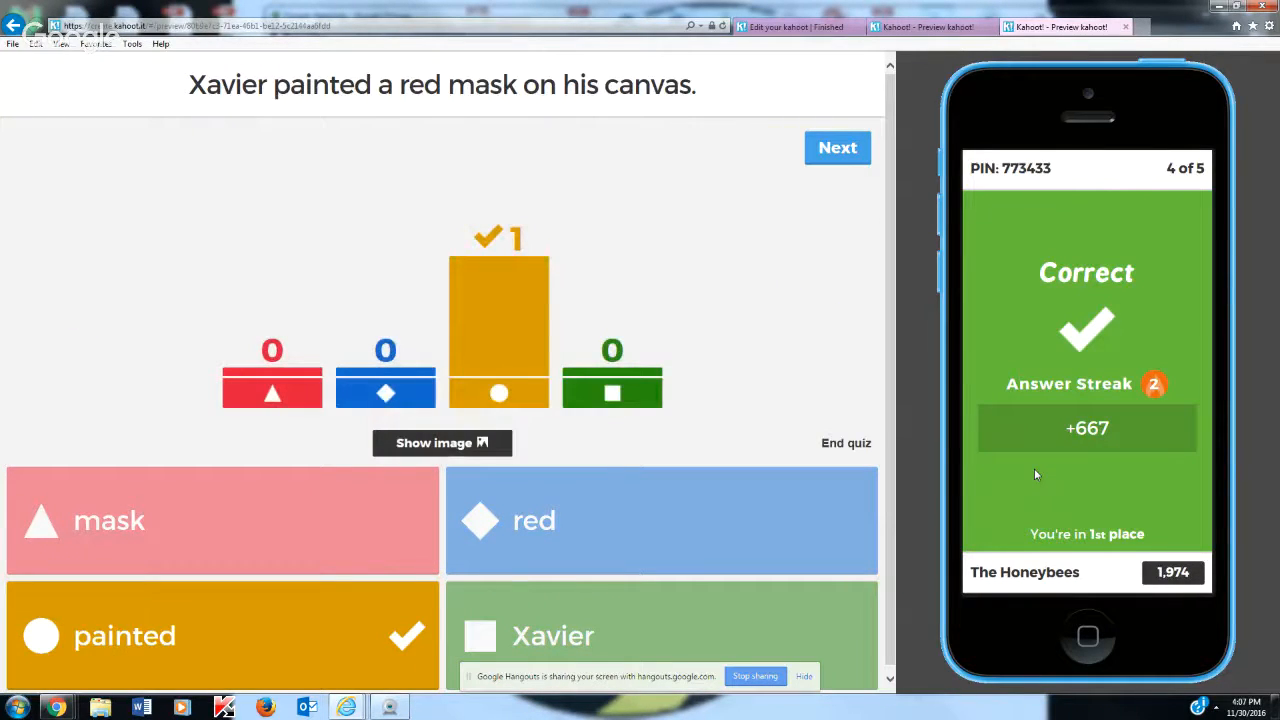
click(837, 150)
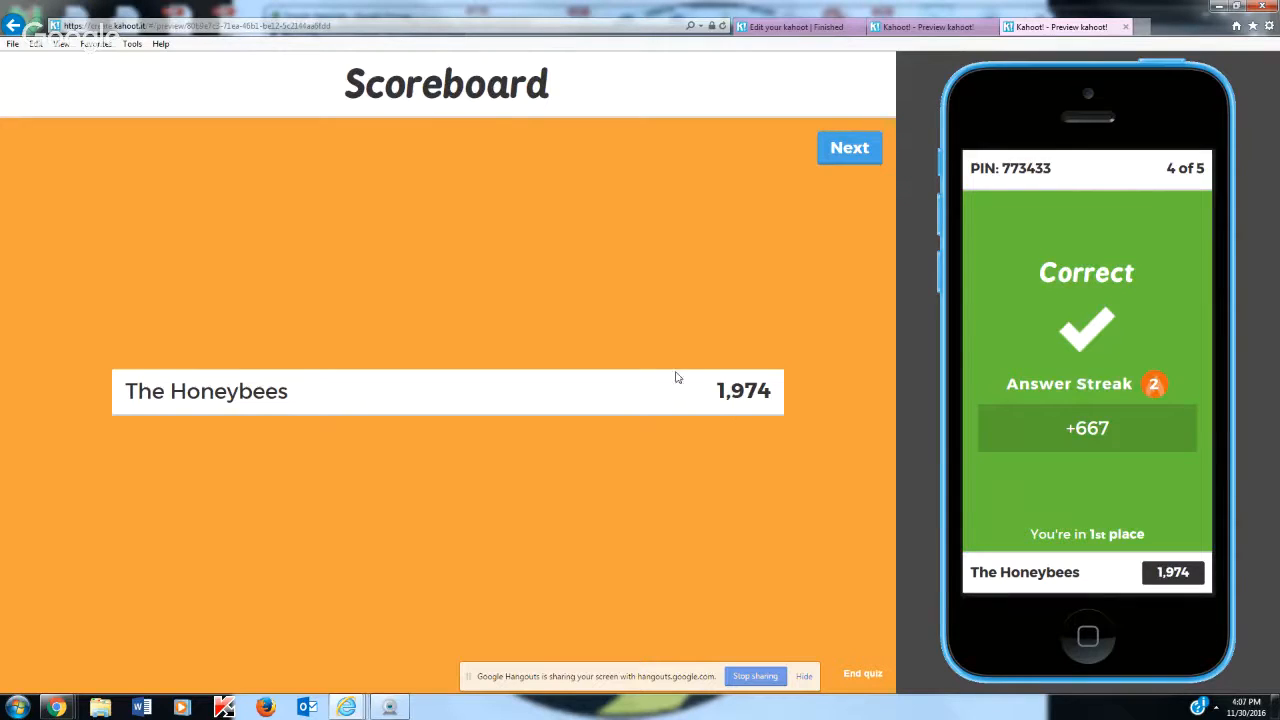
Answer the fifth question with "to" on the simulated phone and end the quiz to show the top scorers
click(841, 150)
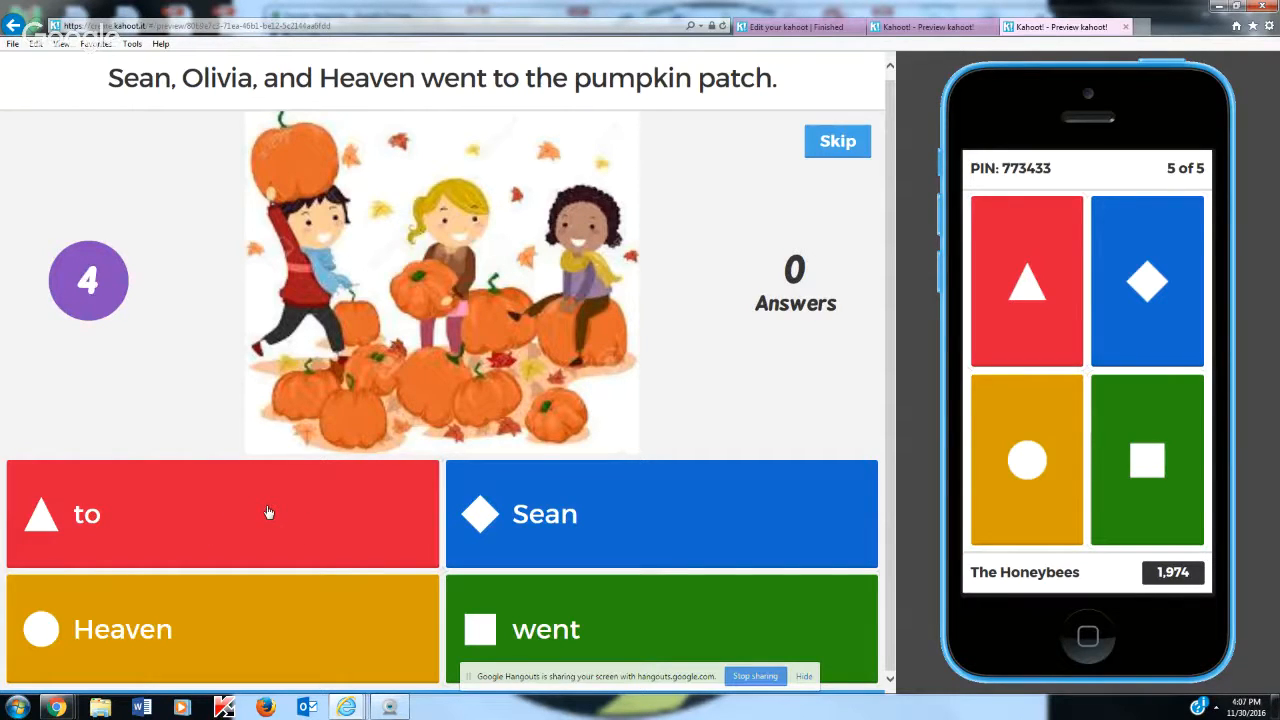
click(1005, 292)
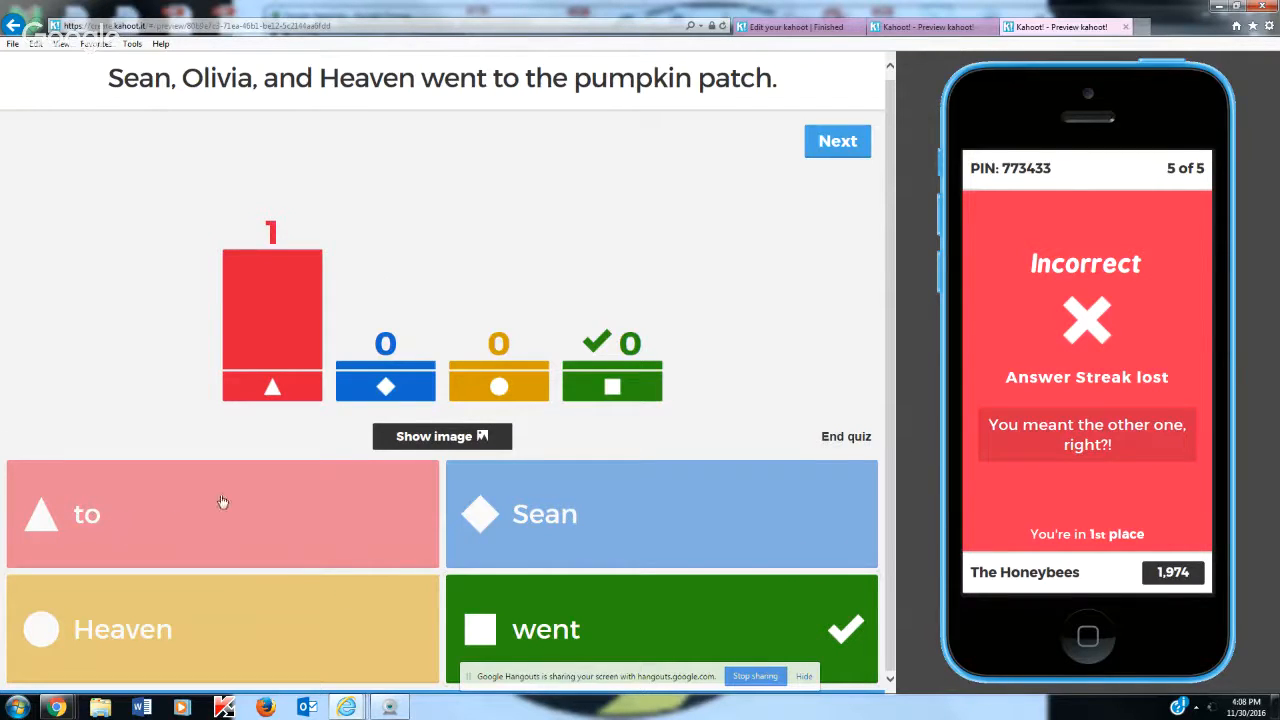
click(852, 145)
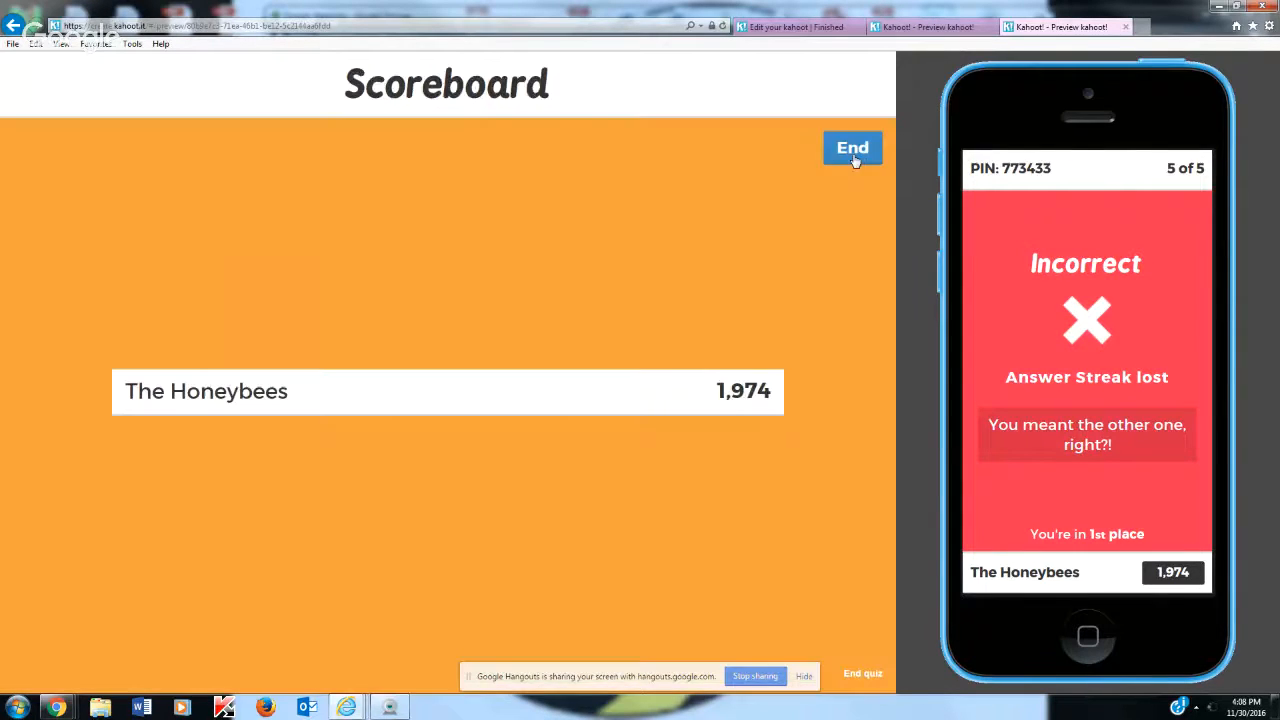
click(850, 148)
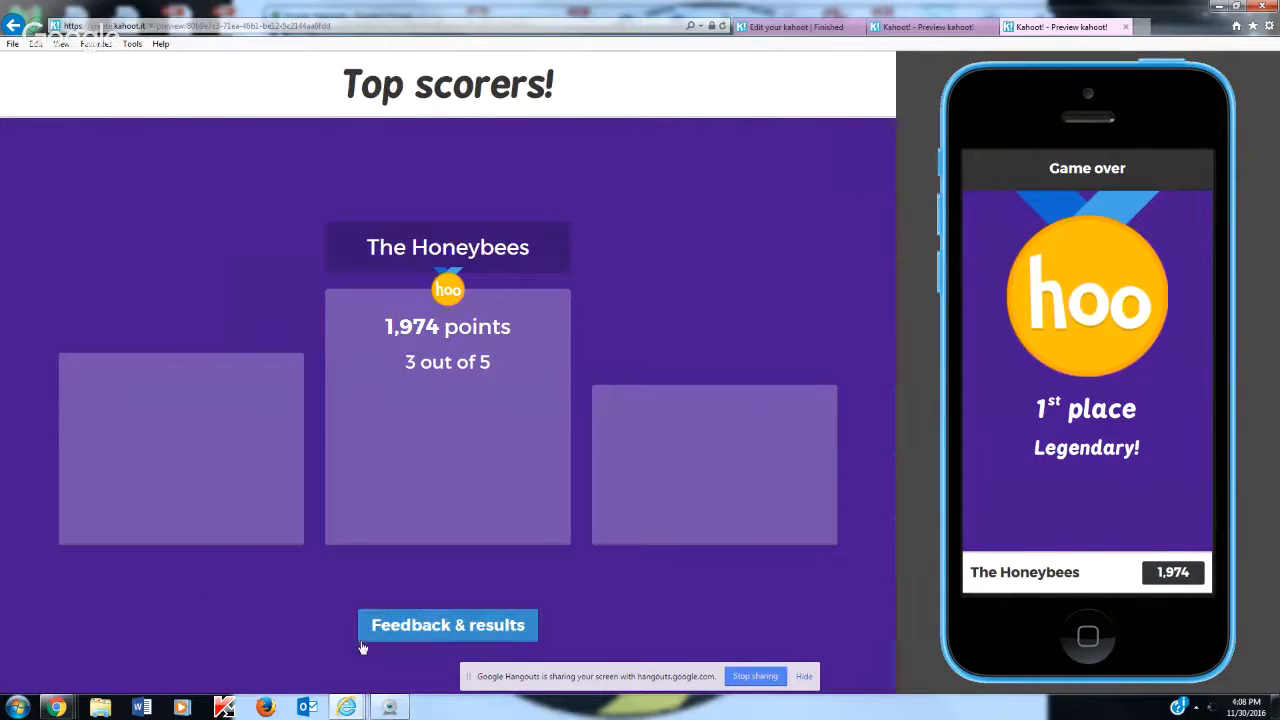
Open the feedback screen and rate the kahoot five stars on the simulated phone, with positive learning and recommendation votes and a happy feeling
click(410, 630)
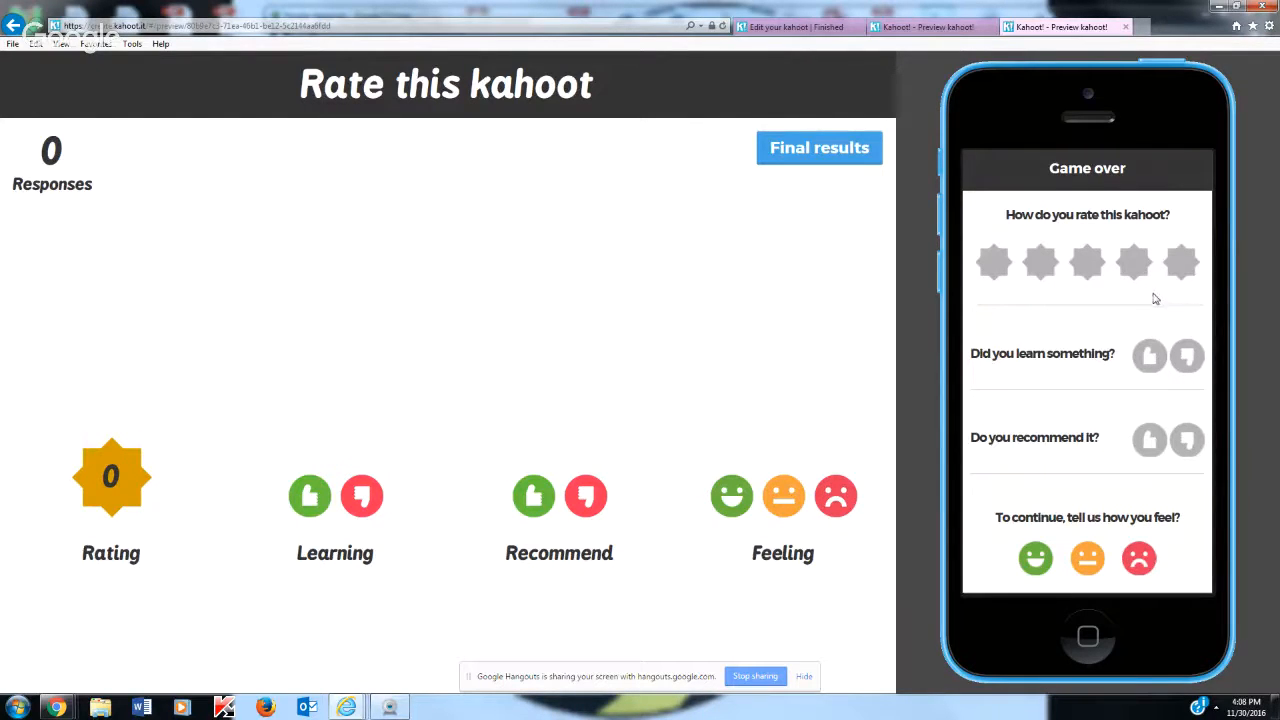
click(1182, 268)
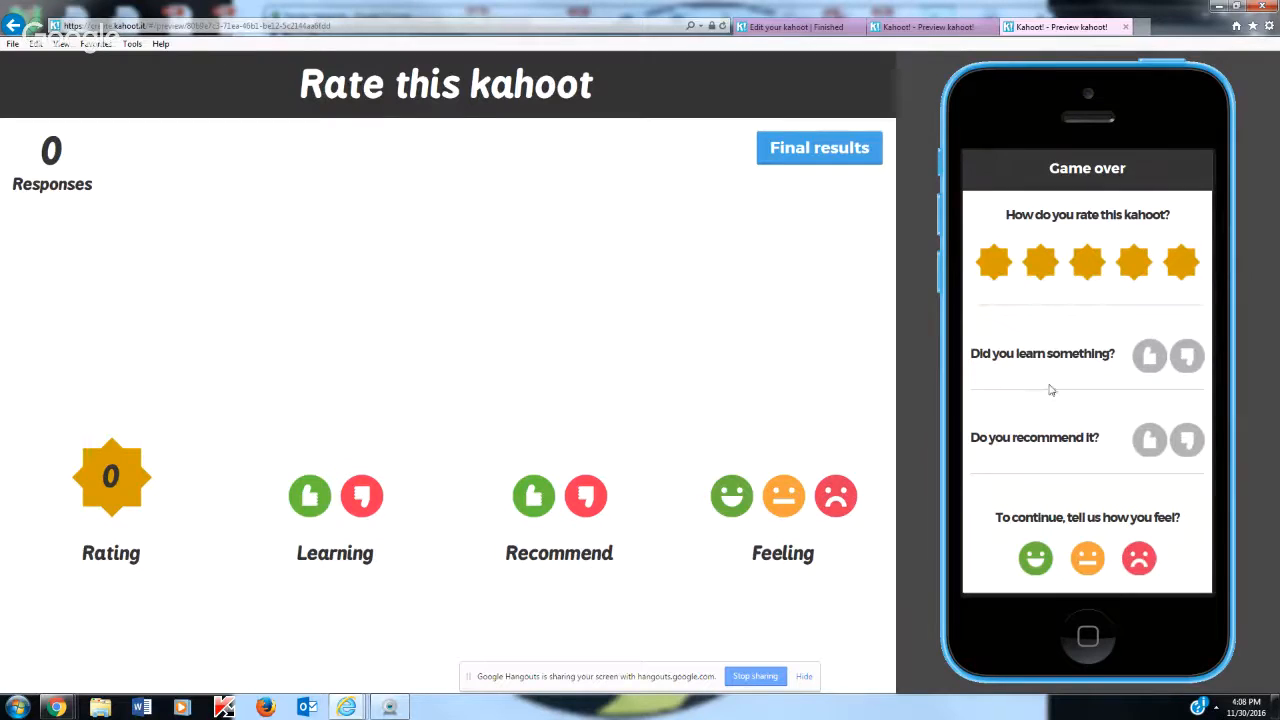
click(1148, 358)
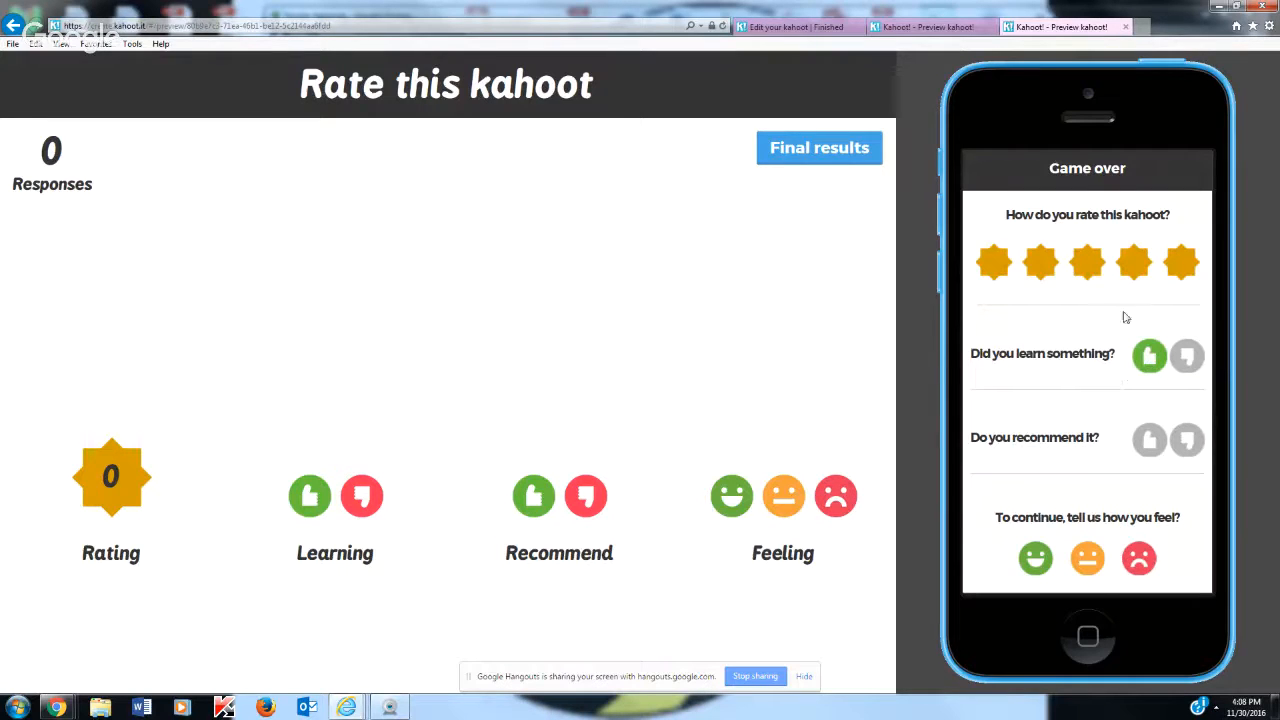
click(1151, 444)
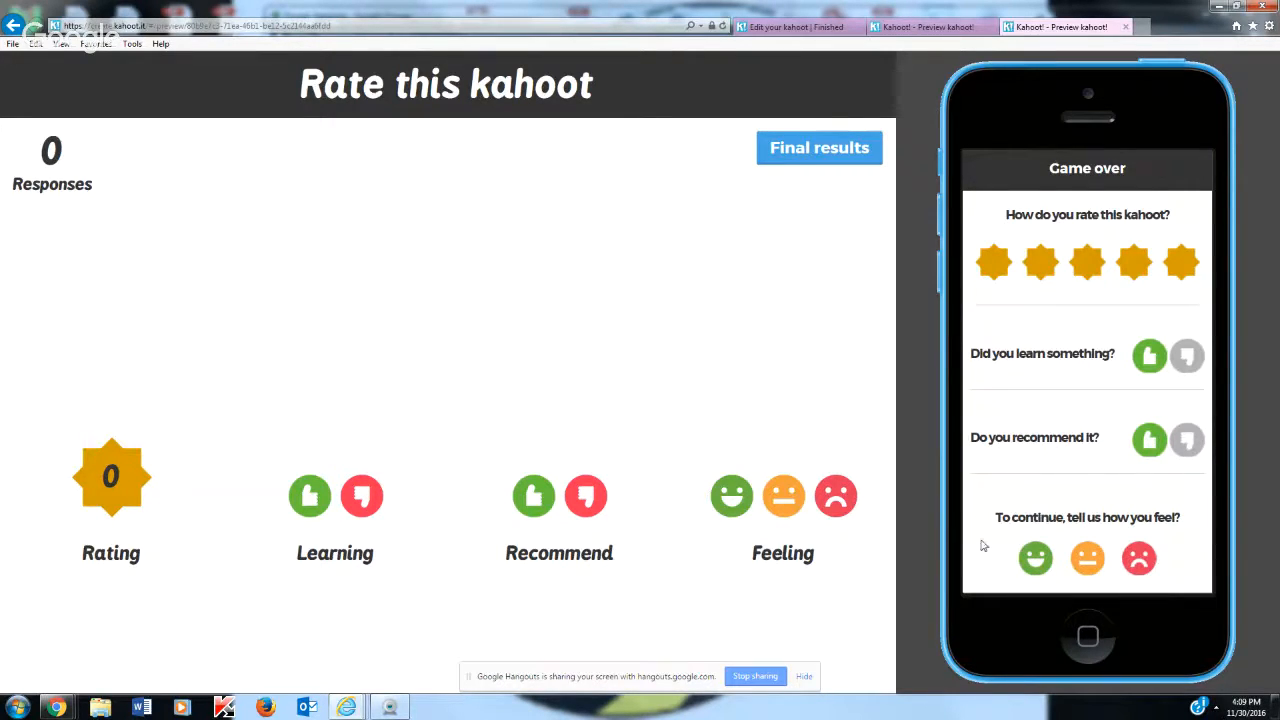
click(1036, 562)
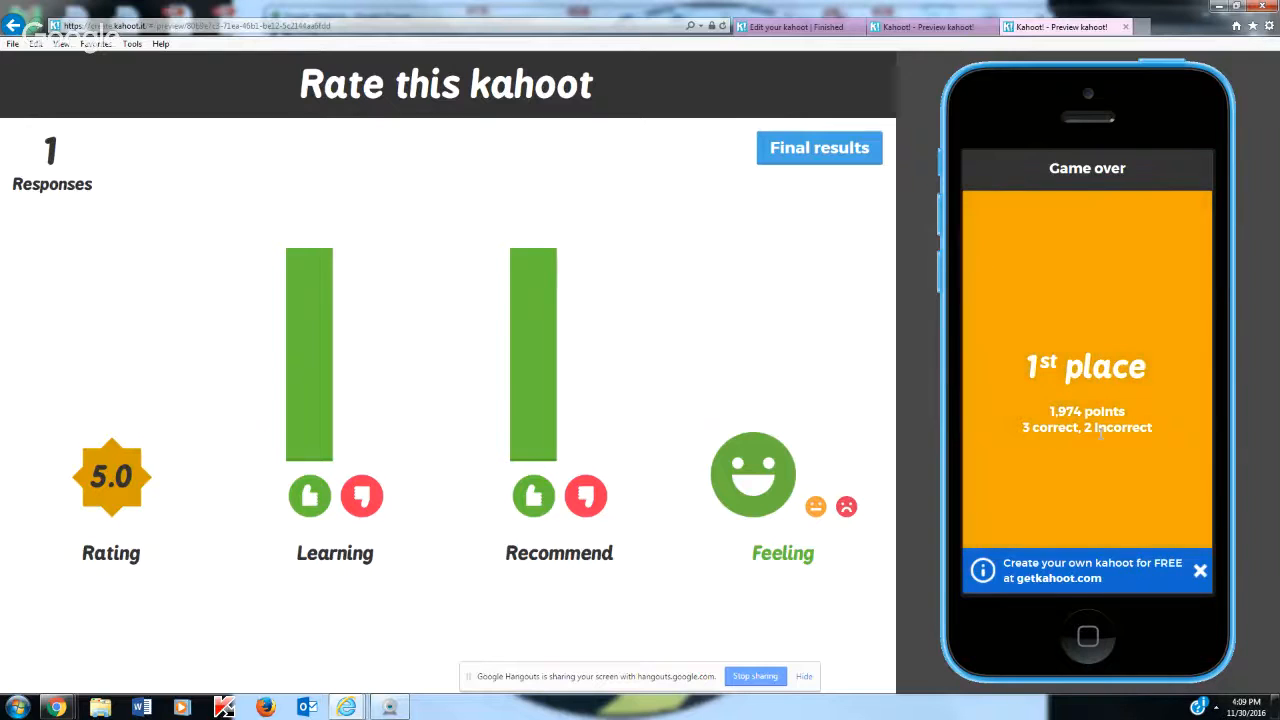
View the final scoreboard of the quiz, then return to the ratings page
click(820, 148)
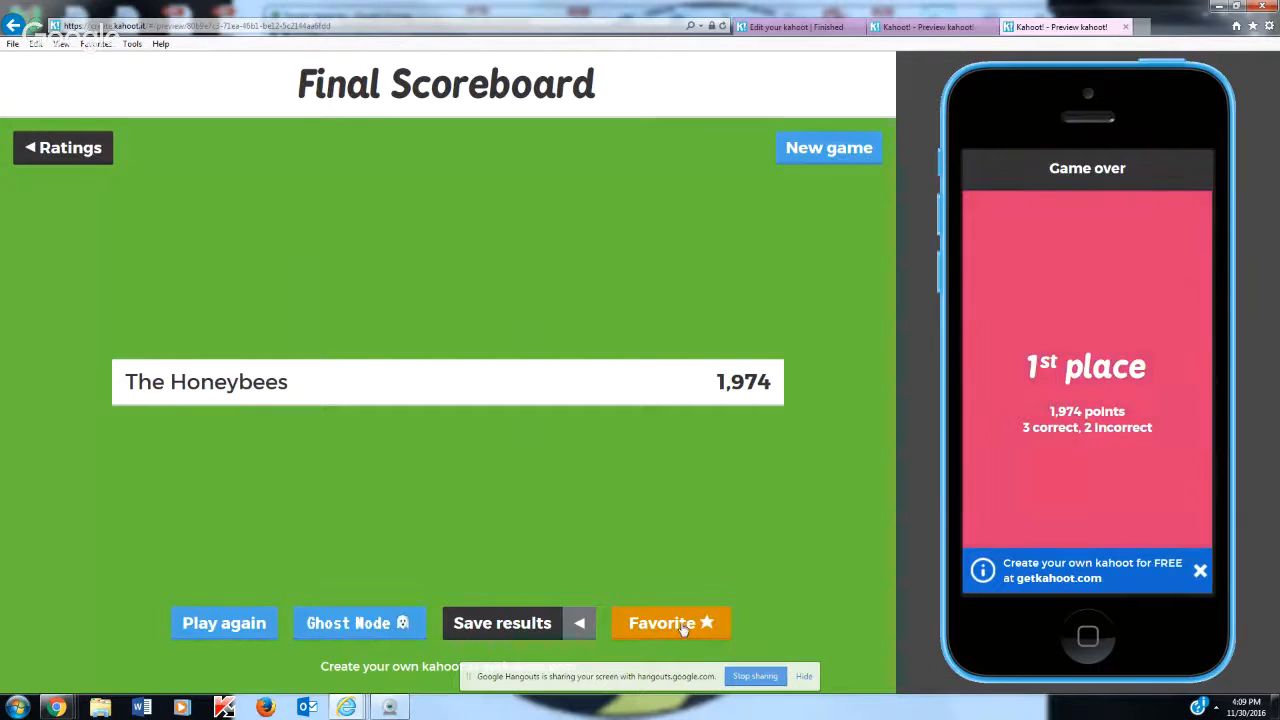
click(68, 152)
right_click(72, 152)
click(715, 160)
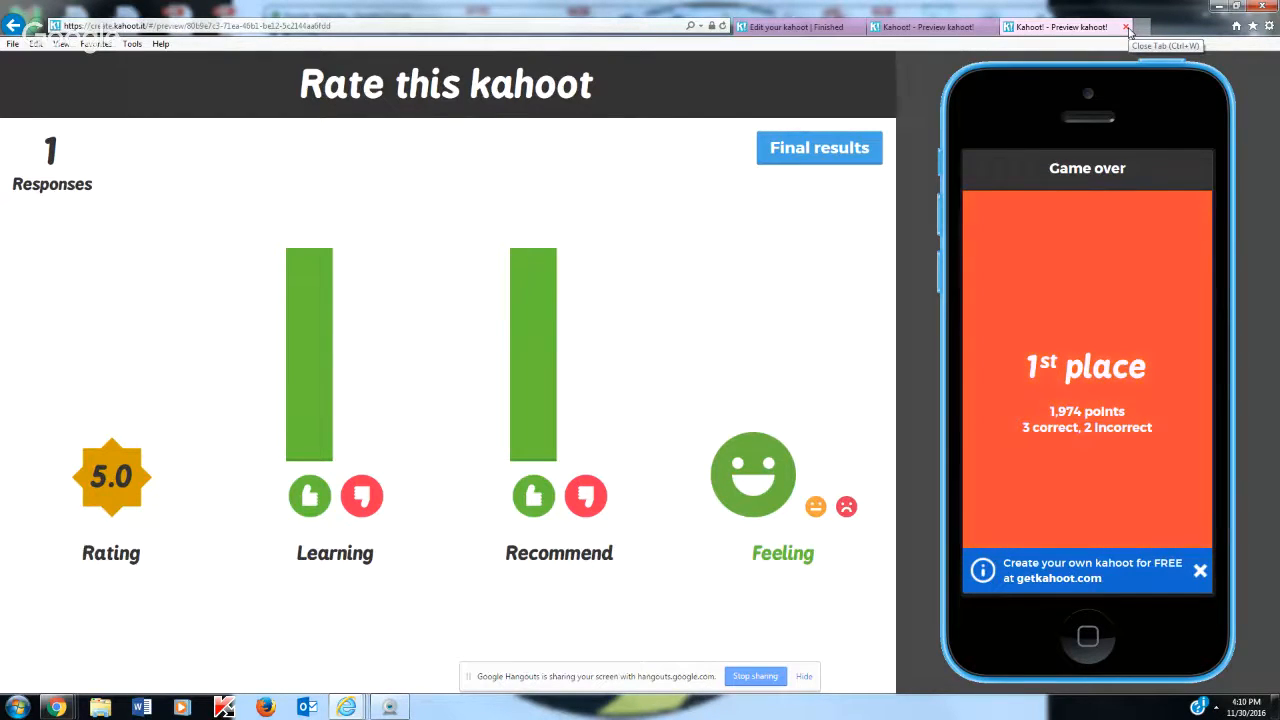
Bring up the YouTube Live Events window in Chrome, then switch to the Google Hangouts broadcast window
click(1235, 7)
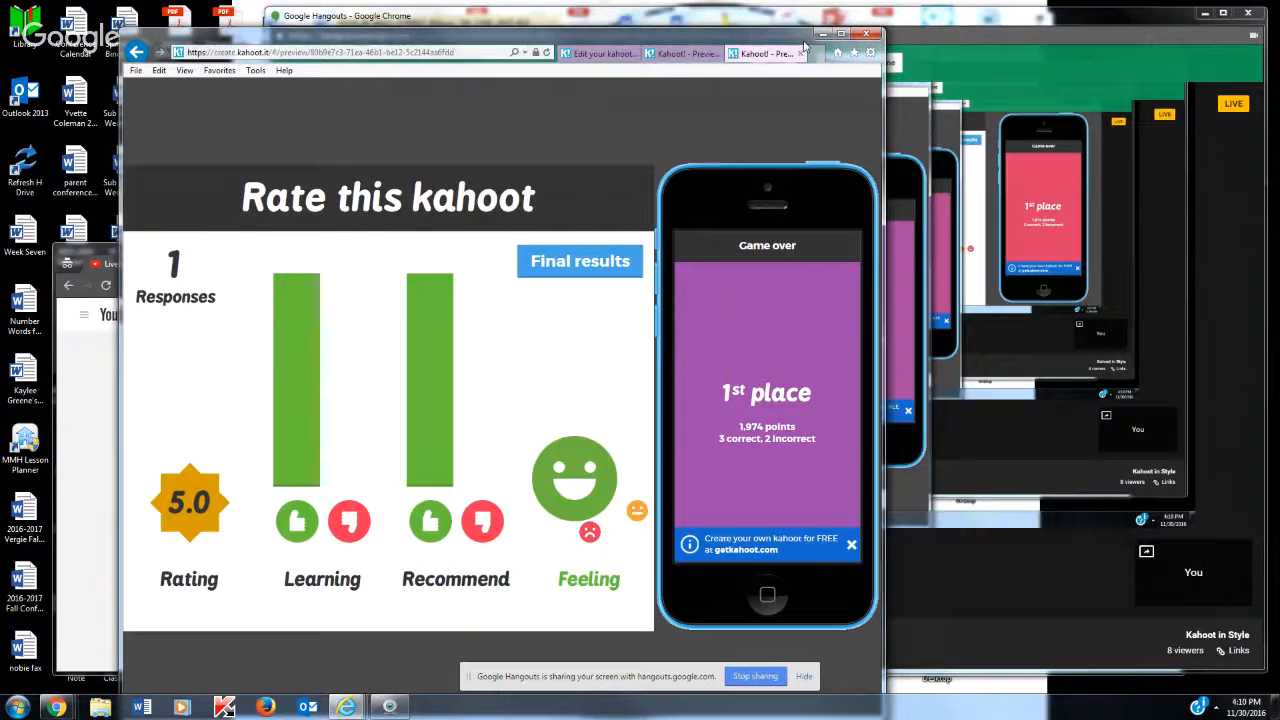
click(841, 33)
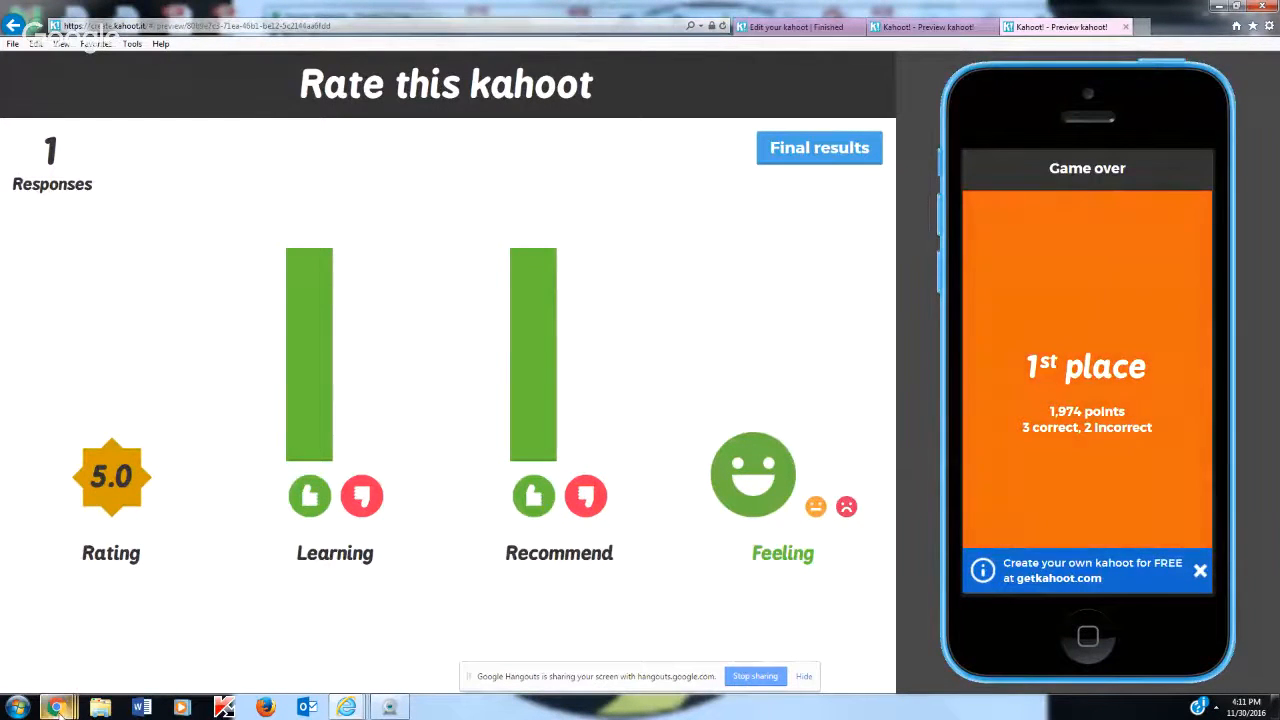
mouse_move(57, 707)
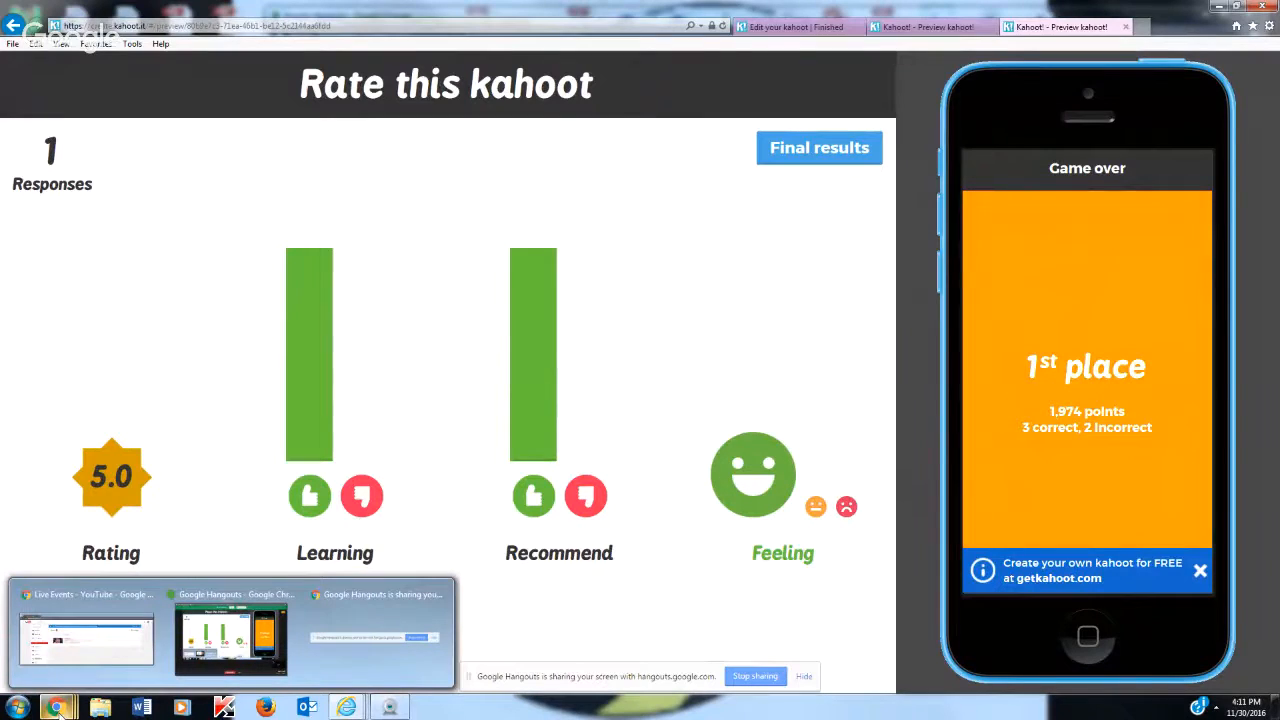
mouse_move(78, 643)
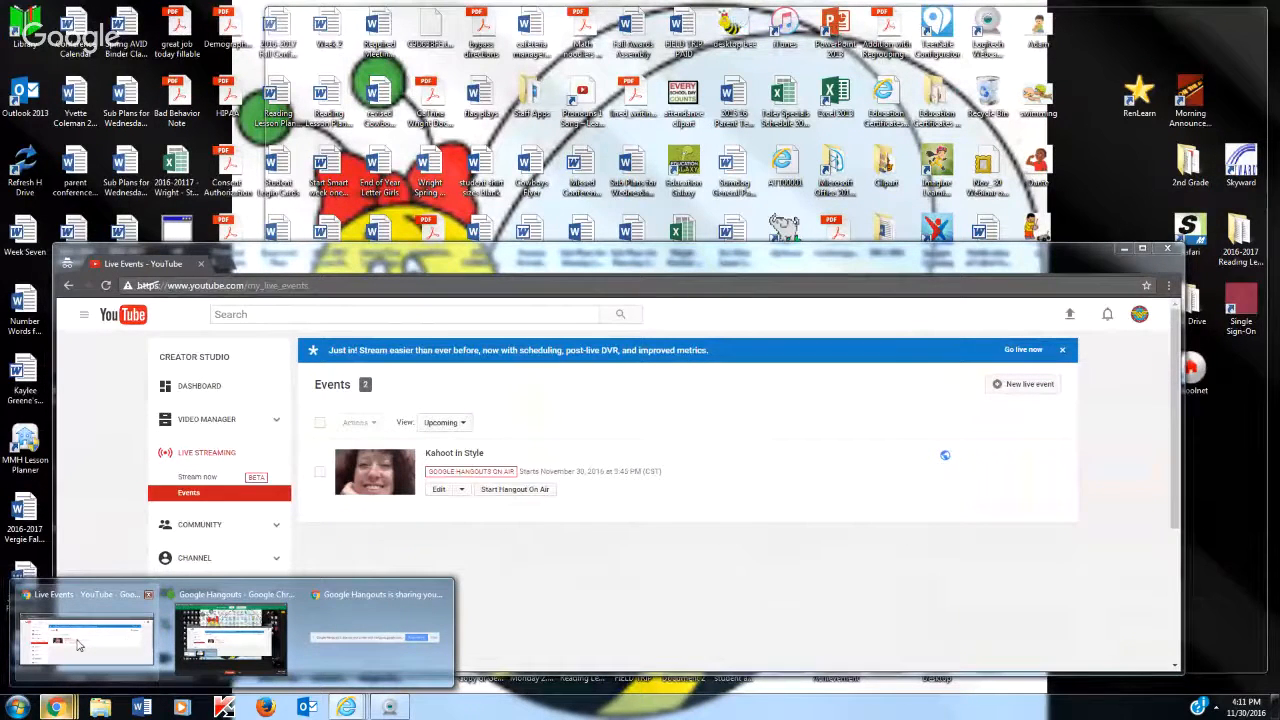
click(79, 645)
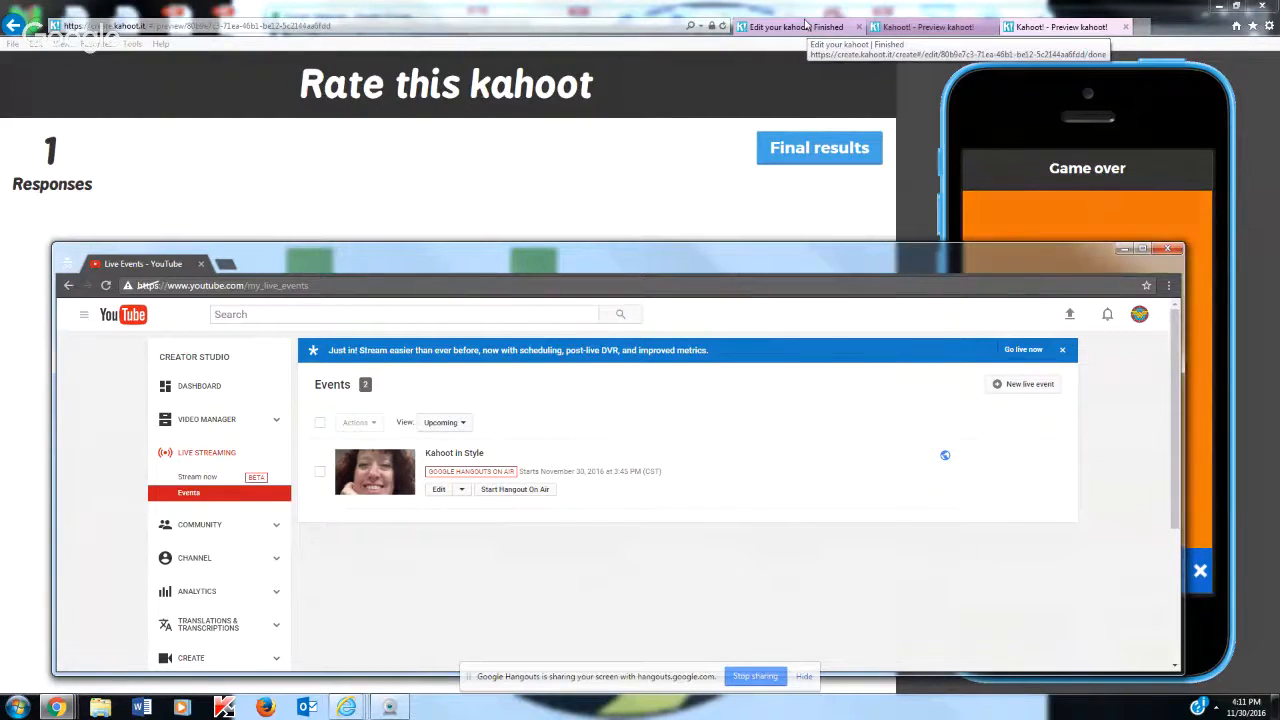
click(66, 708)
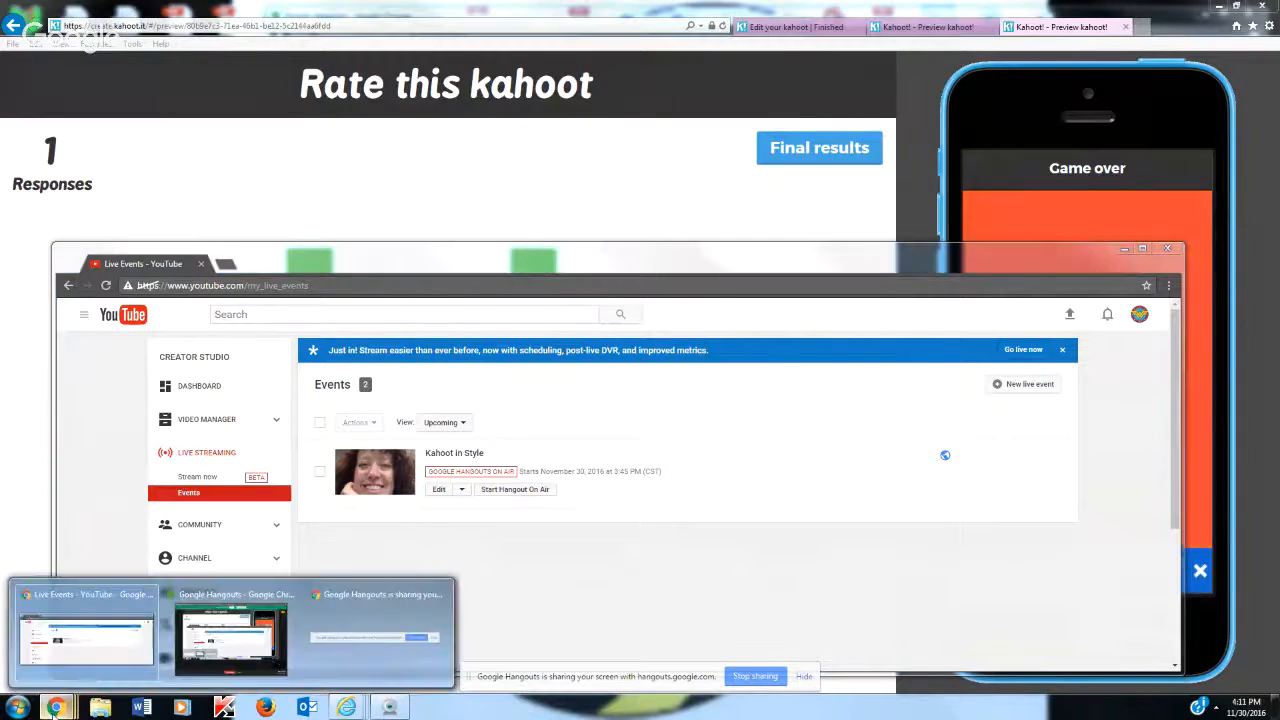
click(247, 641)
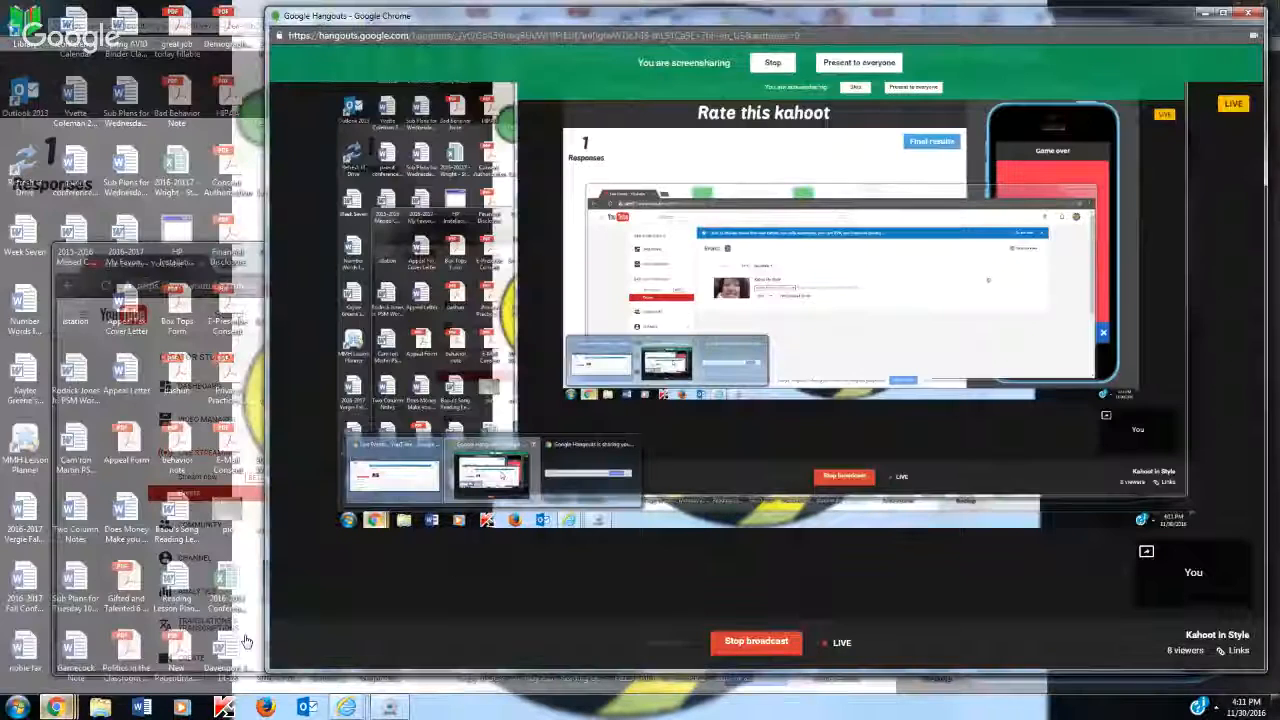